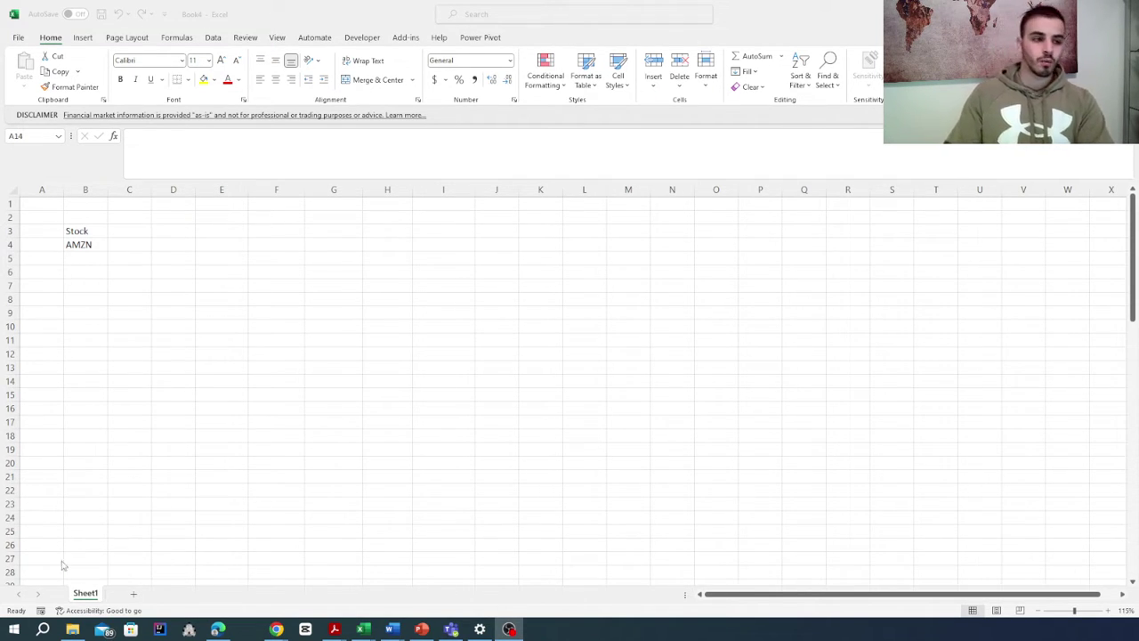
left_click(206, 246)
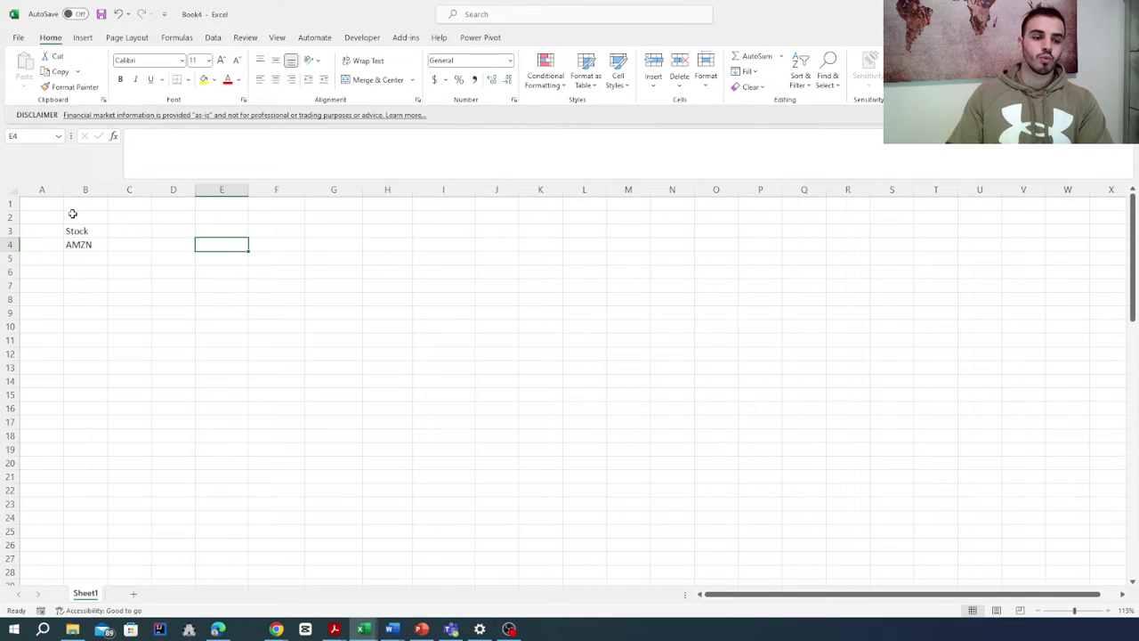
left_click_drag(73, 214, 82, 259)
left_click(114, 282)
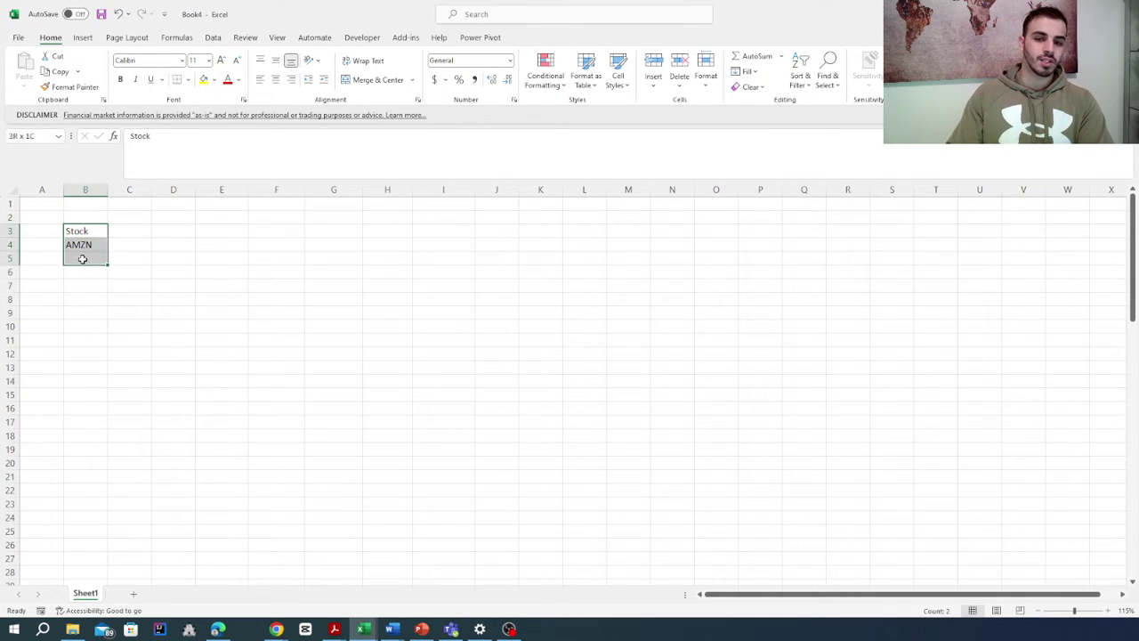
left_click(269, 296)
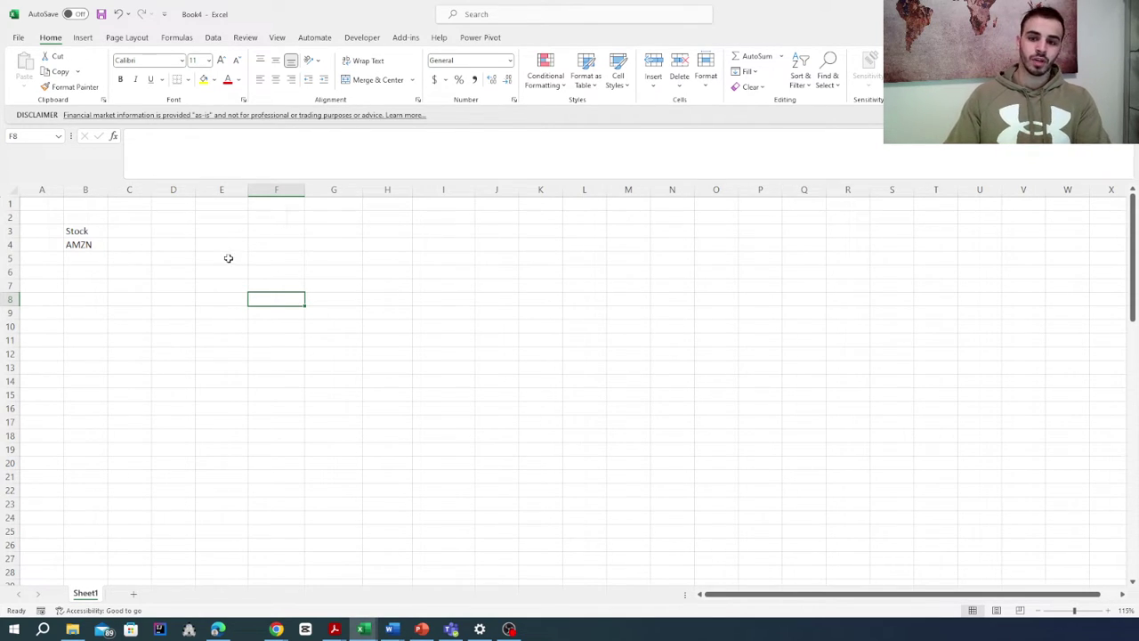
- Start a STOCKHISTORY formula in E3 for the ticker in B4, with start date today()-120 and end date today()
left_click(221, 233)
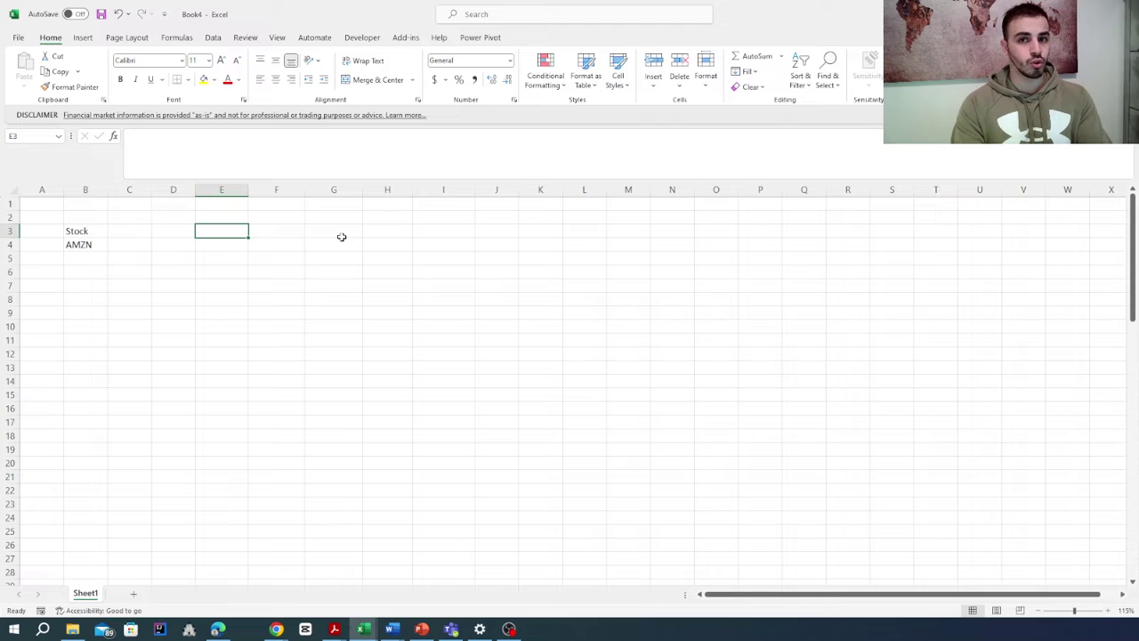
type("=s")
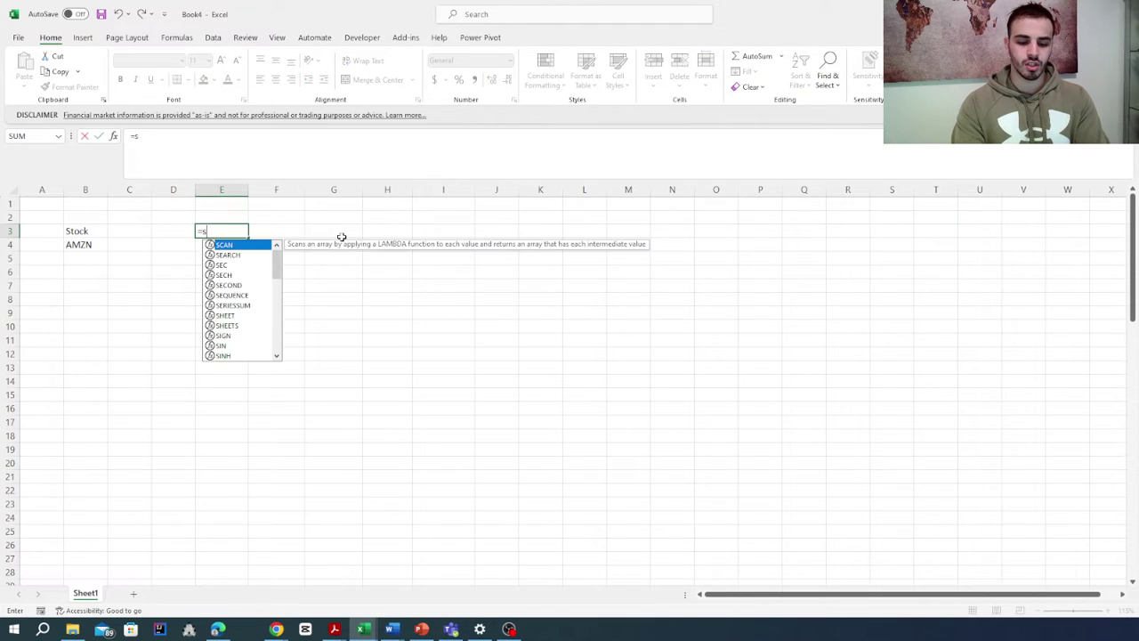
type("to")
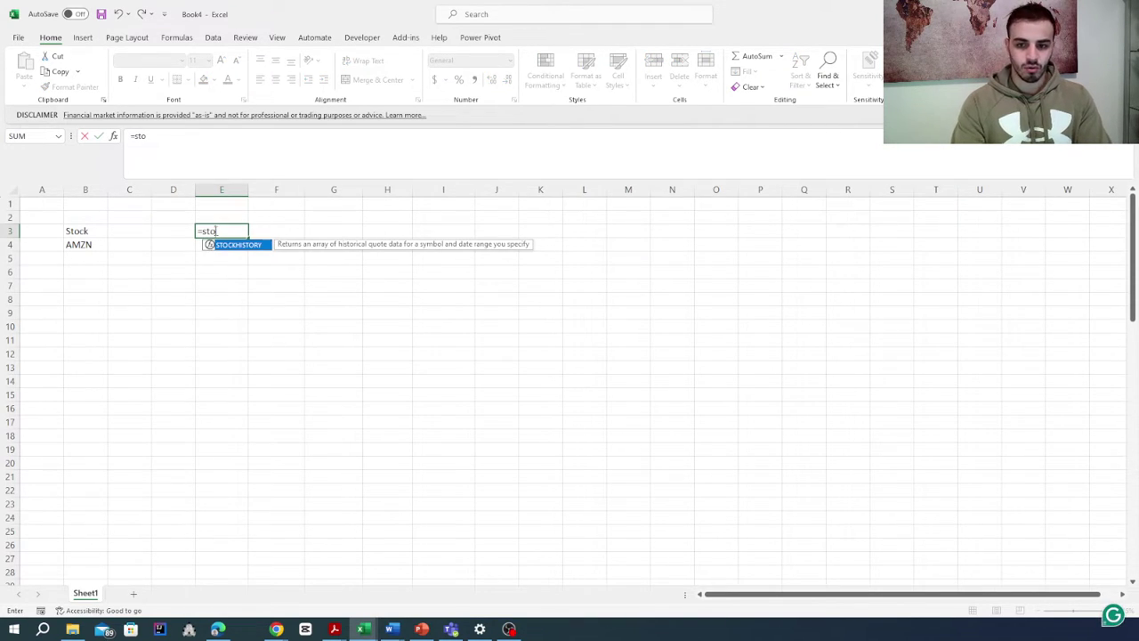
double_click(238, 250)
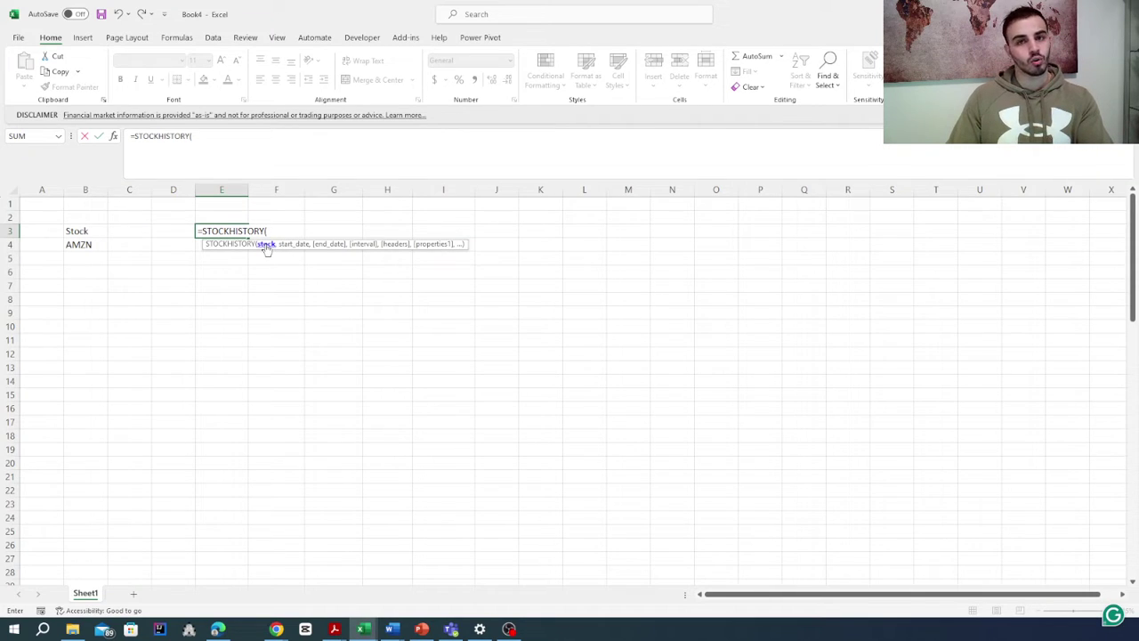
left_click(82, 242)
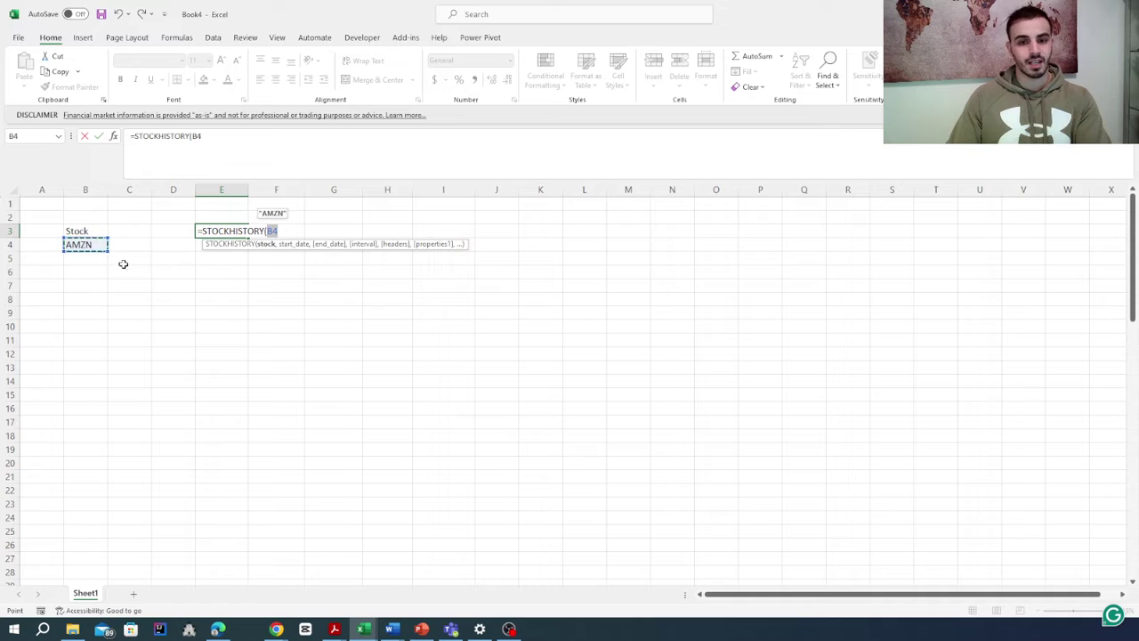
type(",")
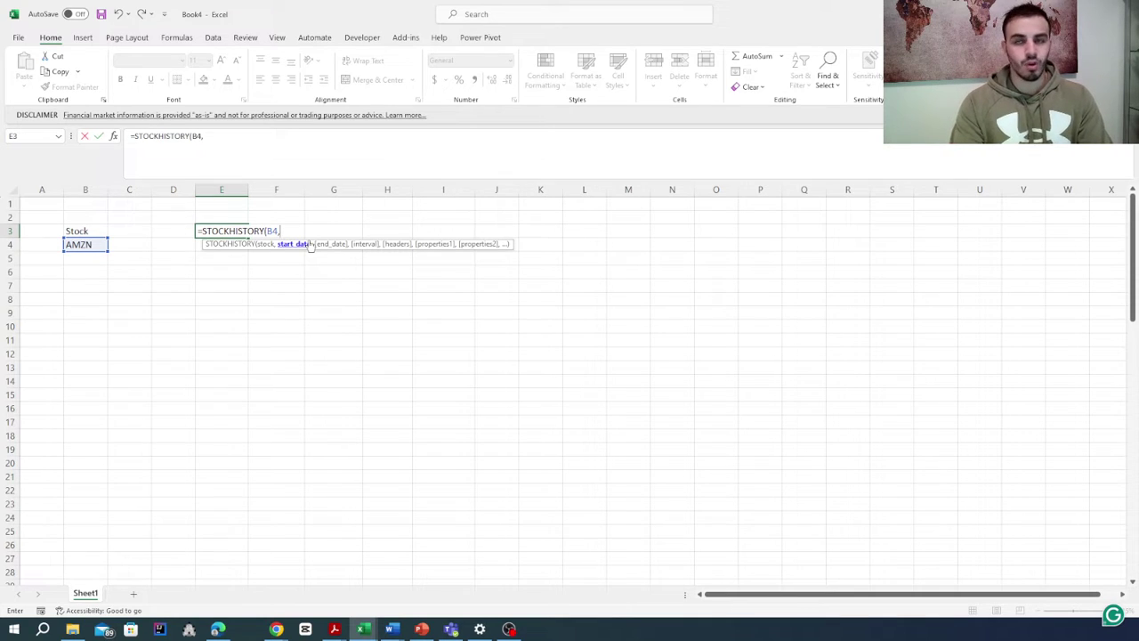
type("to")
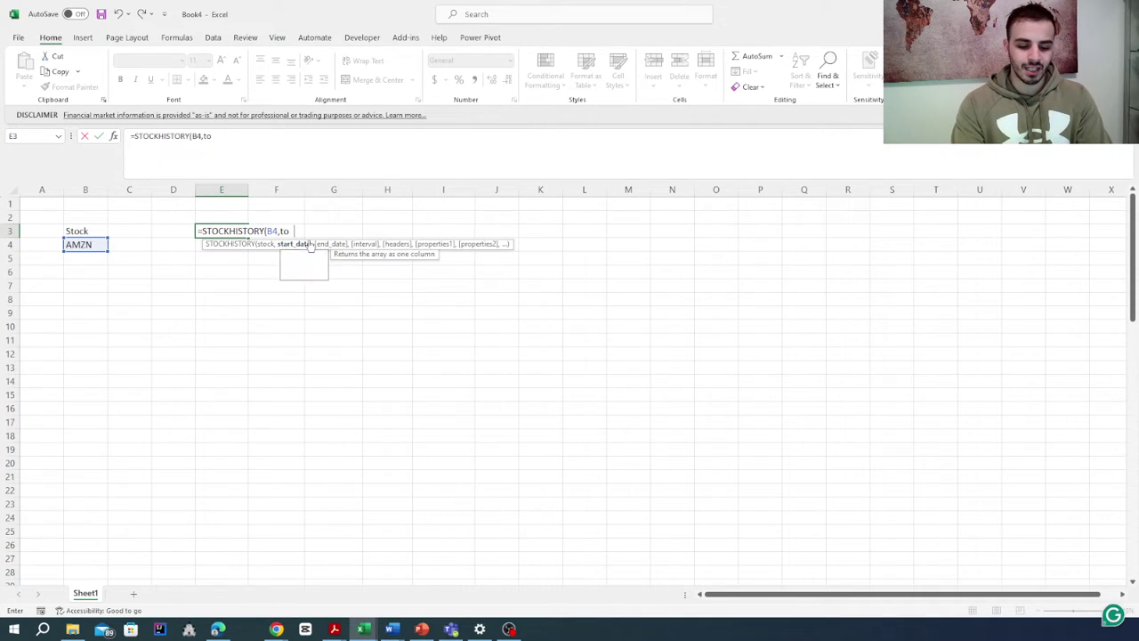
type("day()")
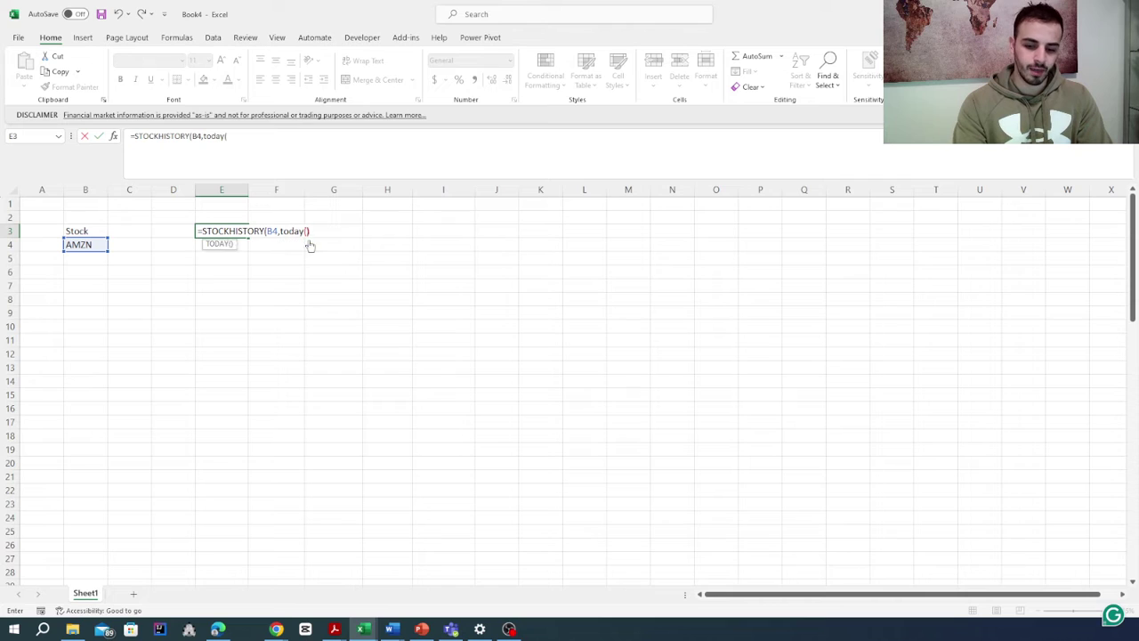
type("-1")
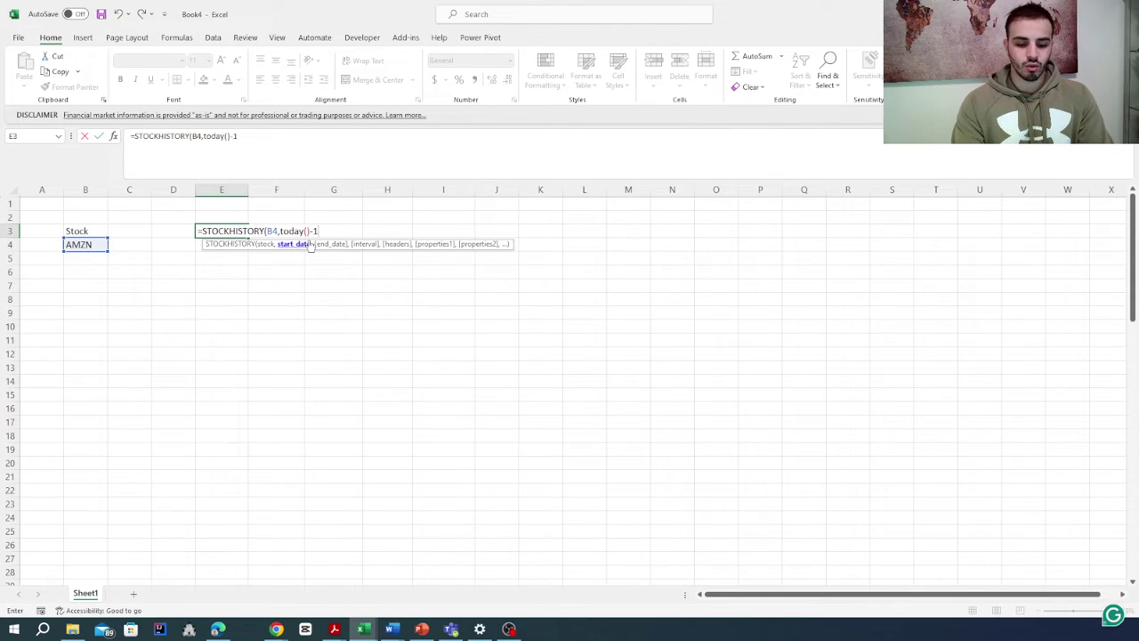
type("20,")
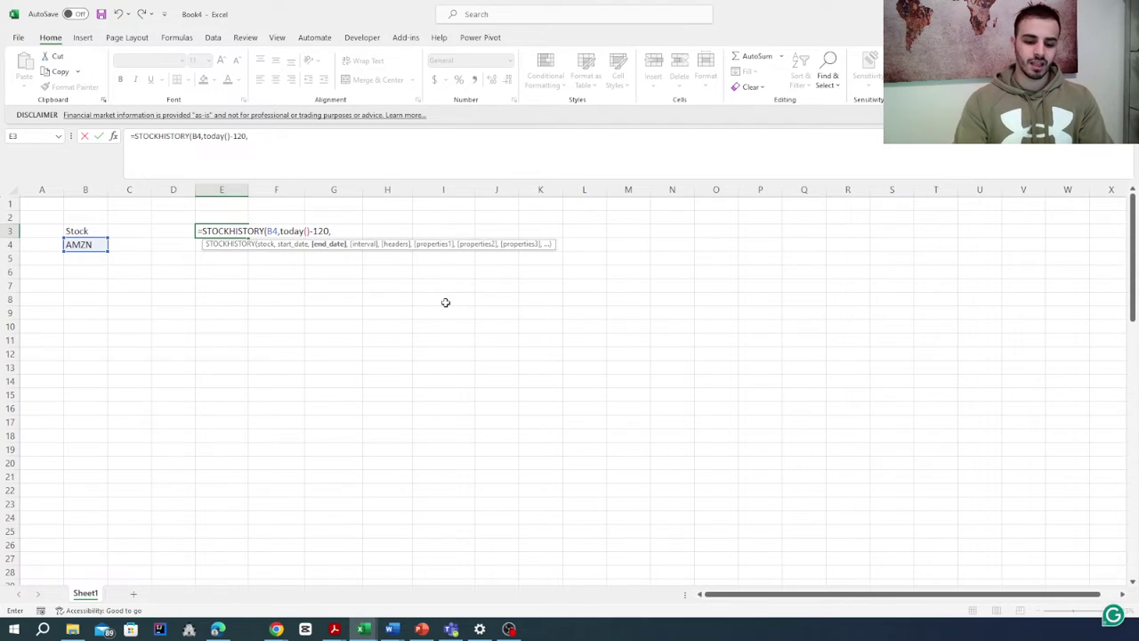
type("today()")
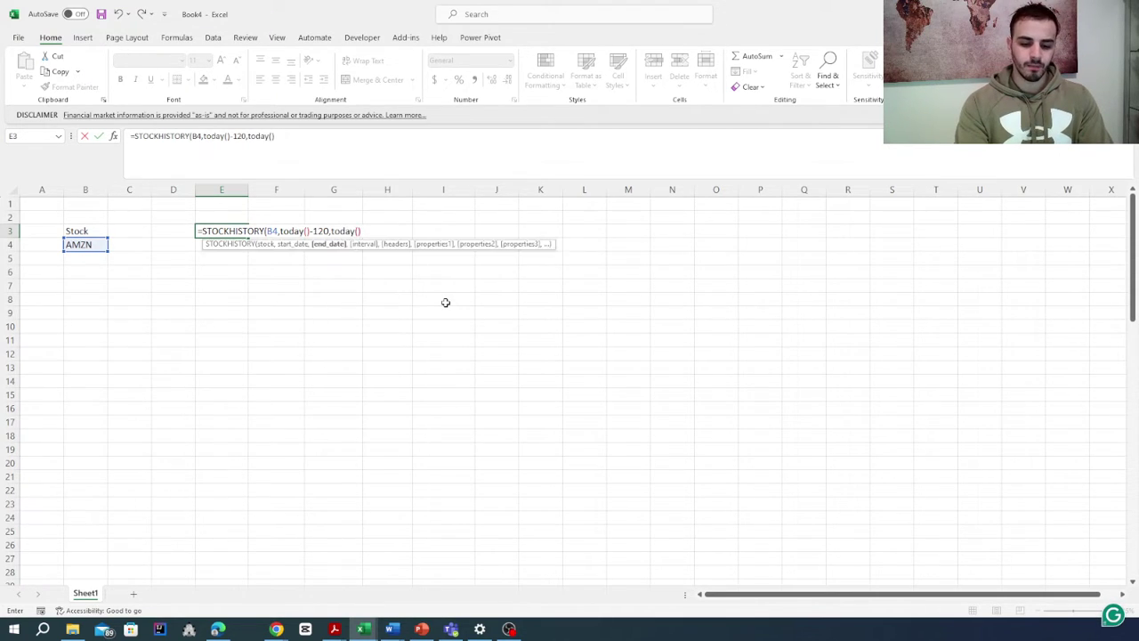
- Complete the STOCKHISTORY formula with daily interval 0, header option 1, and properties 0,2,3,4,1 for date, open, high, low and close
type(",")
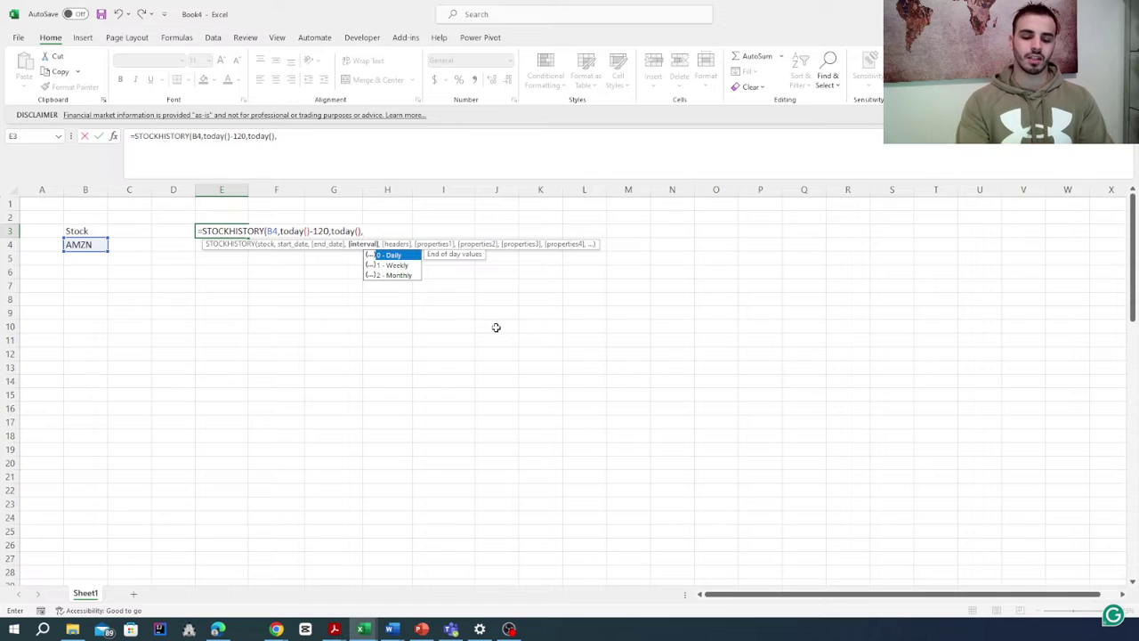
type("0,")
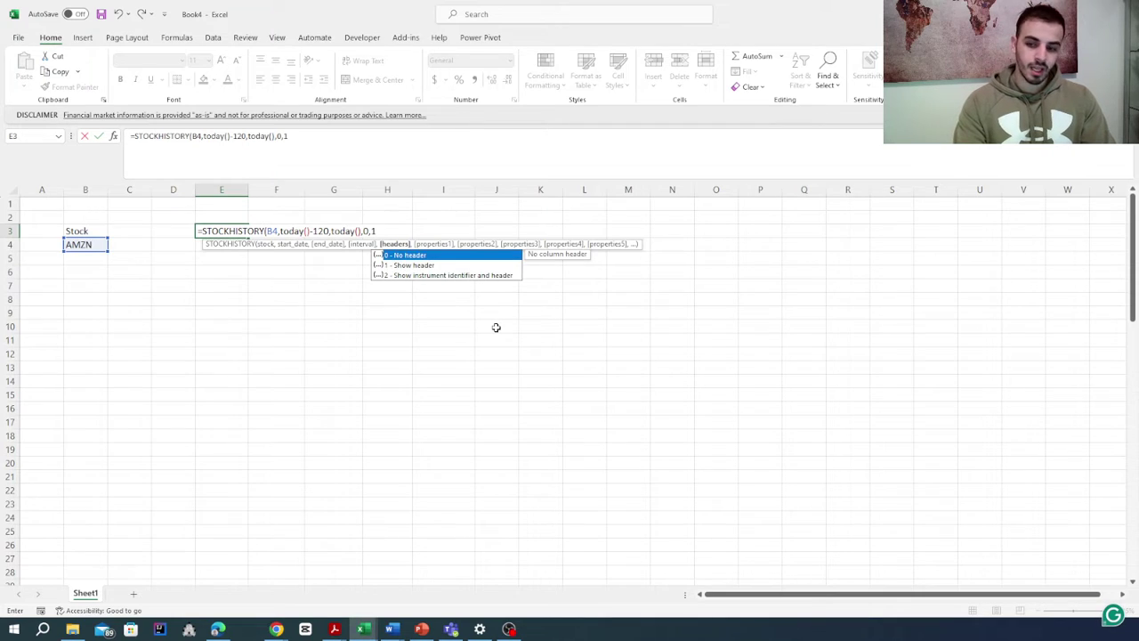
type("1,")
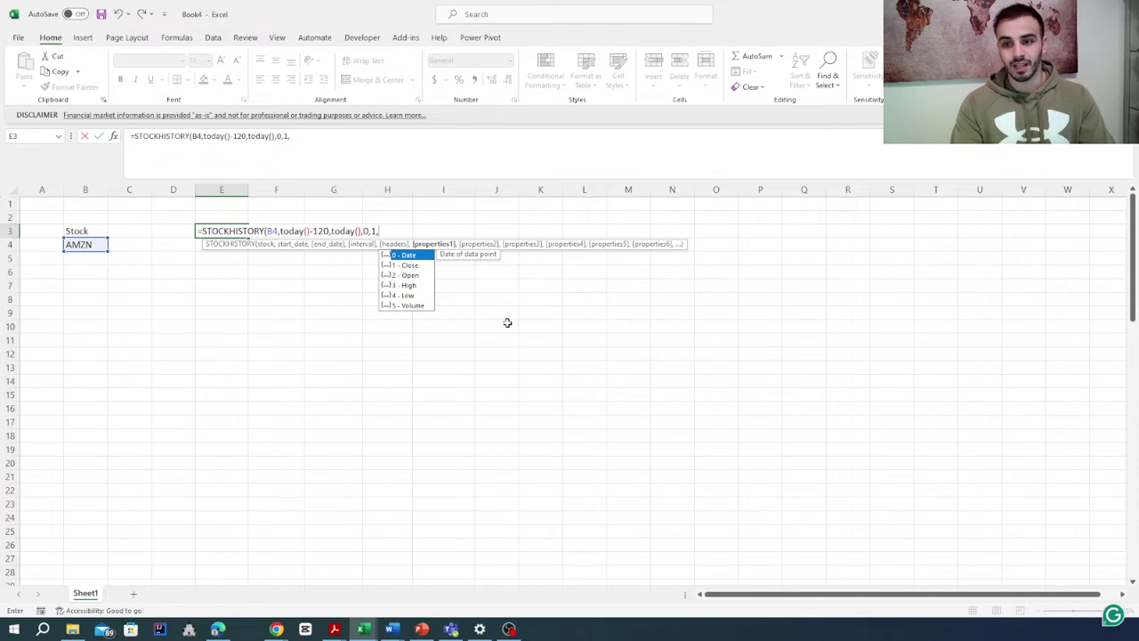
type("0,")
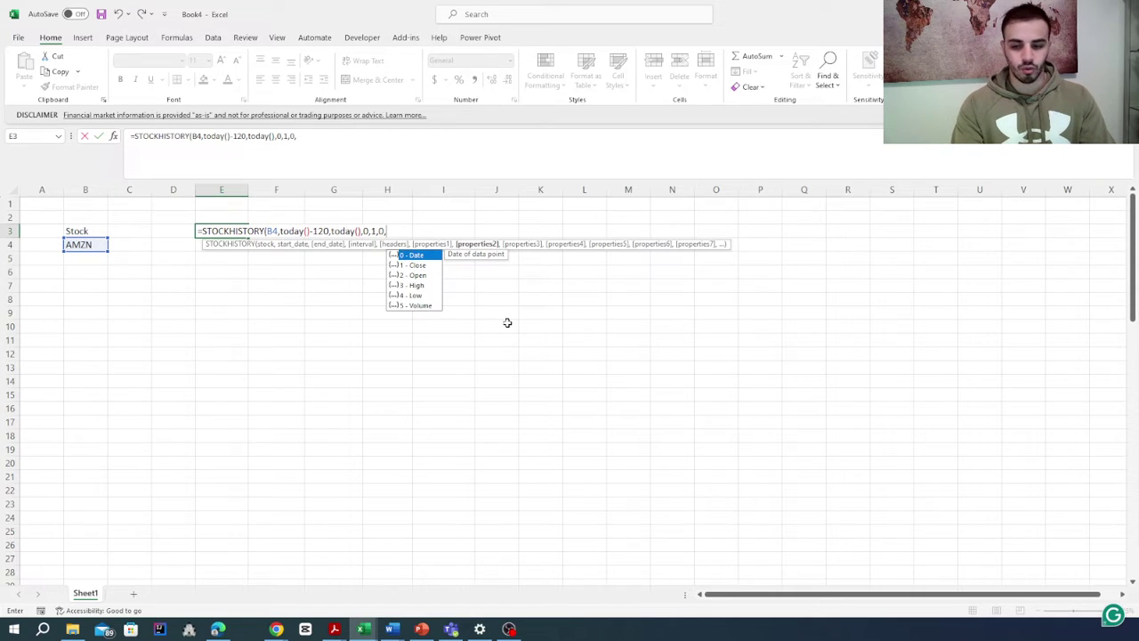
type("2,")
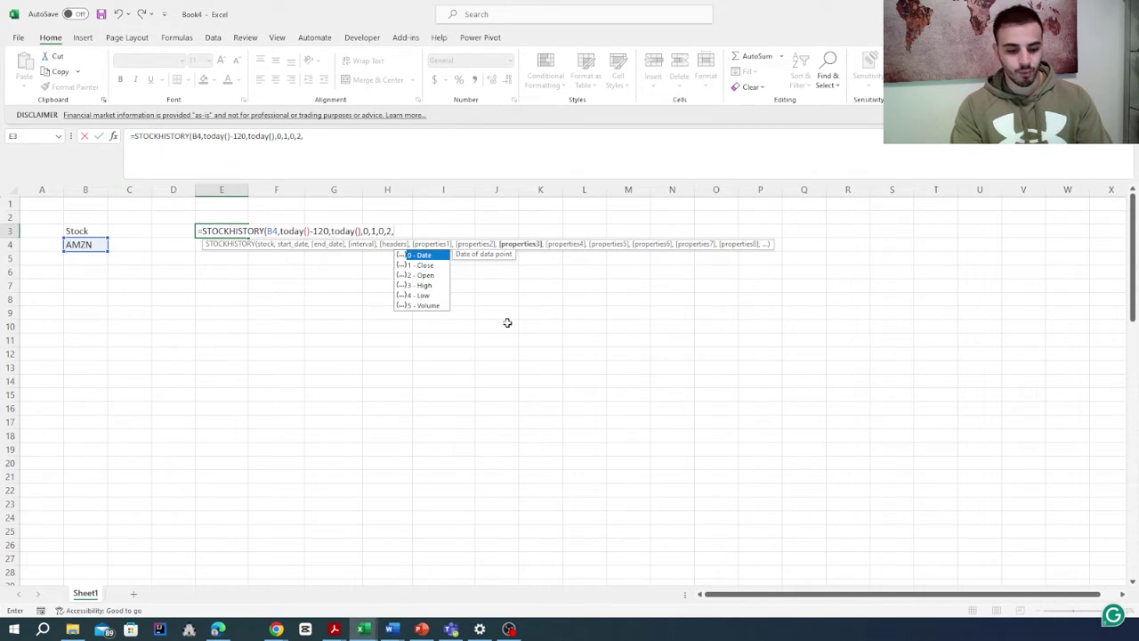
type("3,")
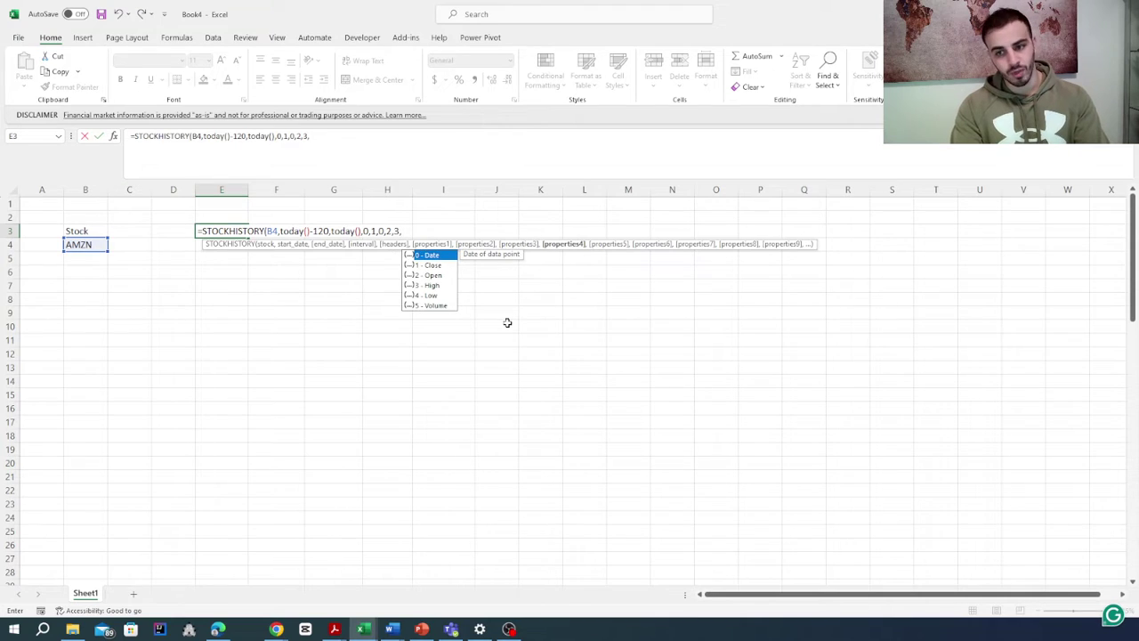
type("4,")
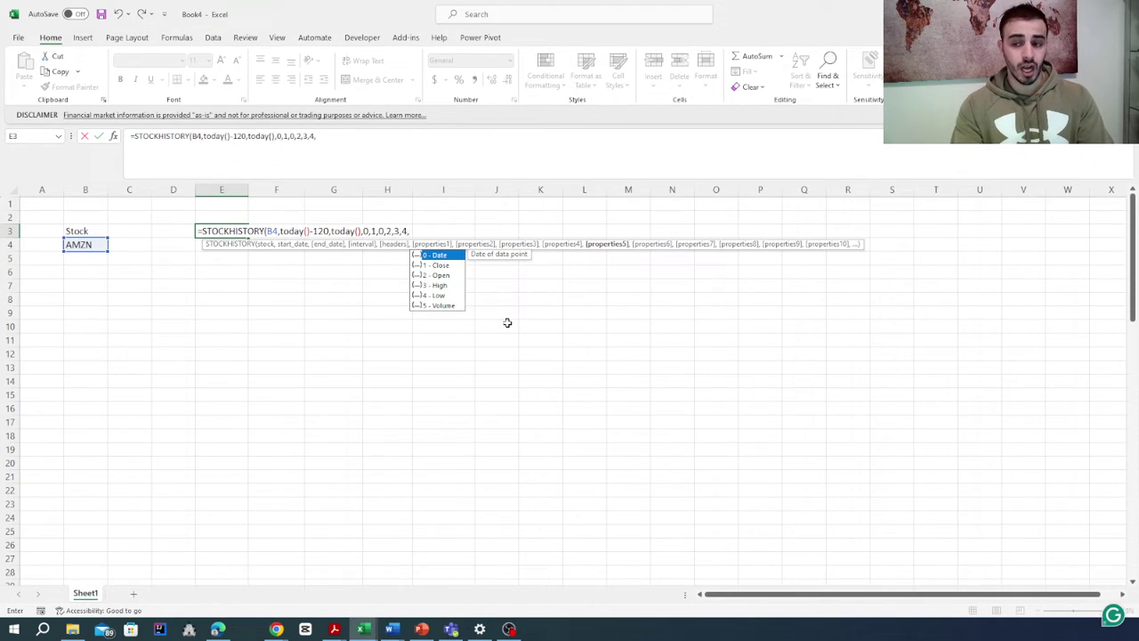
type("1")
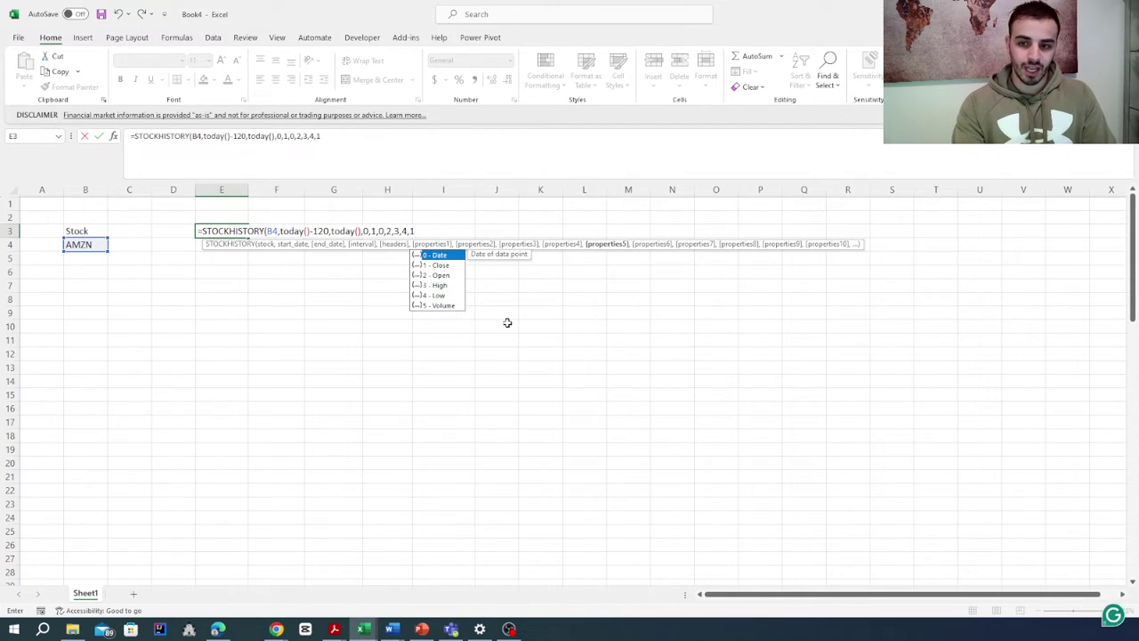
type(")")
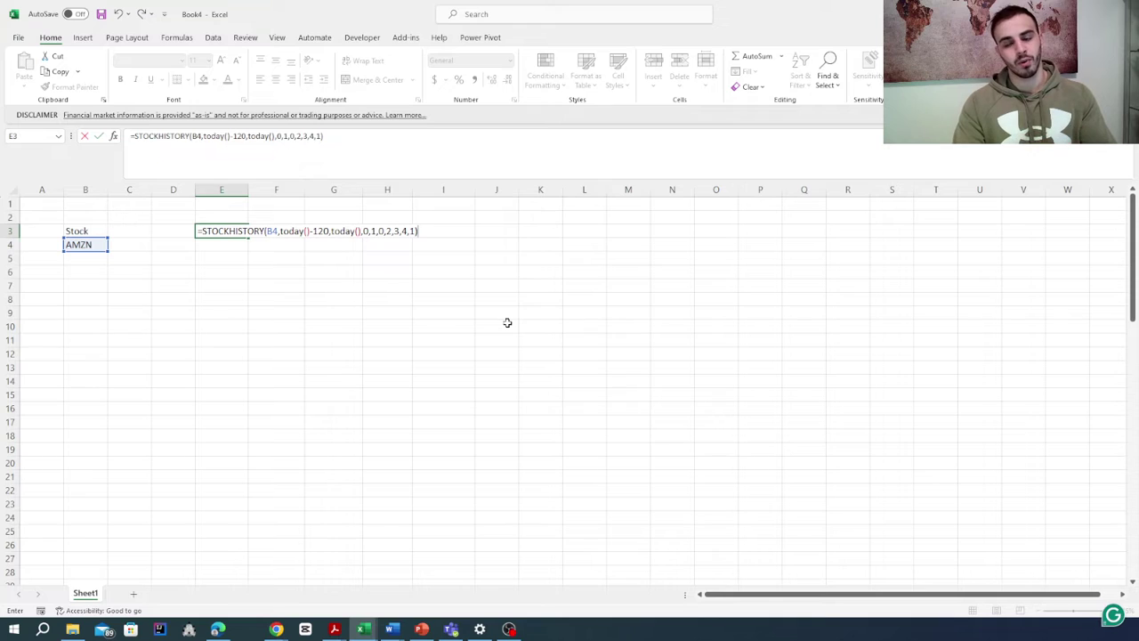
key("Return")
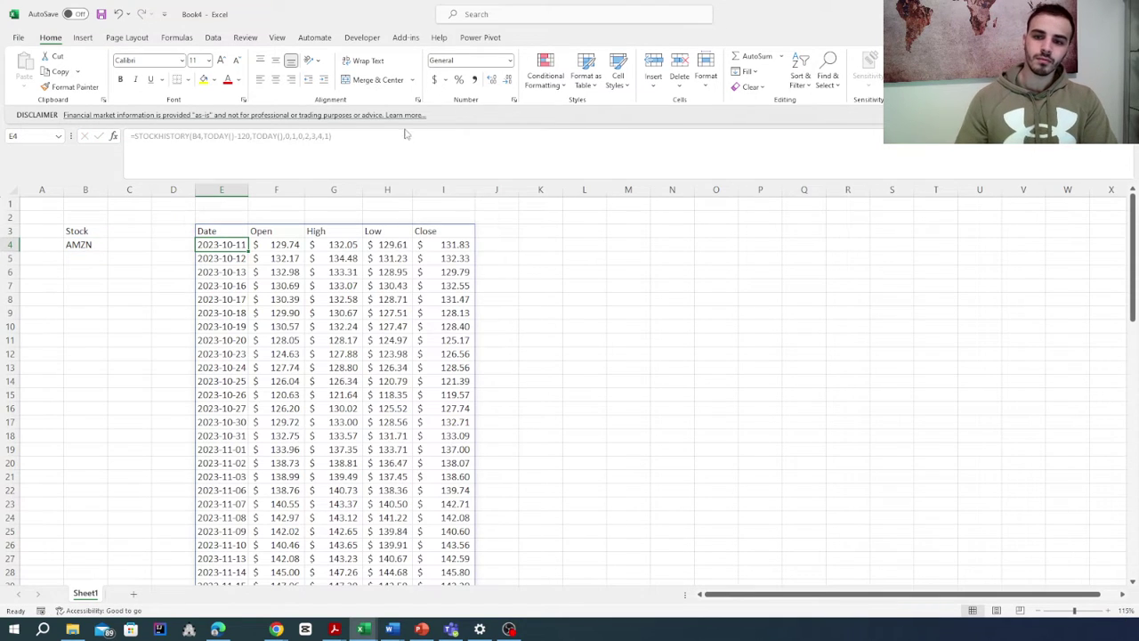
- Merge and center cells K2:L2 and enter the heading "Moving average" there
scroll(436, 329, "down", 5)
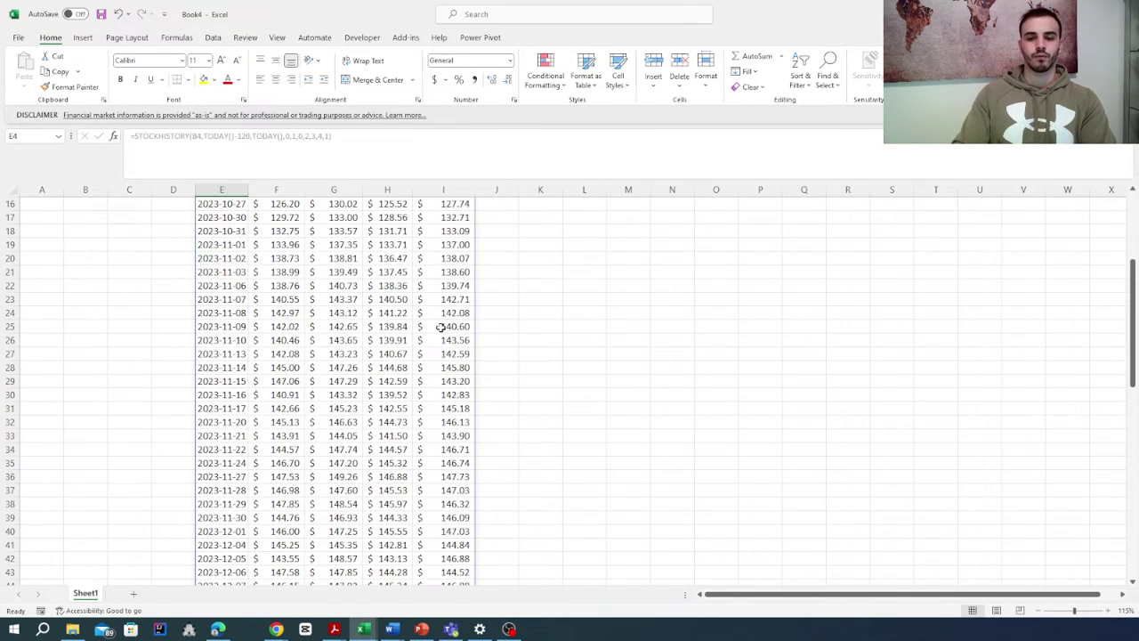
scroll(439, 327, "down", 20)
scroll(525, 336, "up", 14)
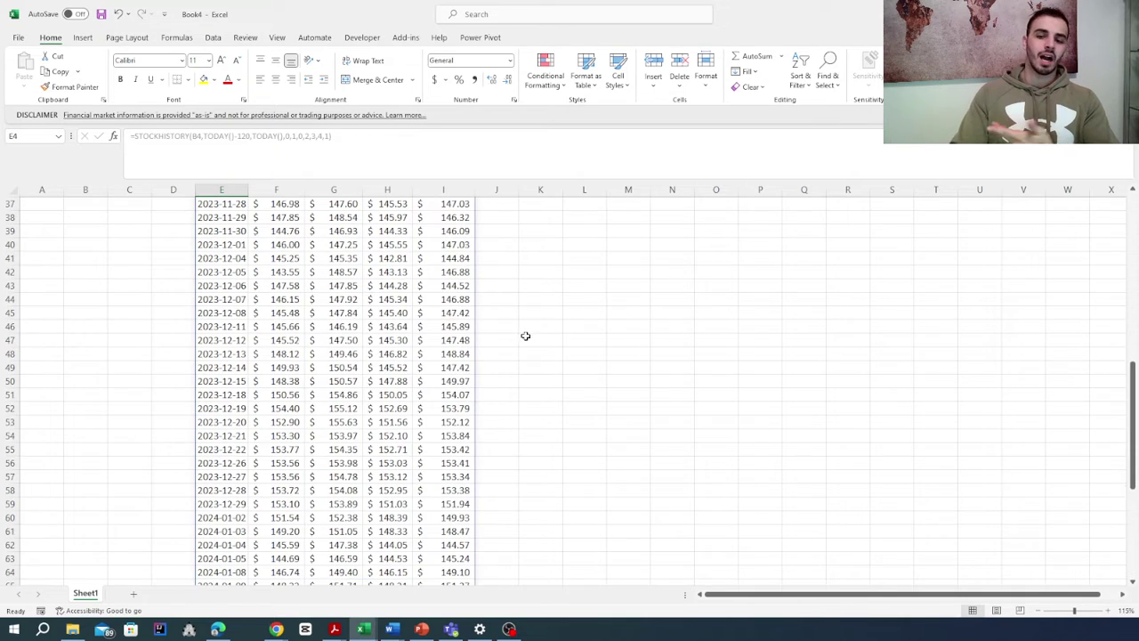
scroll(525, 335, "up", 12)
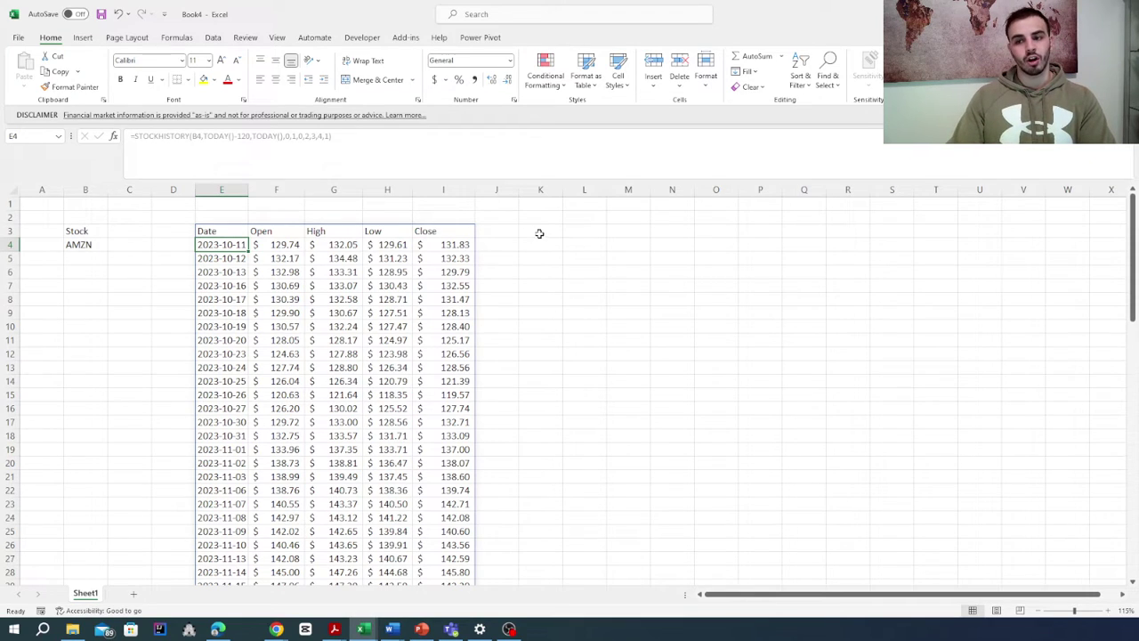
left_click_drag(536, 218, 570, 213)
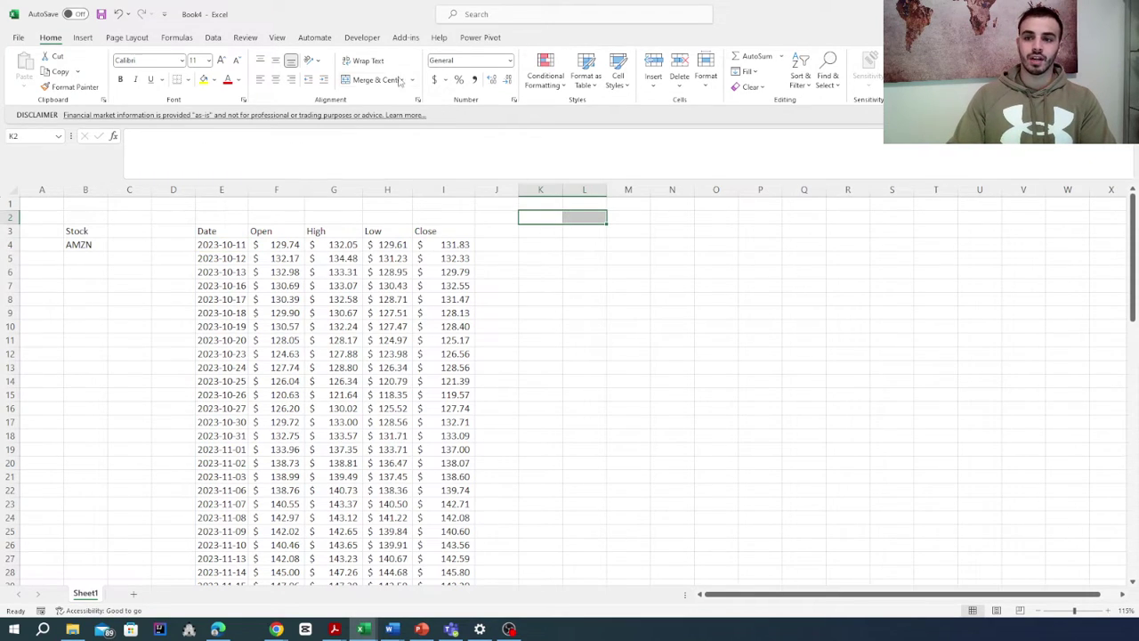
key("alt+h")
type("mcM")
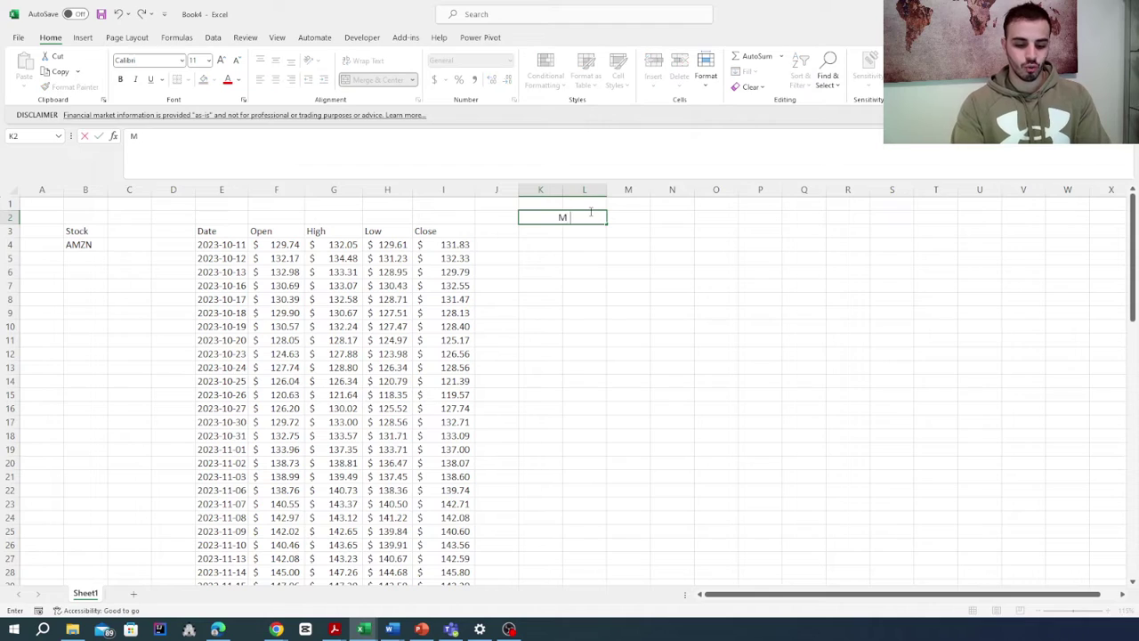
type("ovin")
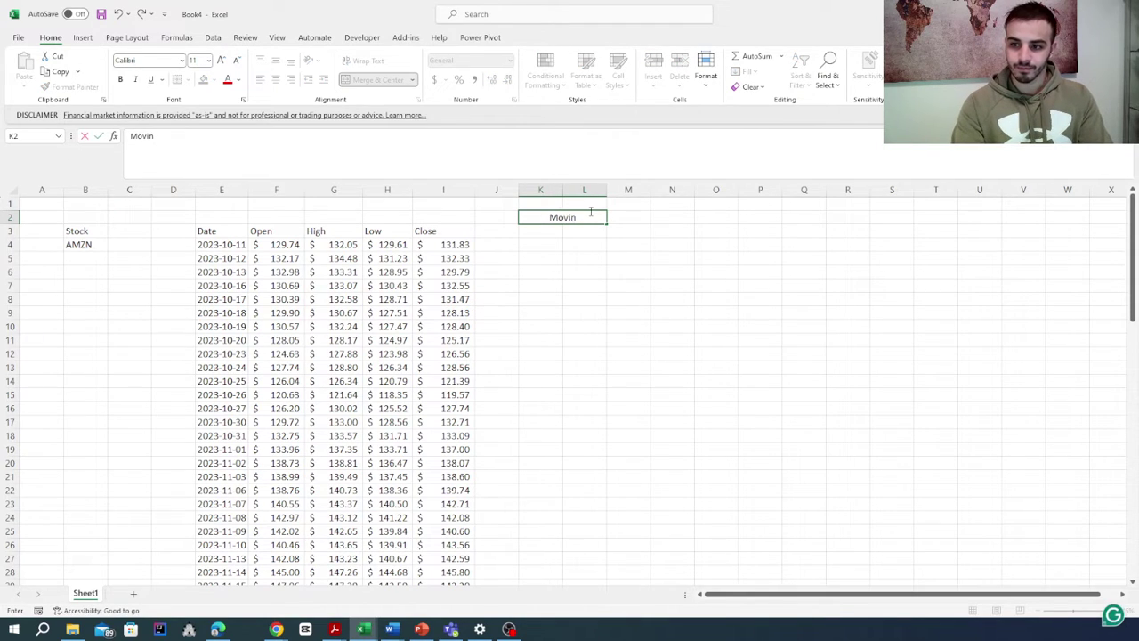
type("g average")
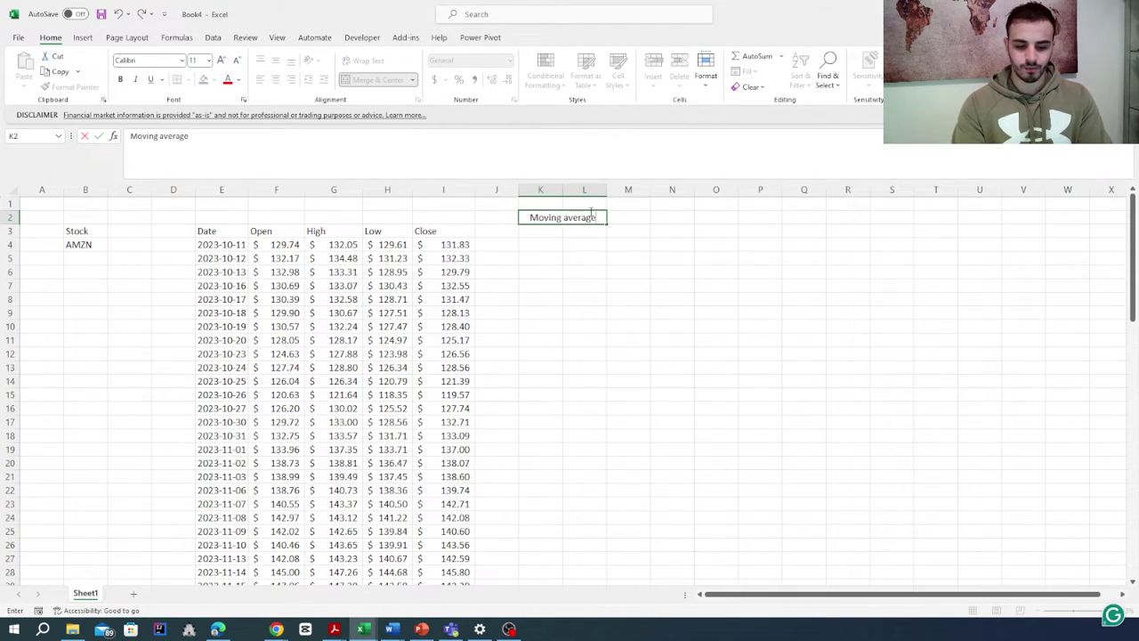
key("Return")
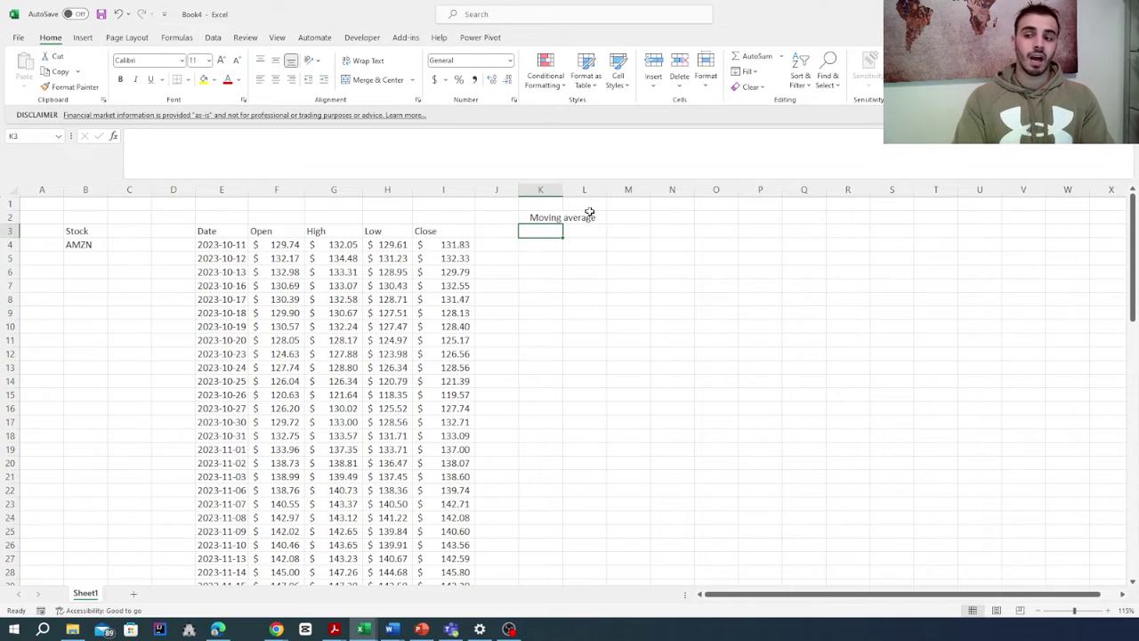
- Enter the column headings "10 days" in K3 and "20days" in L3 under the Moving average heading
type("10")
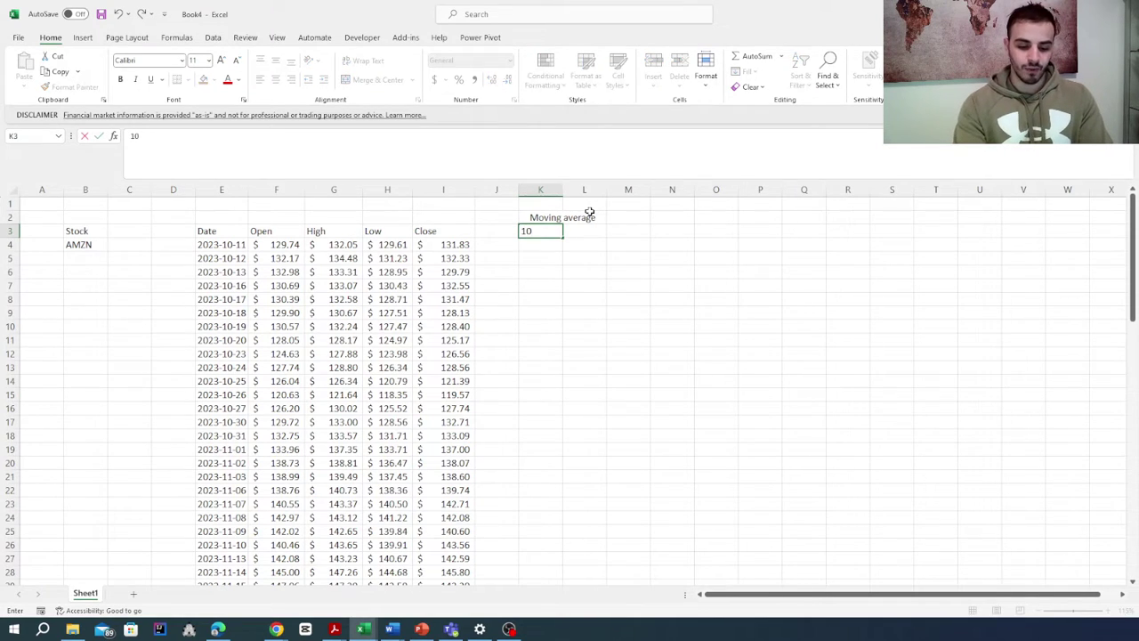
type(" days")
key("Tab")
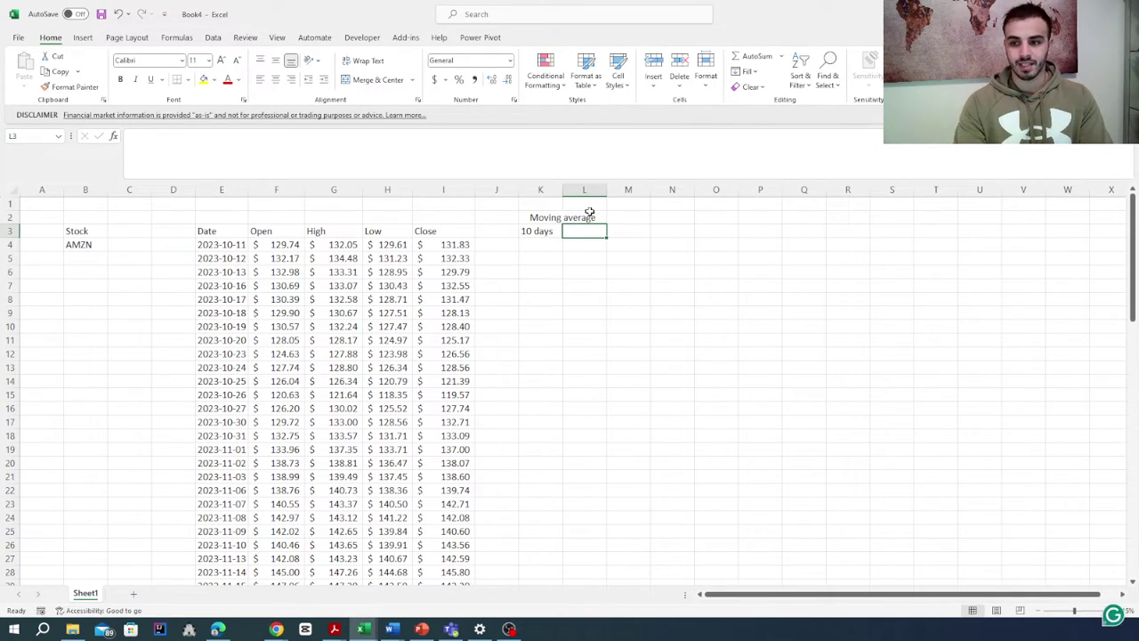
type("20days")
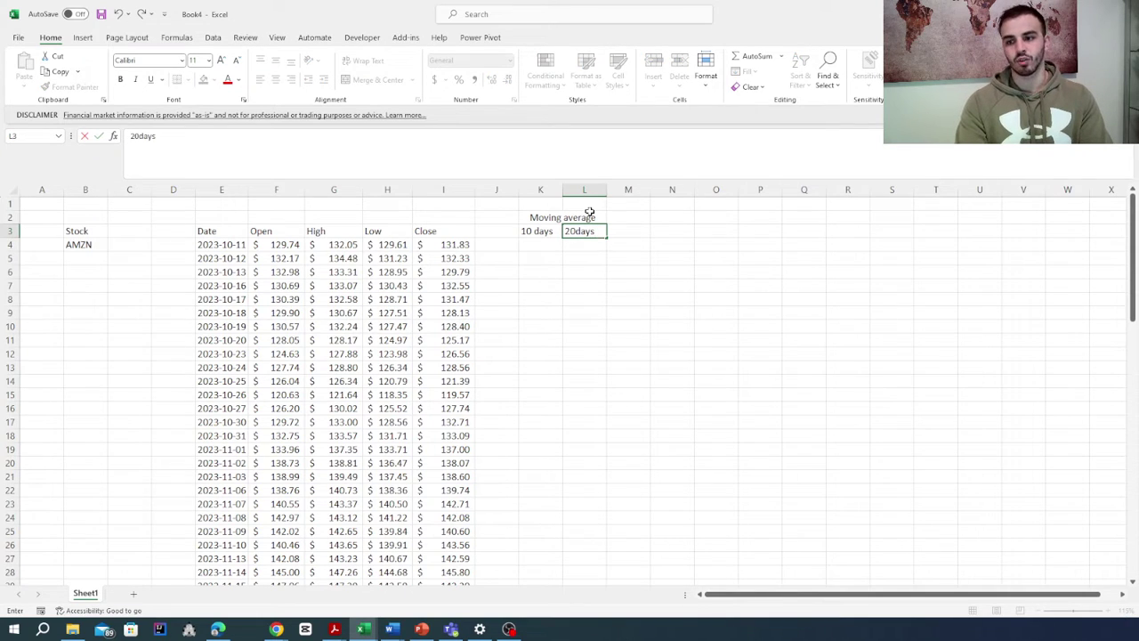
key("Return")
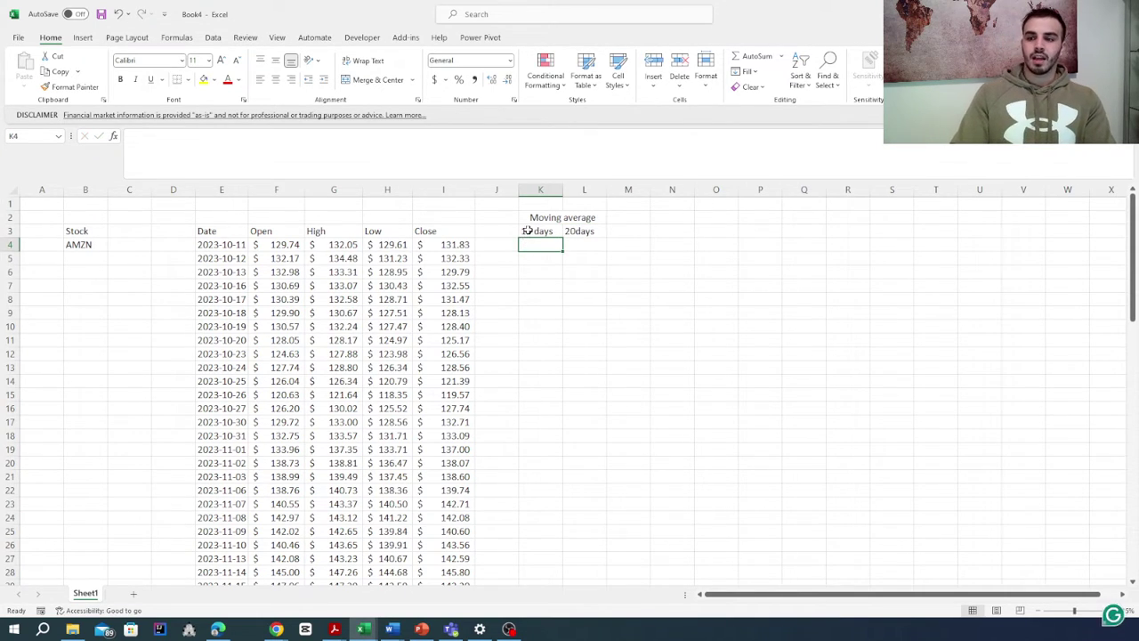
- Apply all borders to the moving average header cells K2:L3
left_click_drag(537, 217, 584, 231)
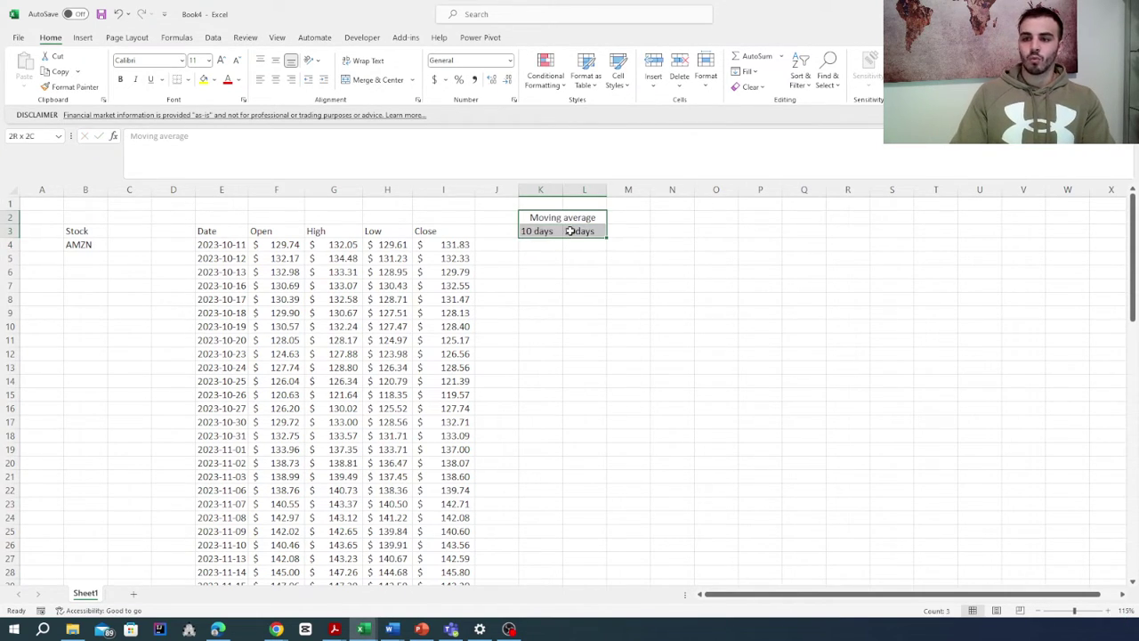
left_click(188, 80)
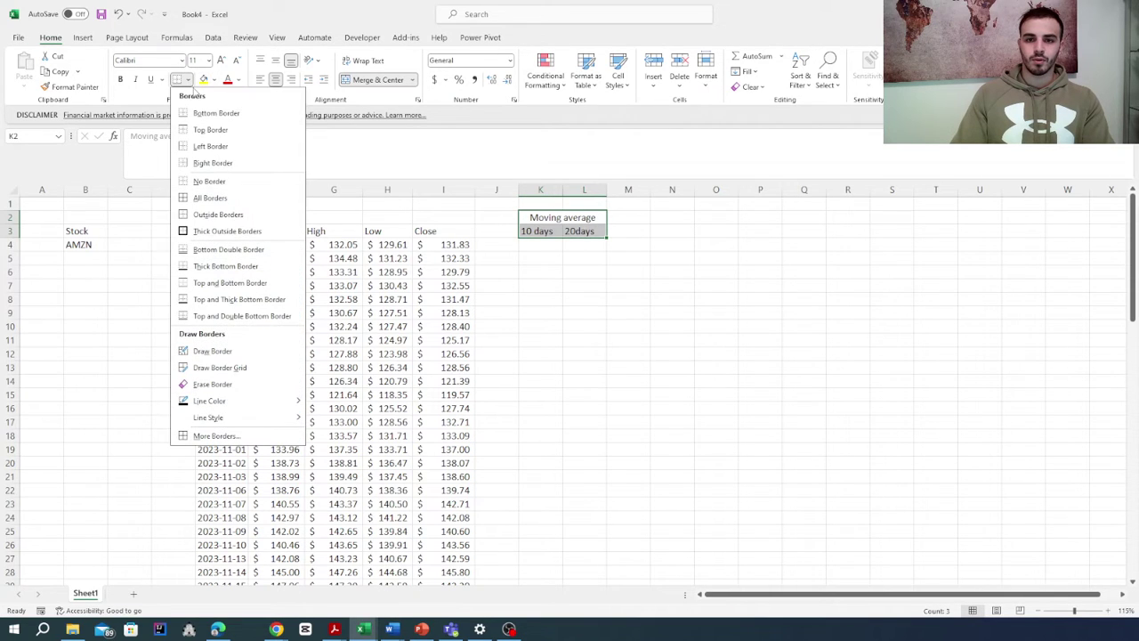
left_click(252, 204)
left_click(555, 267)
- Merge and center the ten cells K4:K13 below the 10 days heading
left_click(533, 246)
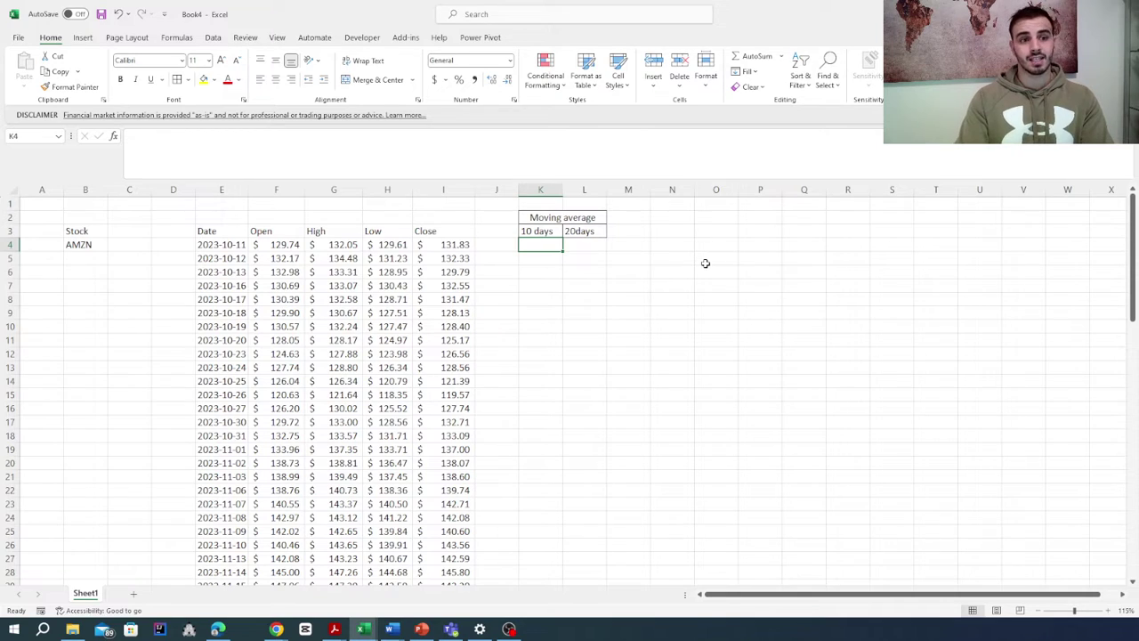
key("shift+Down")
key("shift+Down")
key("shift+Down")
key("shift+Down")
key("shift+Down")
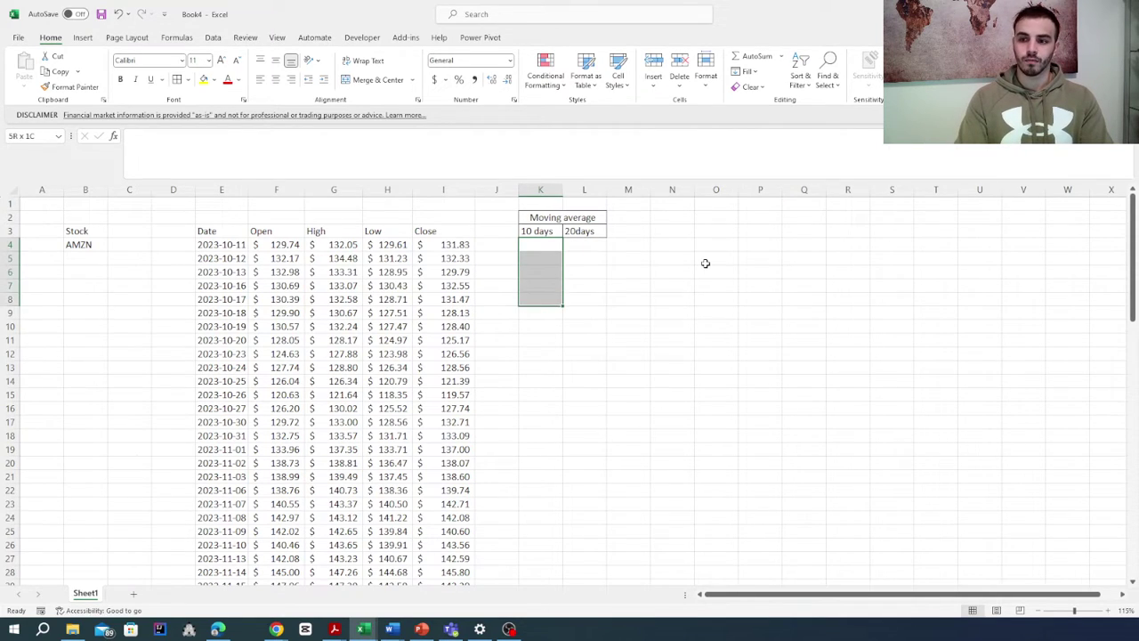
key("shift+Down")
key("shift+Down")
key("shift+Down")
key("shift+Down")
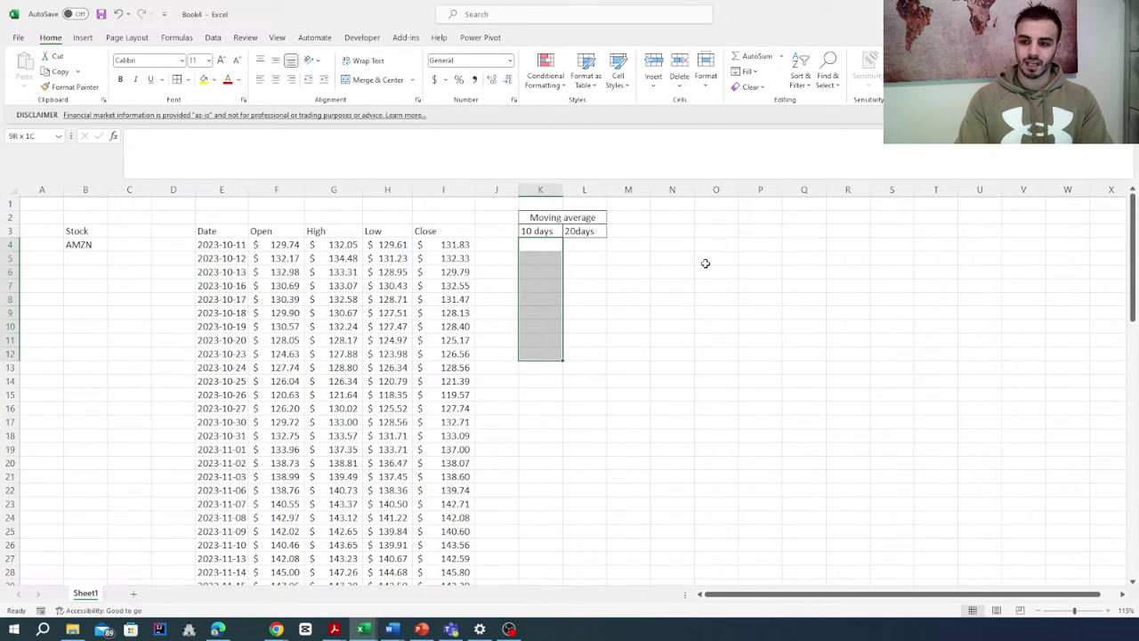
left_click(358, 82)
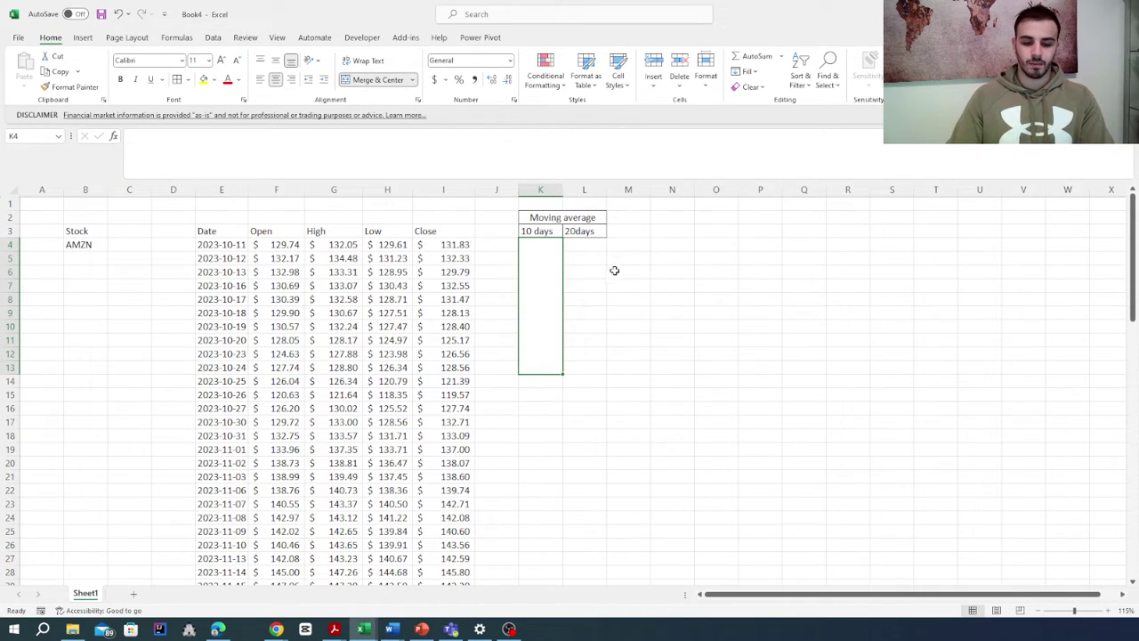
- Copy the merged K4:K13 block to L4 and L14, and merge L4:L23 into one cell below the 20days heading
key("ctrl+c")
left_click(590, 244)
key("ctrl+v")
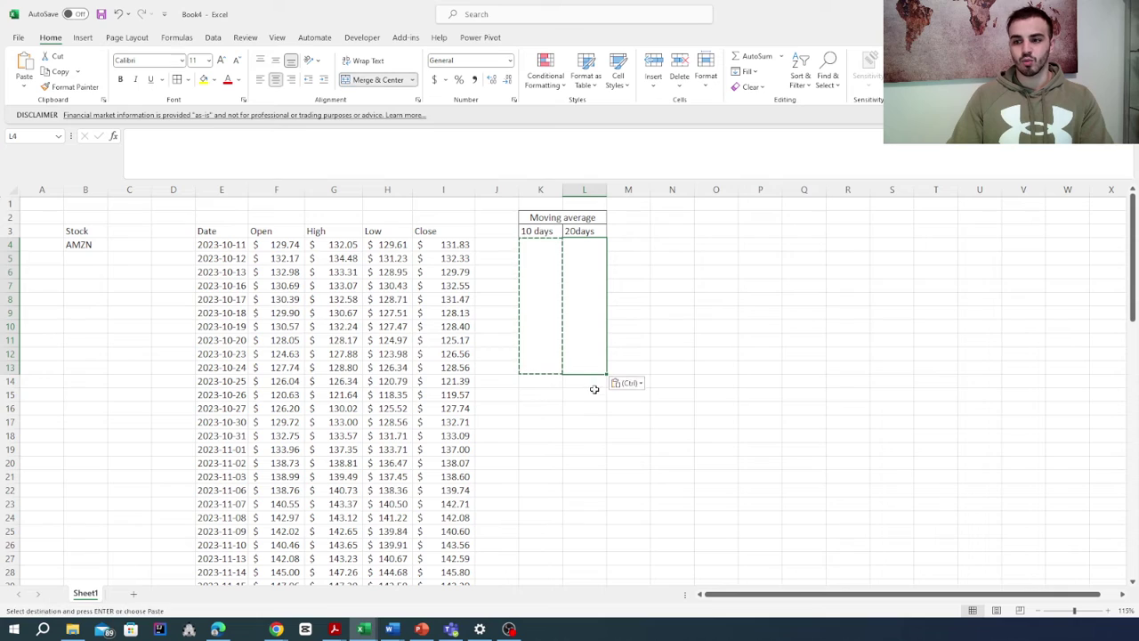
left_click(592, 383)
key("ctrl+v")
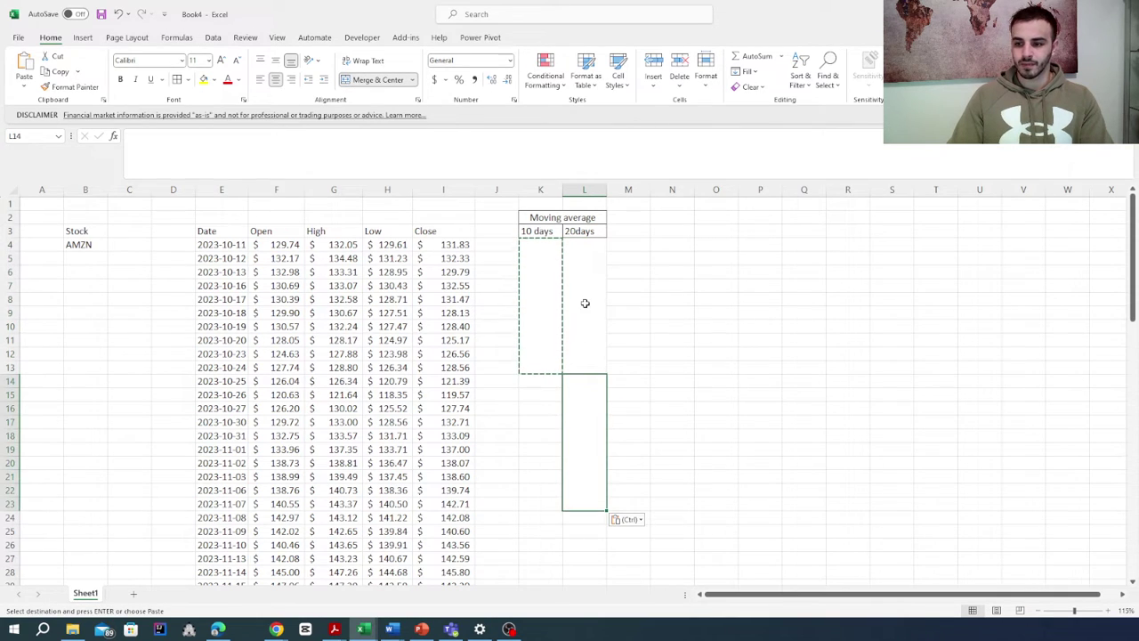
left_click_drag(585, 302, 584, 415)
left_click(359, 80)
left_click(359, 79)
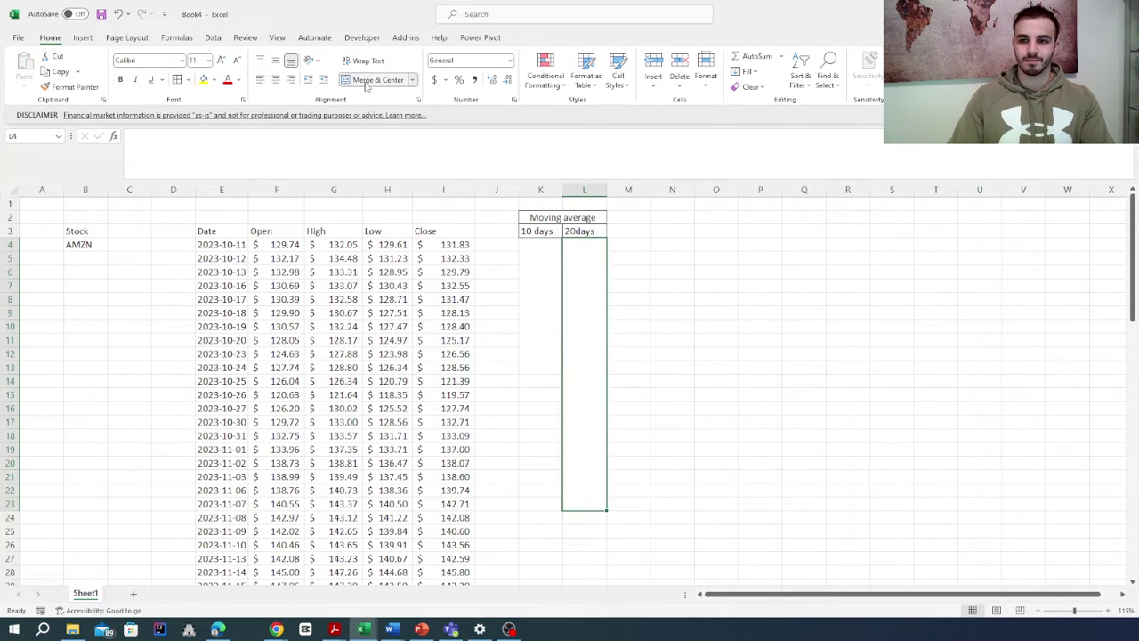
- Enter =AVERAGE(I4:I13) in K14 for the first 10-day moving average and close the Help pane
left_click(537, 364)
key("Down")
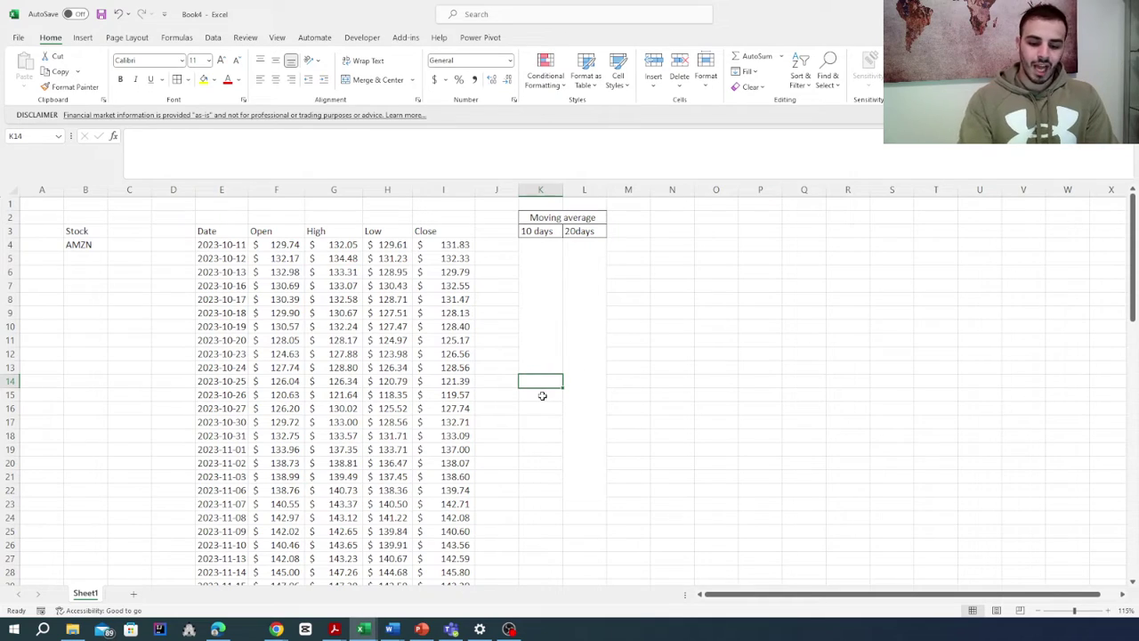
type("=aver")
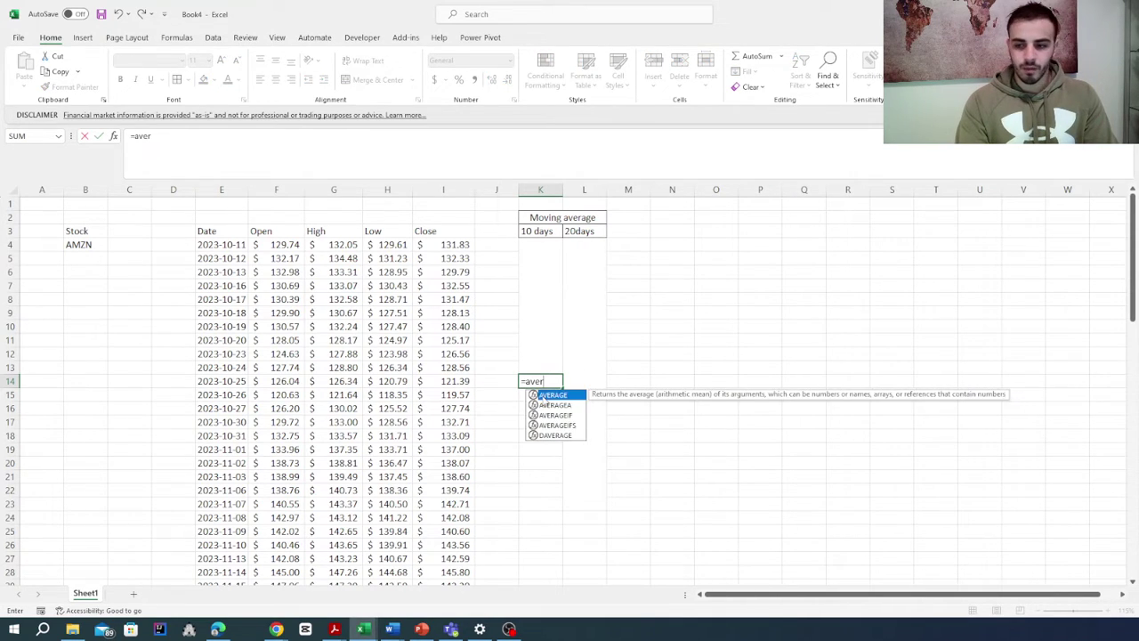
double_click(548, 395)
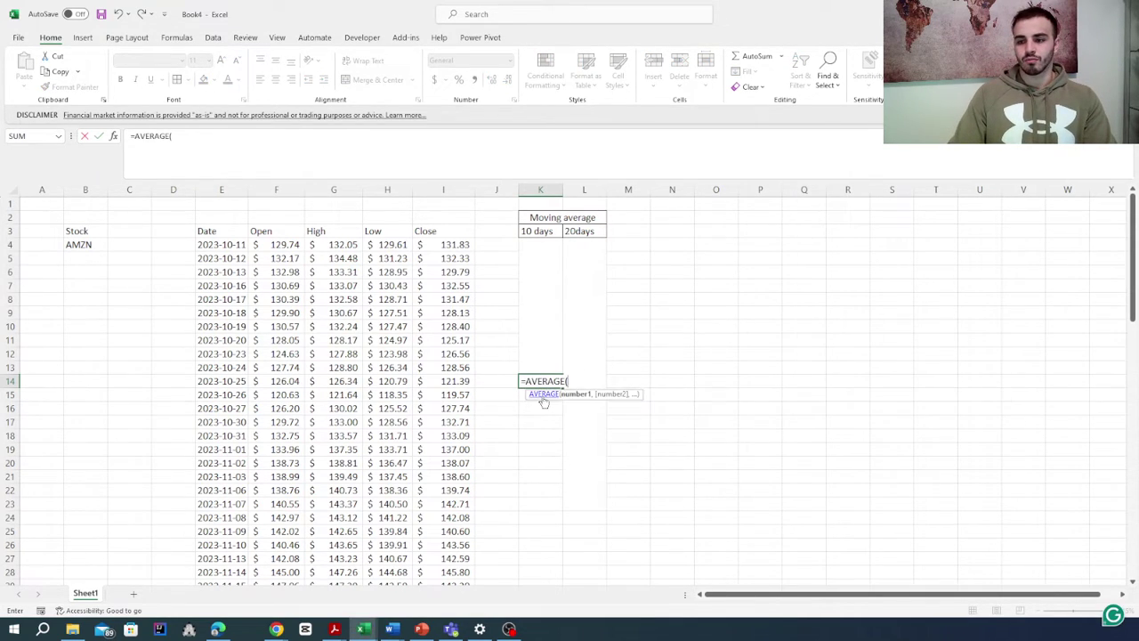
left_click(546, 401)
left_click_drag(456, 246, 454, 365)
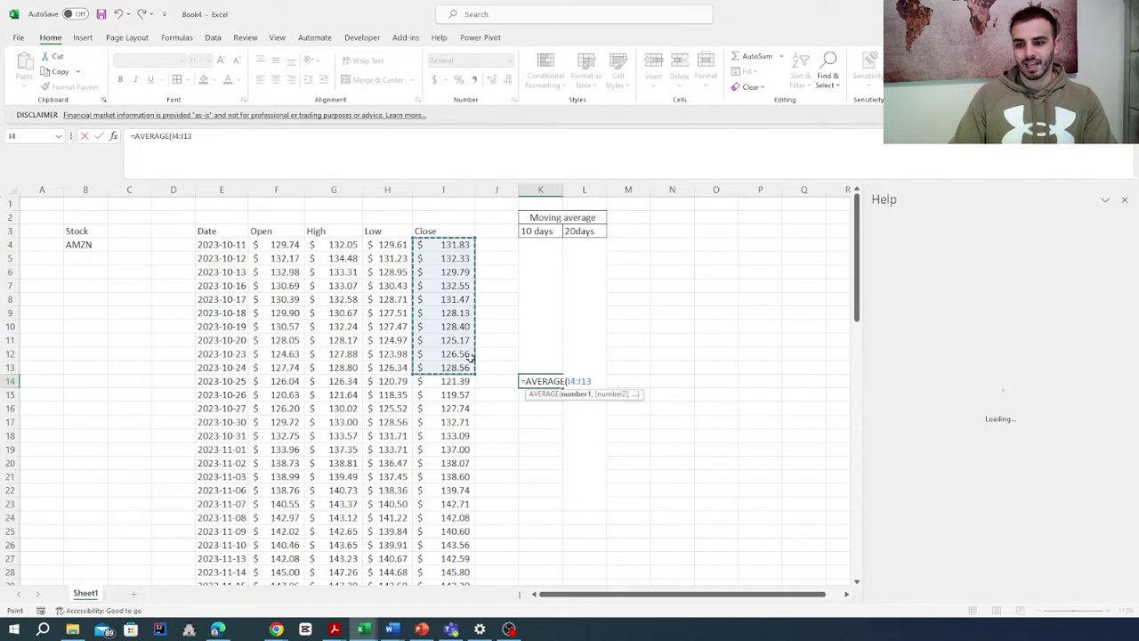
key("Return")
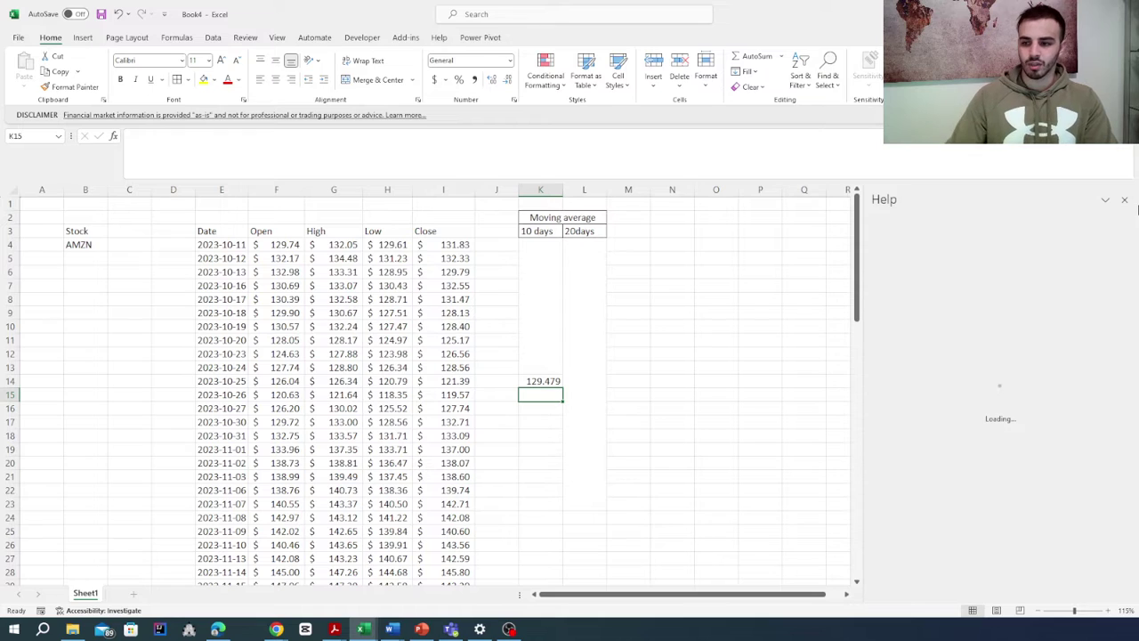
left_click(1124, 199)
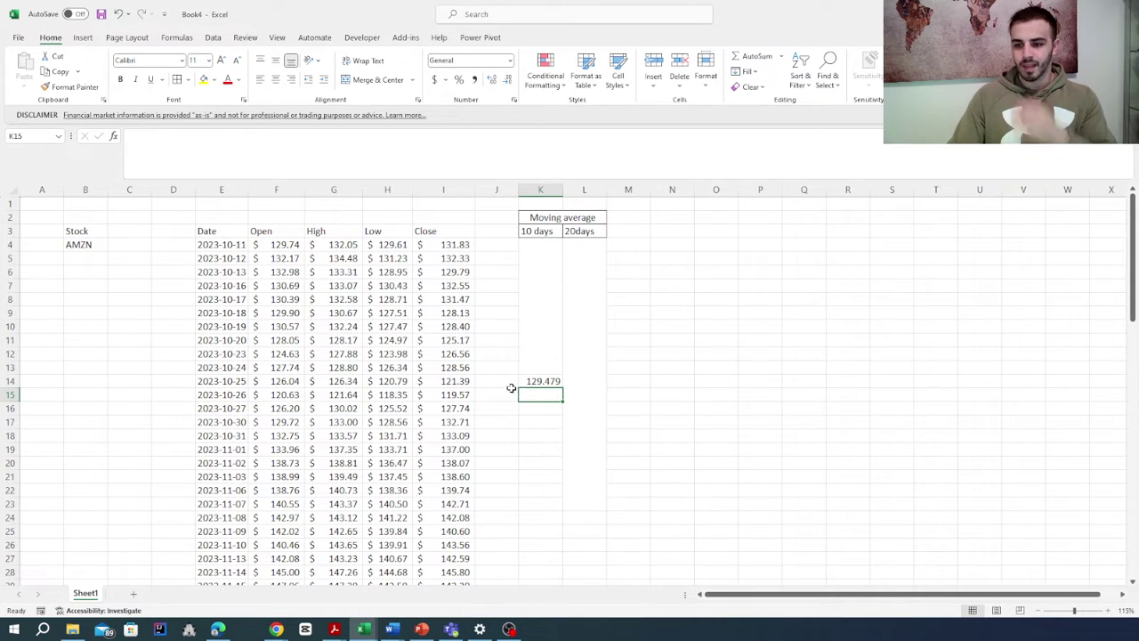
- Fill the 10-day average formula from K14 down to K85
left_click(540, 383)
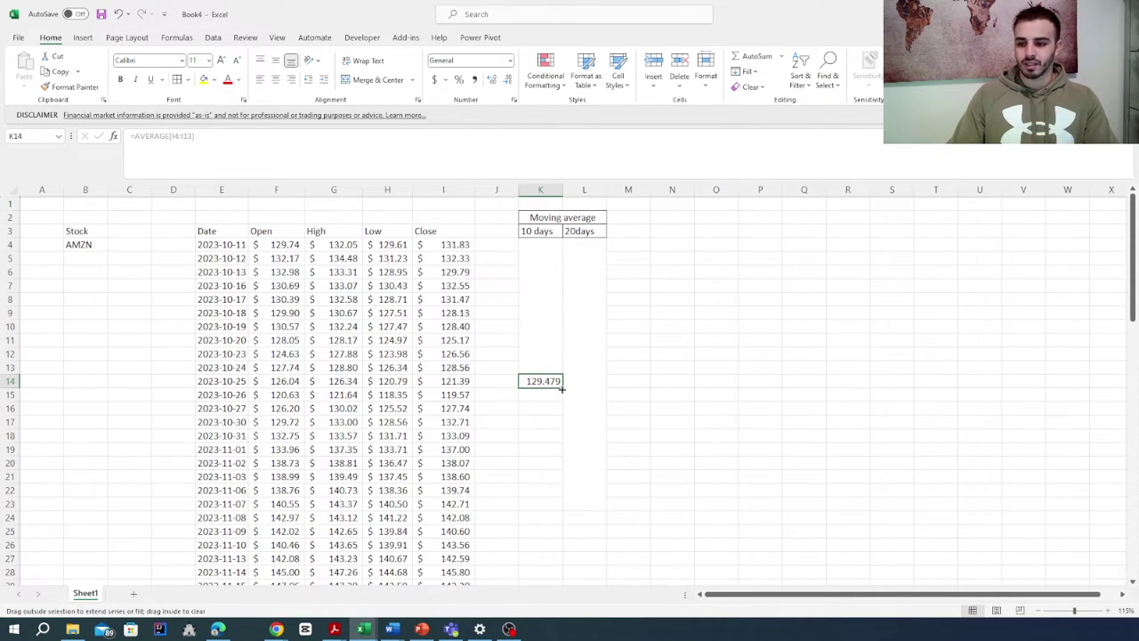
left_click_drag(562, 389, 546, 560)
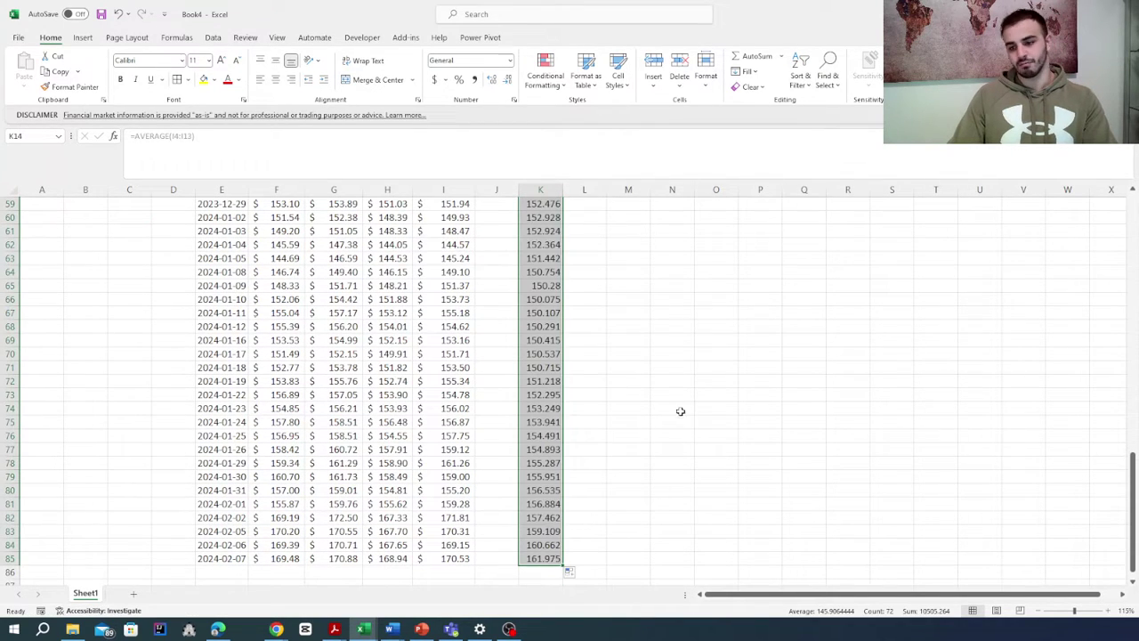
left_click(603, 420)
- Enter =AVERAGE(I4:I23) in L24 for the first 20-day moving average of the close prices
scroll(558, 421, "up", 19)
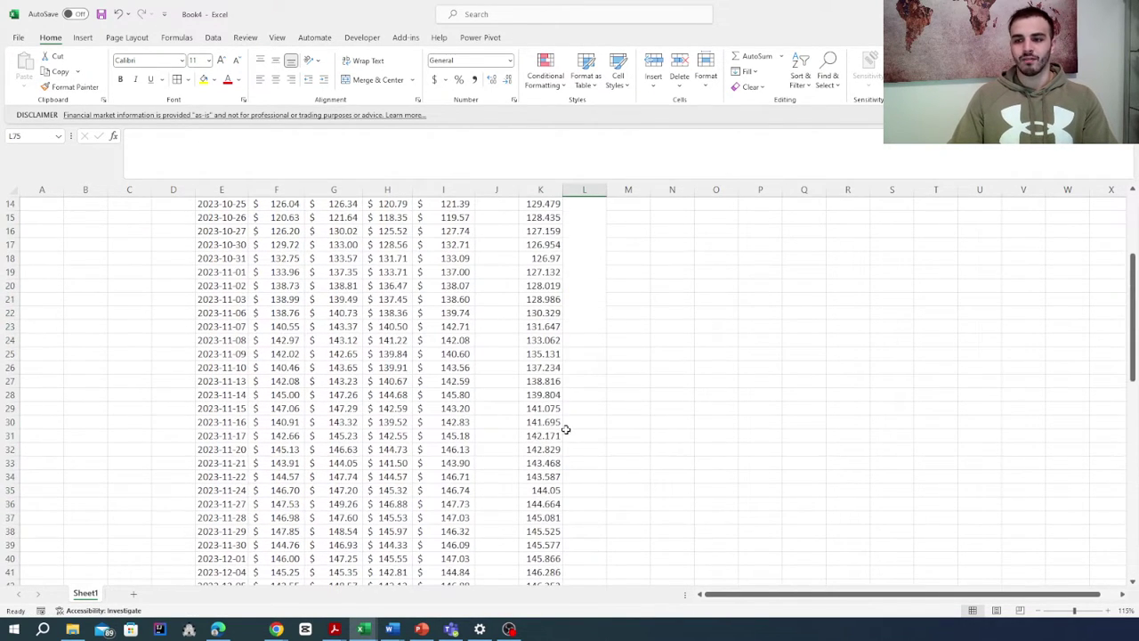
scroll(550, 472, "down", 3)
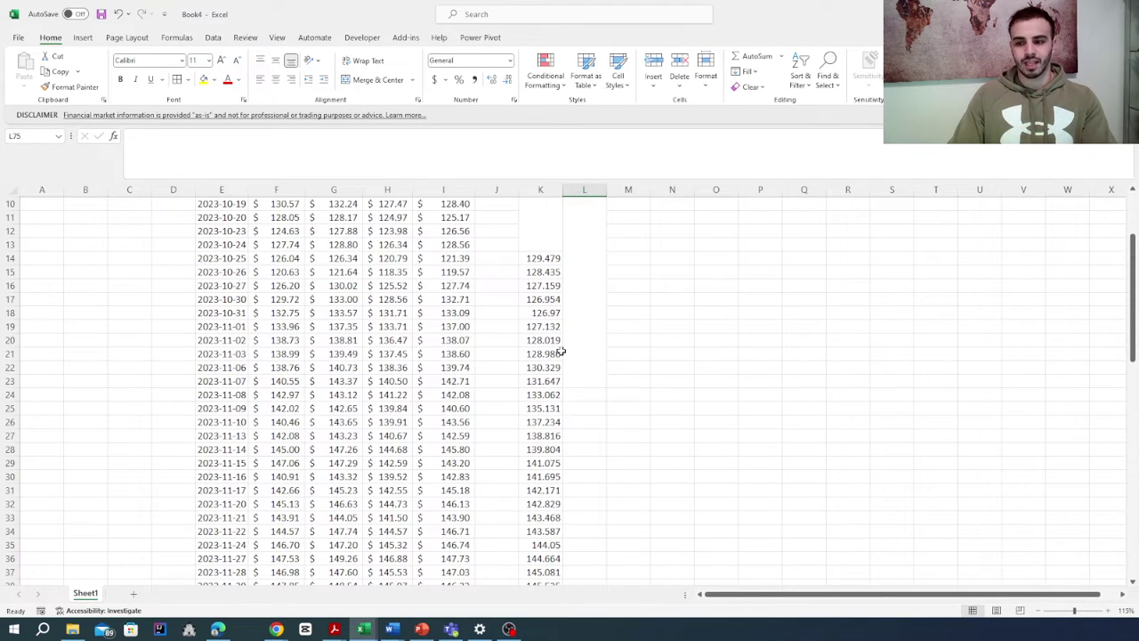
left_click_drag(579, 386, 582, 381)
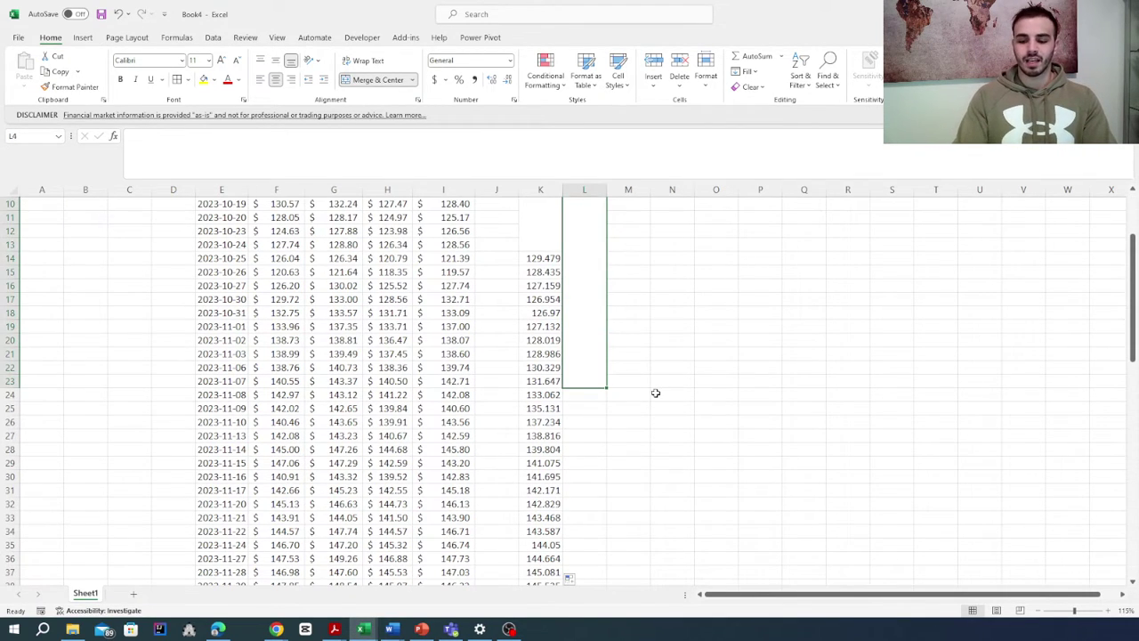
key("Down")
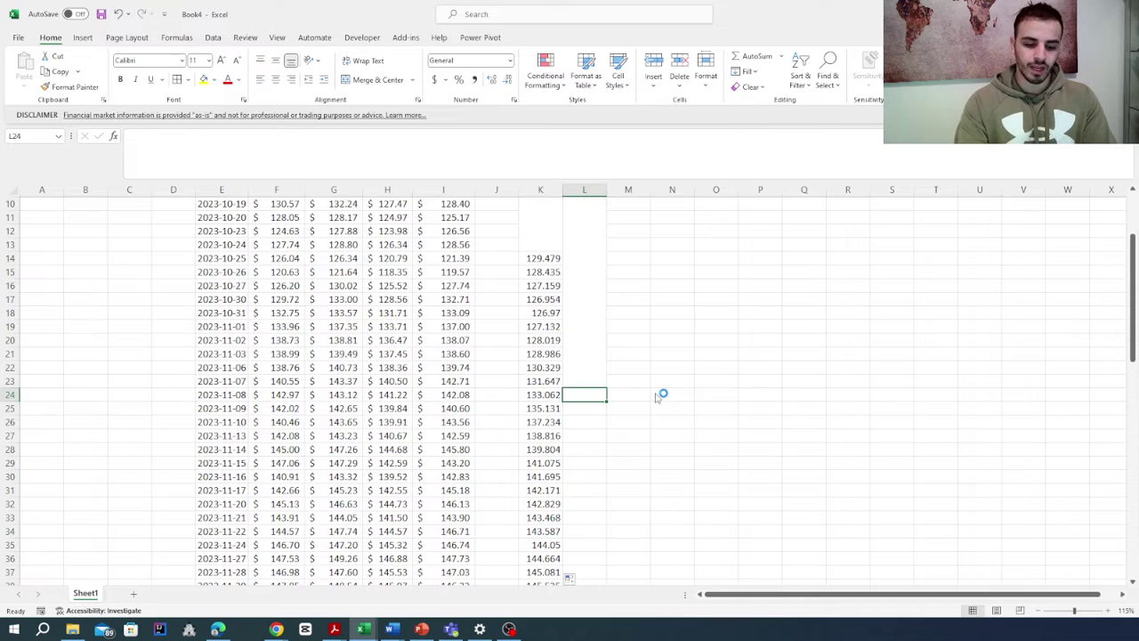
type("=")
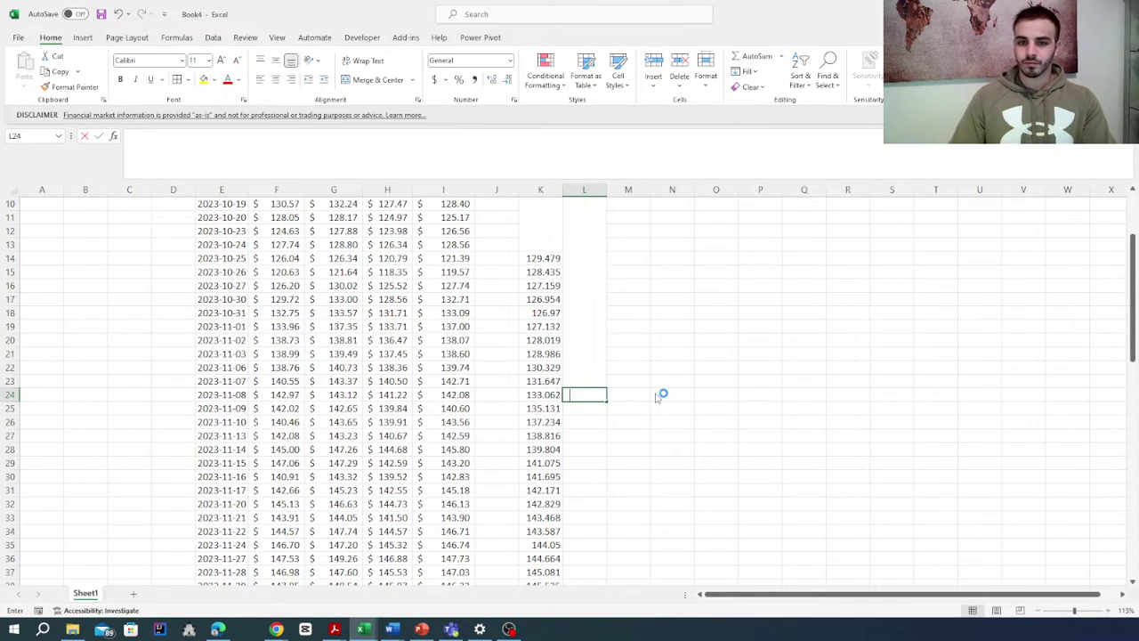
type("ave")
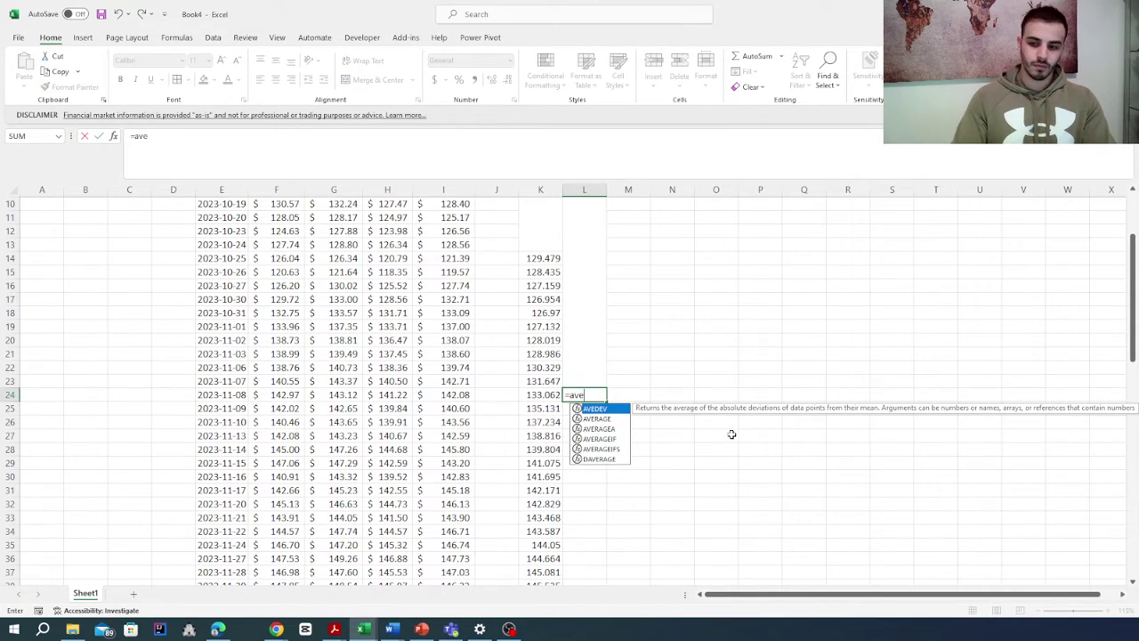
double_click(596, 418)
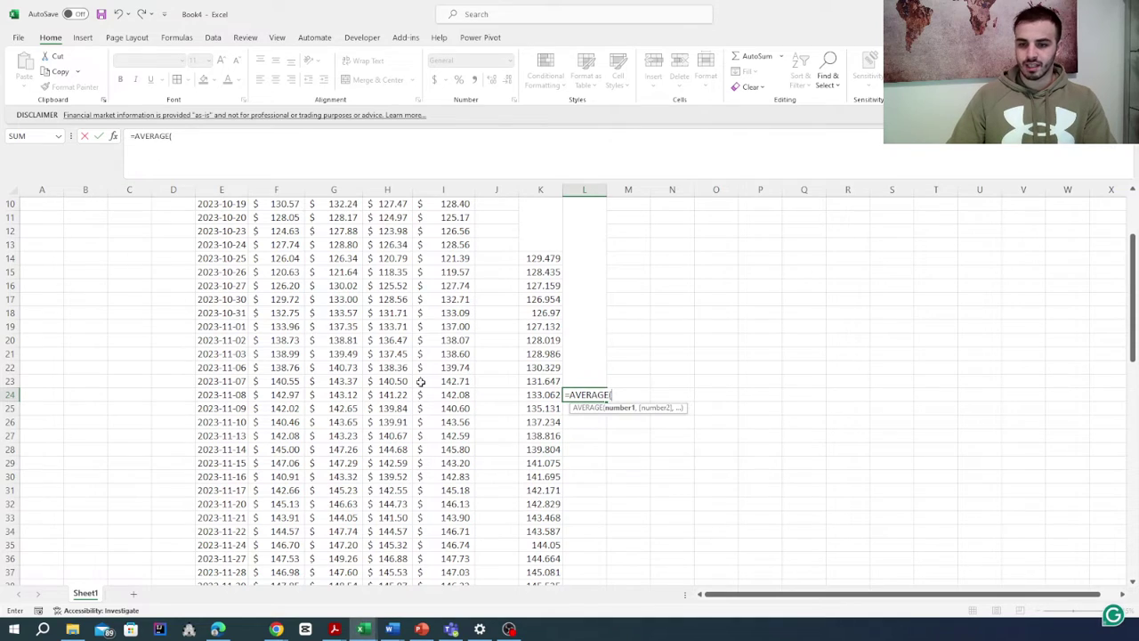
scroll(450, 391, "up", 3)
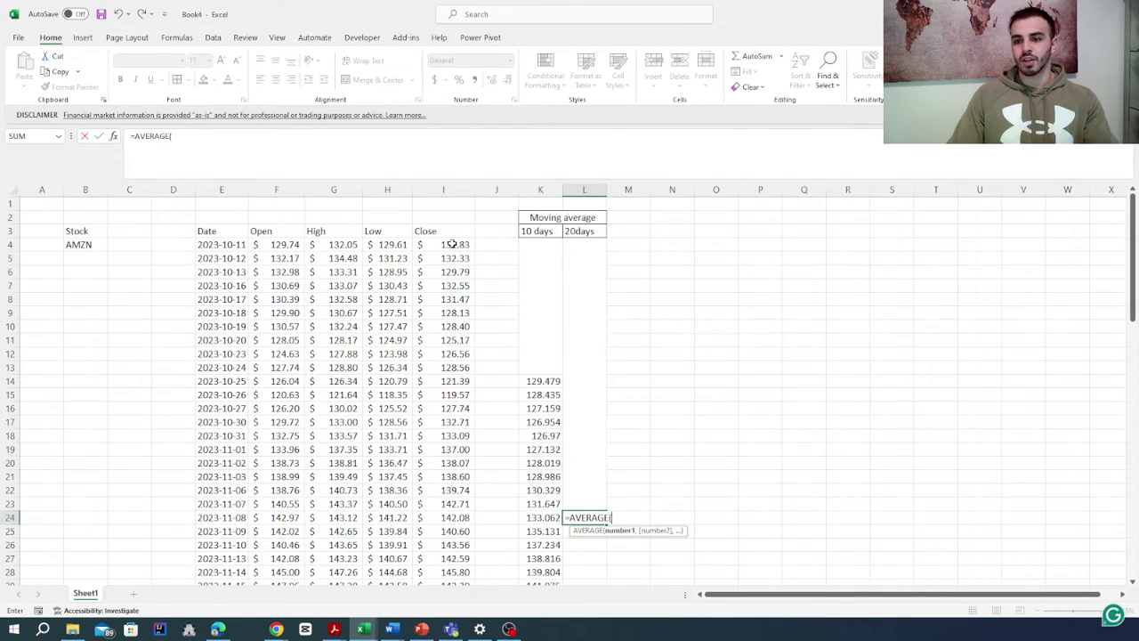
left_click_drag(453, 243, 448, 502)
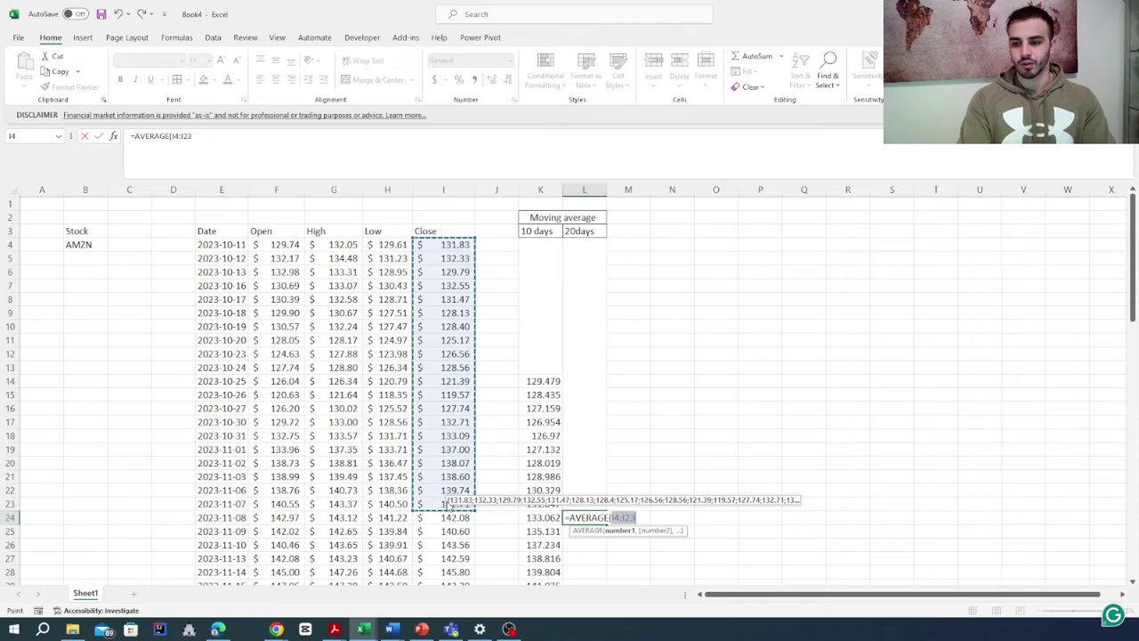
key("Escape")
key("Return")
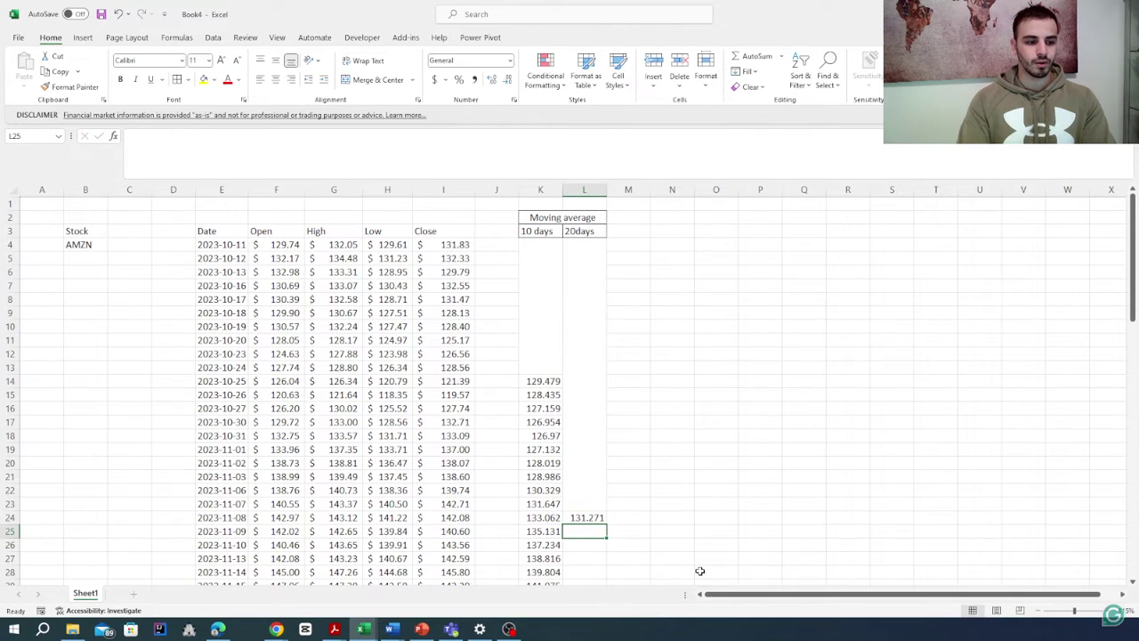
- Fill the 20-day average formula from L24 down column L alongside the price rows
left_click(580, 518)
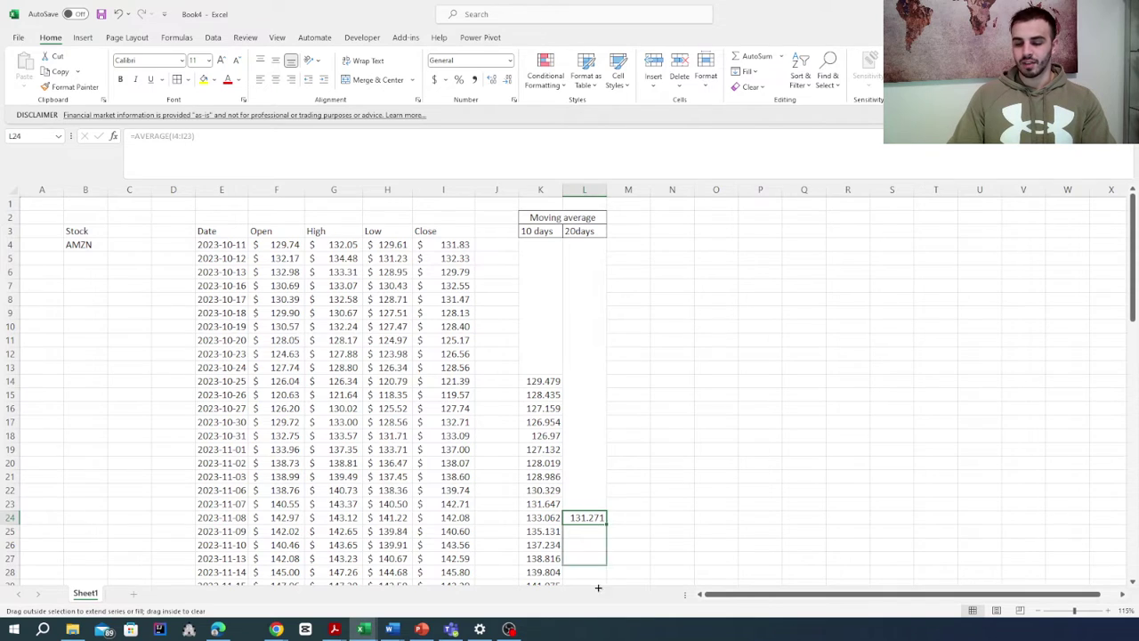
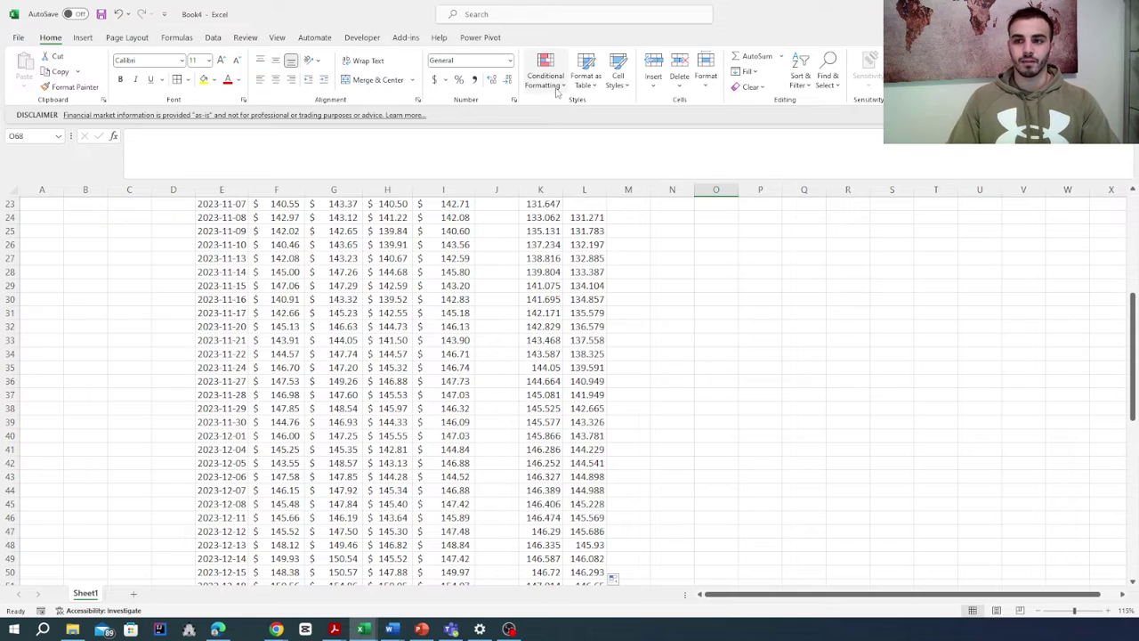
scroll(683, 232, "up", 7)
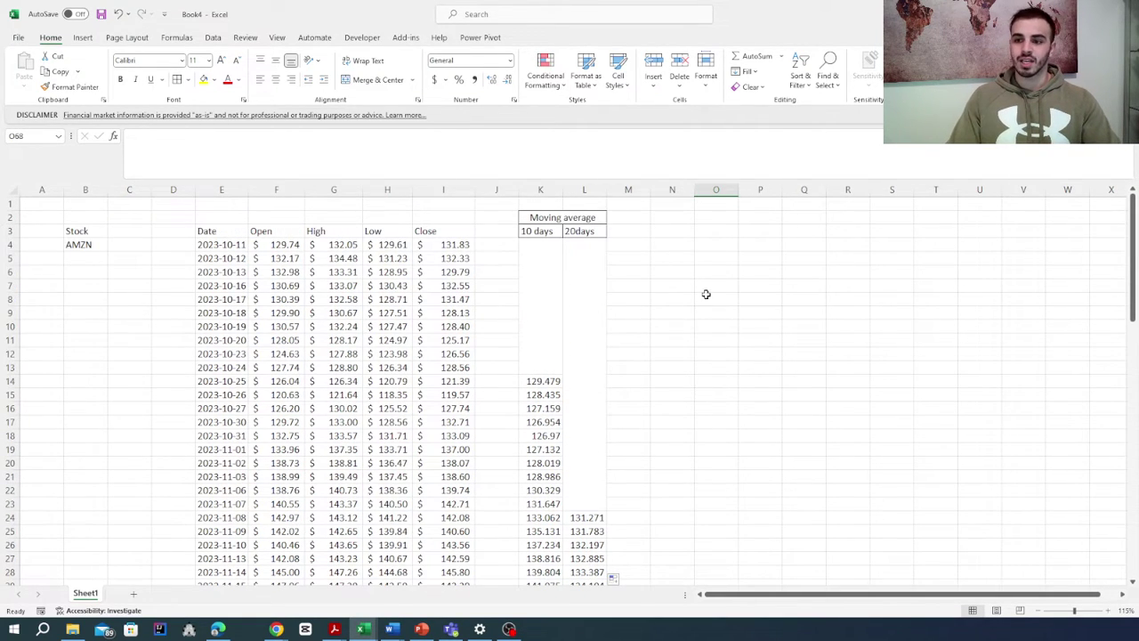
left_click(535, 392)
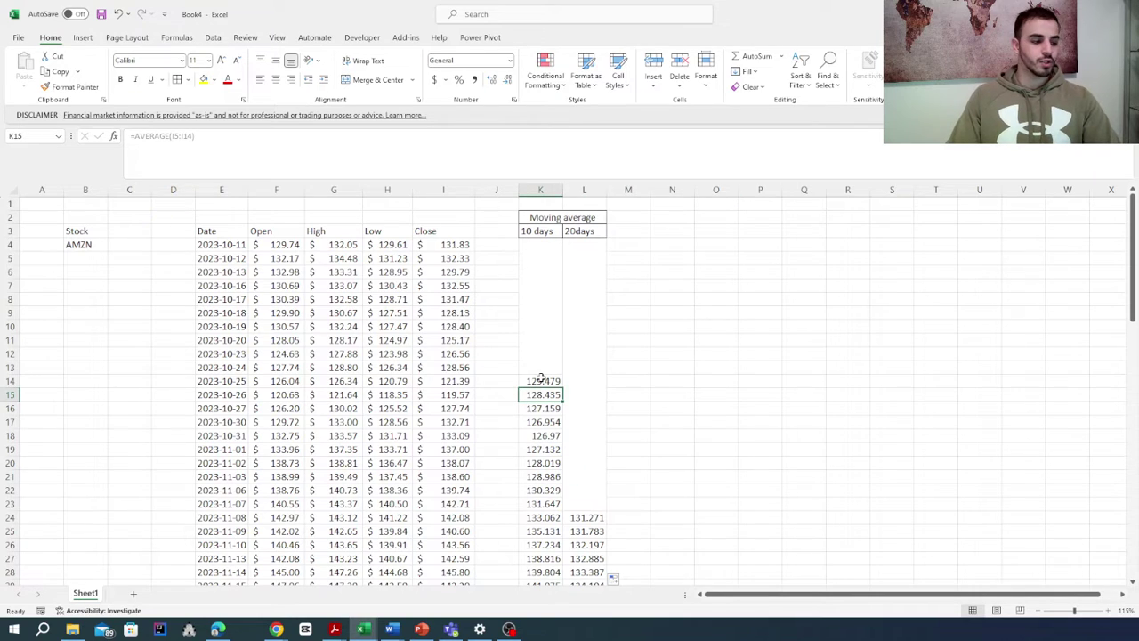
- Start a formula-based conditional formatting rule for K14 with the condition =$K$14>$I$14
left_click(540, 379)
left_click(545, 74)
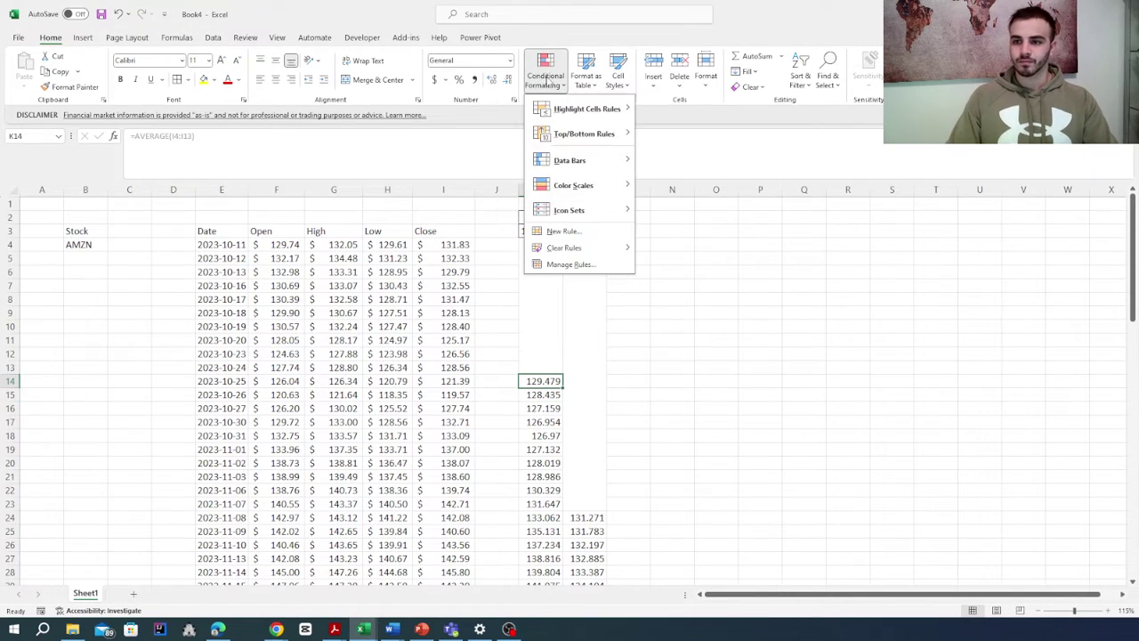
left_click(574, 266)
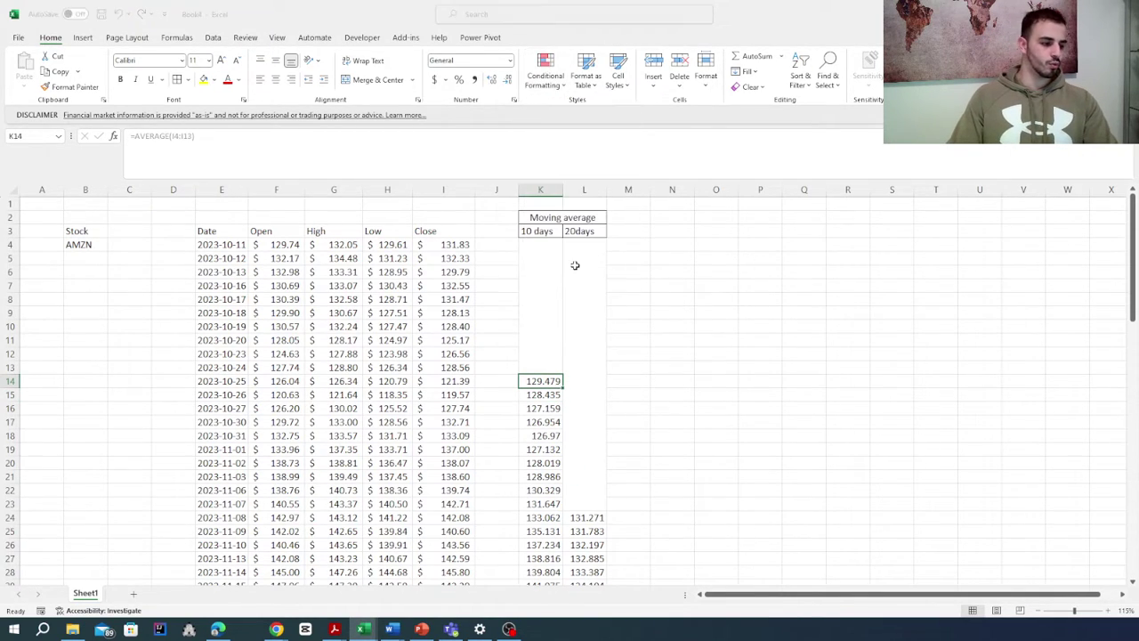
left_click(621, 140)
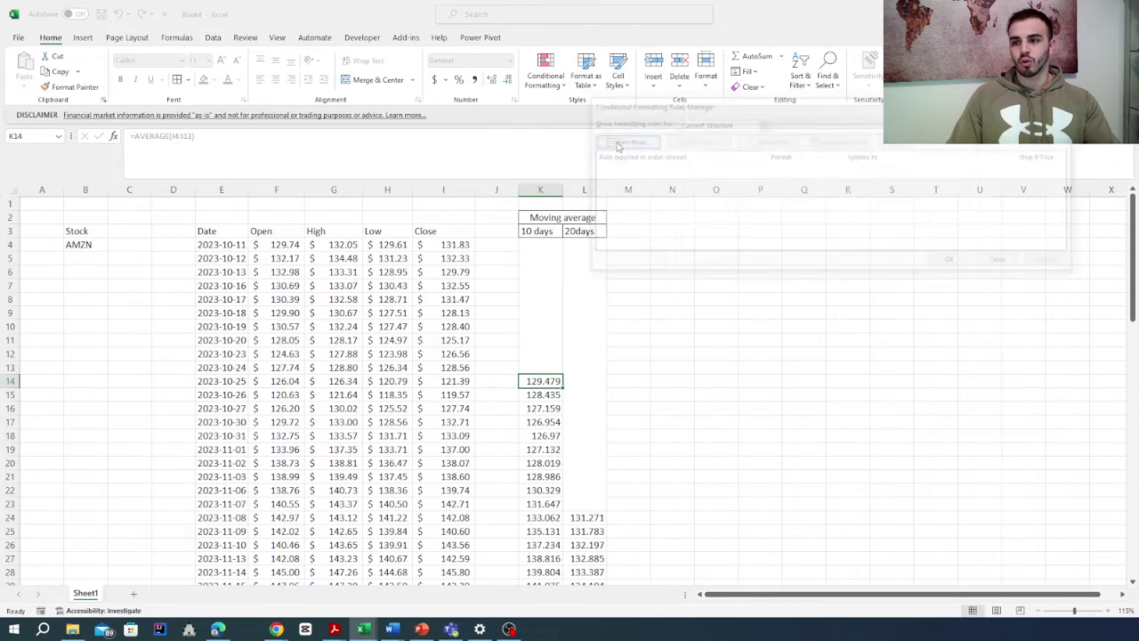
left_click_drag(769, 80, 573, 82)
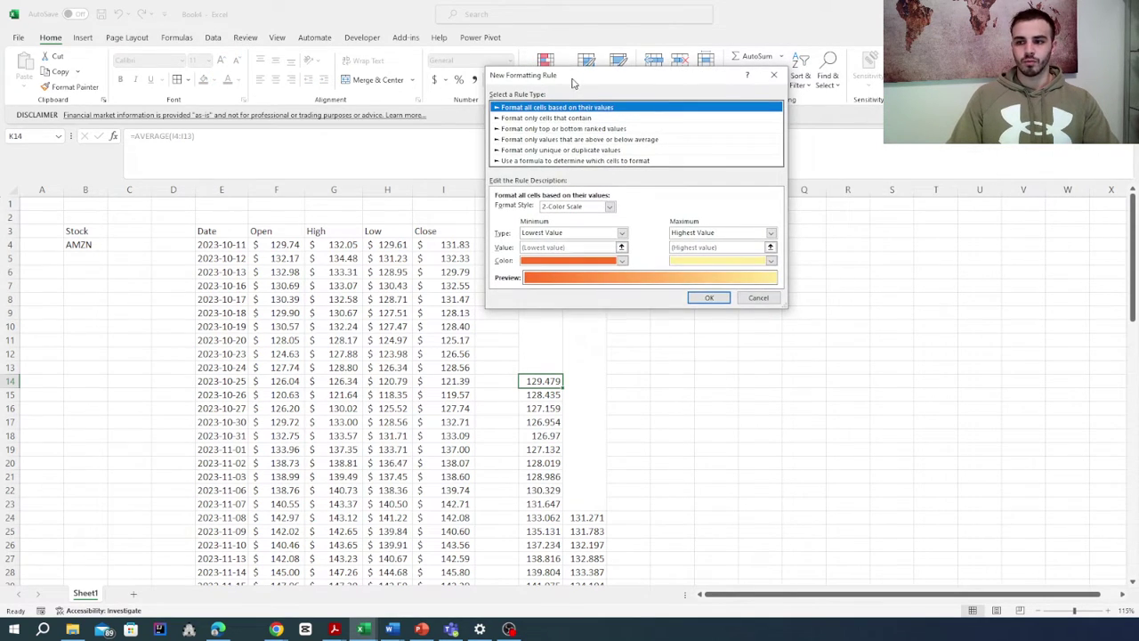
left_click(536, 161)
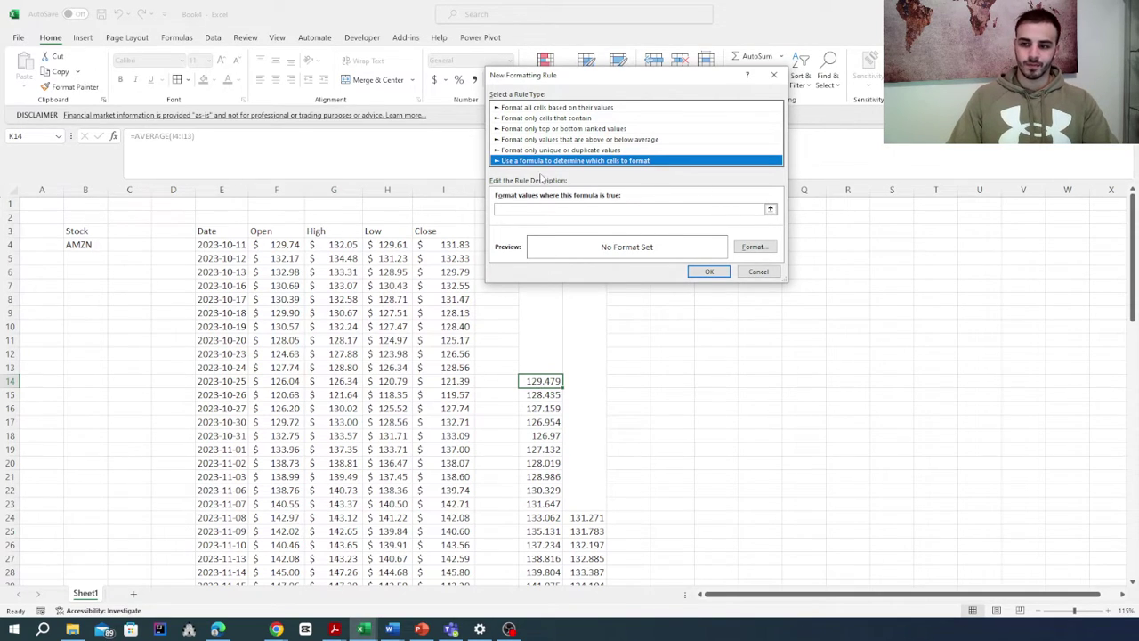
left_click(522, 210)
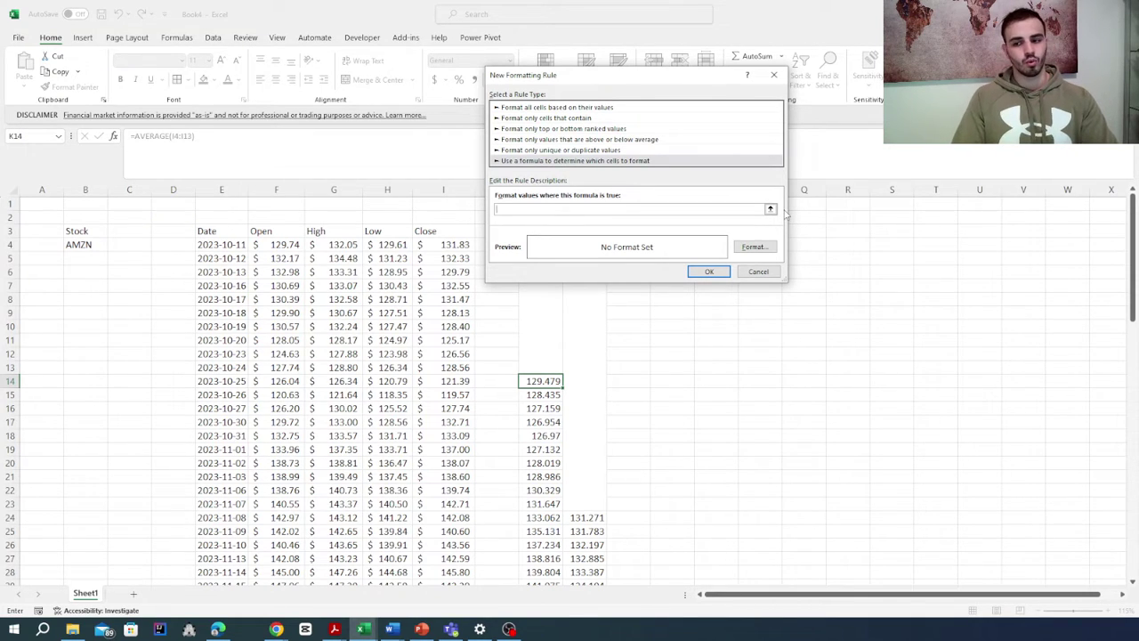
left_click(542, 383)
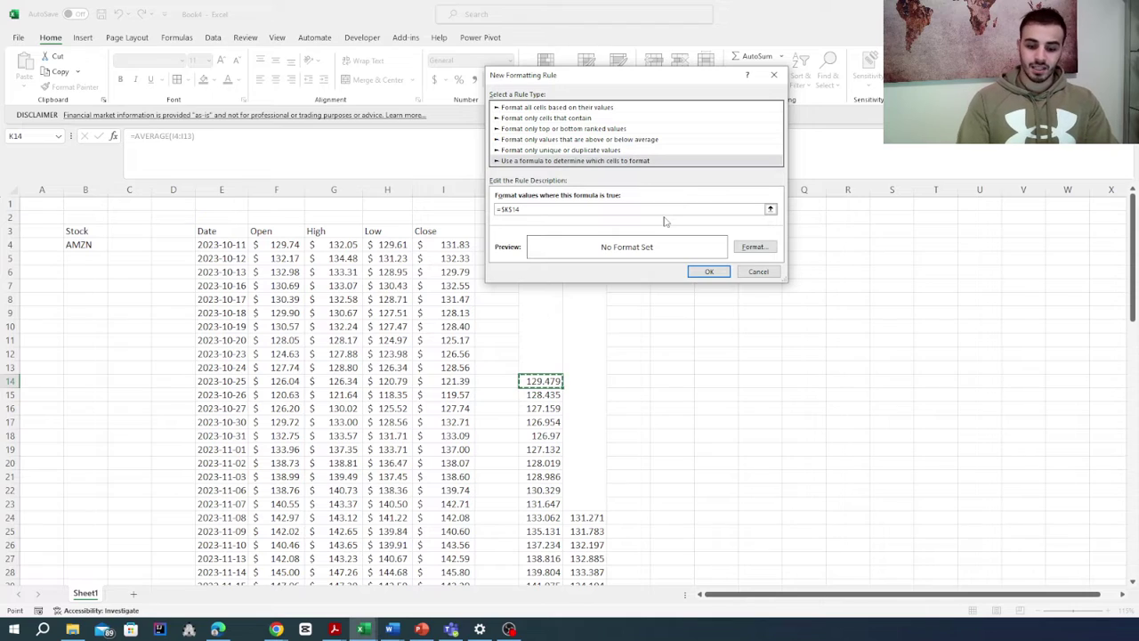
type(">")
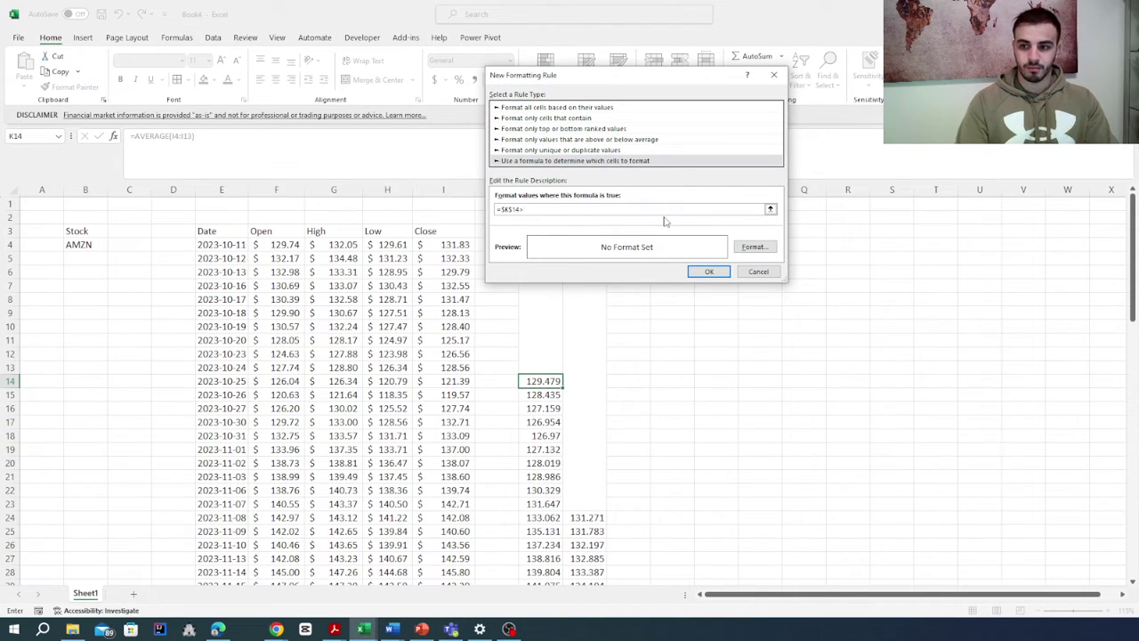
left_click(449, 381)
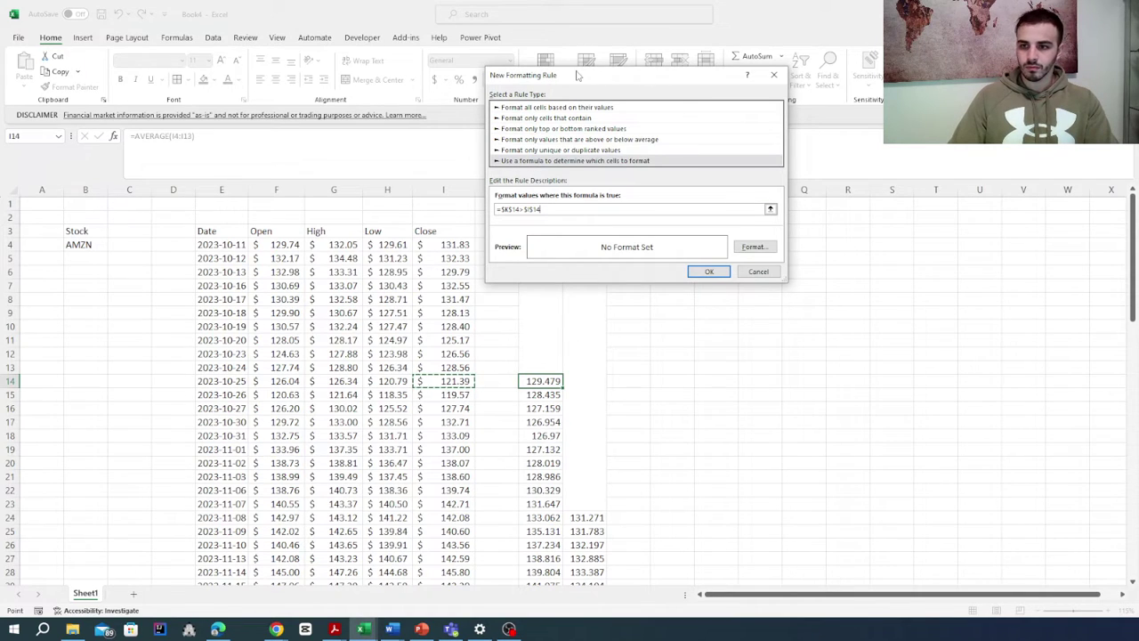
- Give the new rule a red fill as its format
left_click_drag(563, 80, 718, 97)
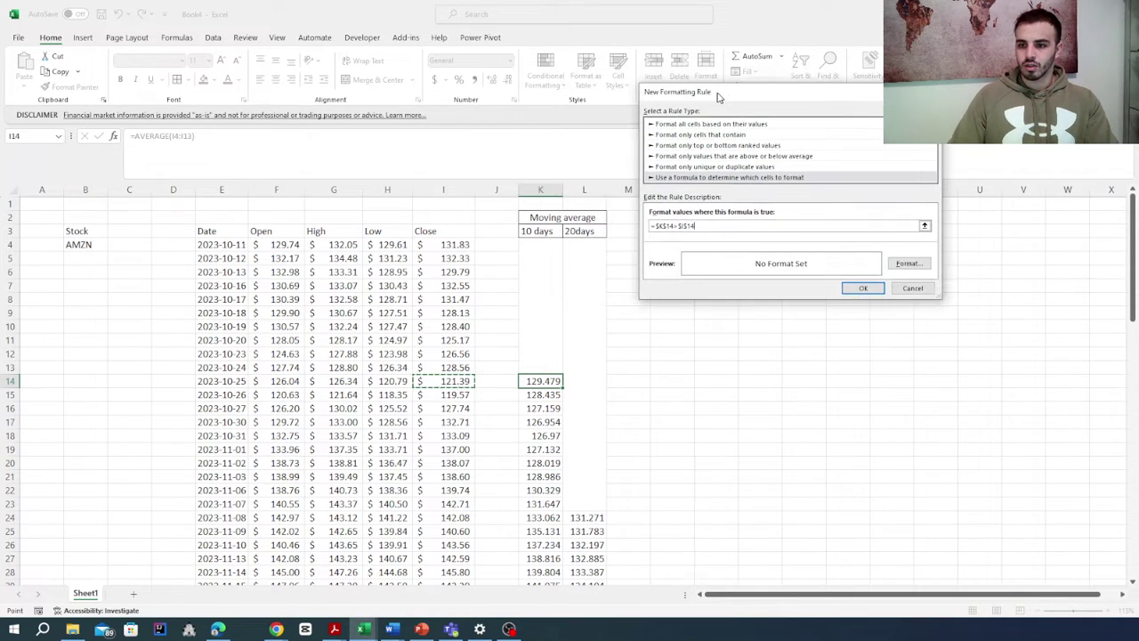
left_click(918, 266)
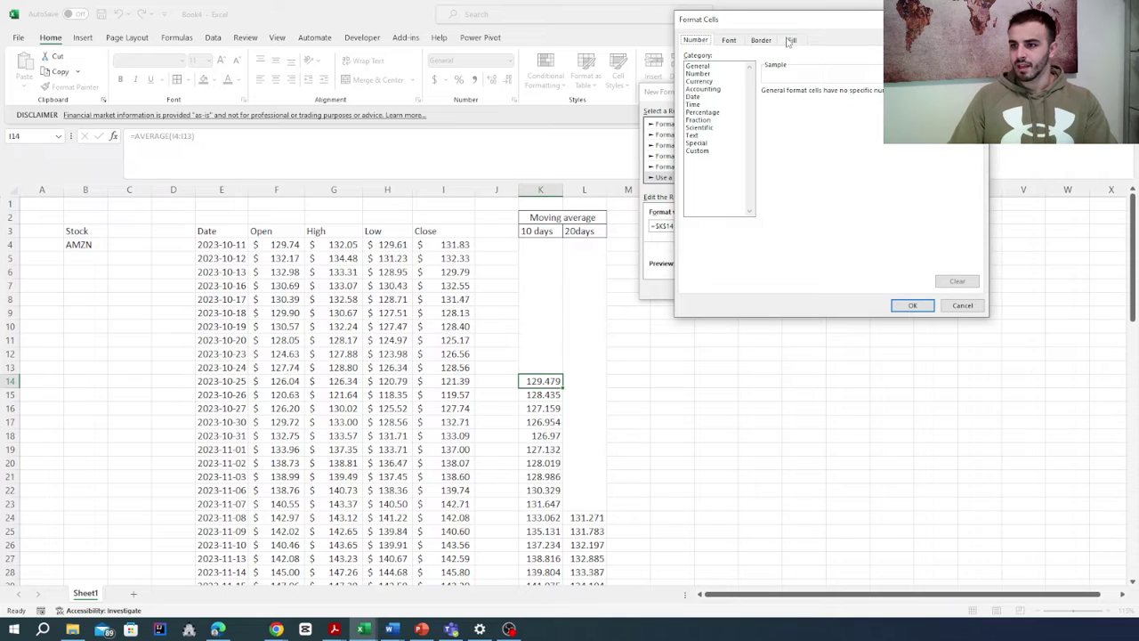
left_click(790, 41)
left_click(705, 156)
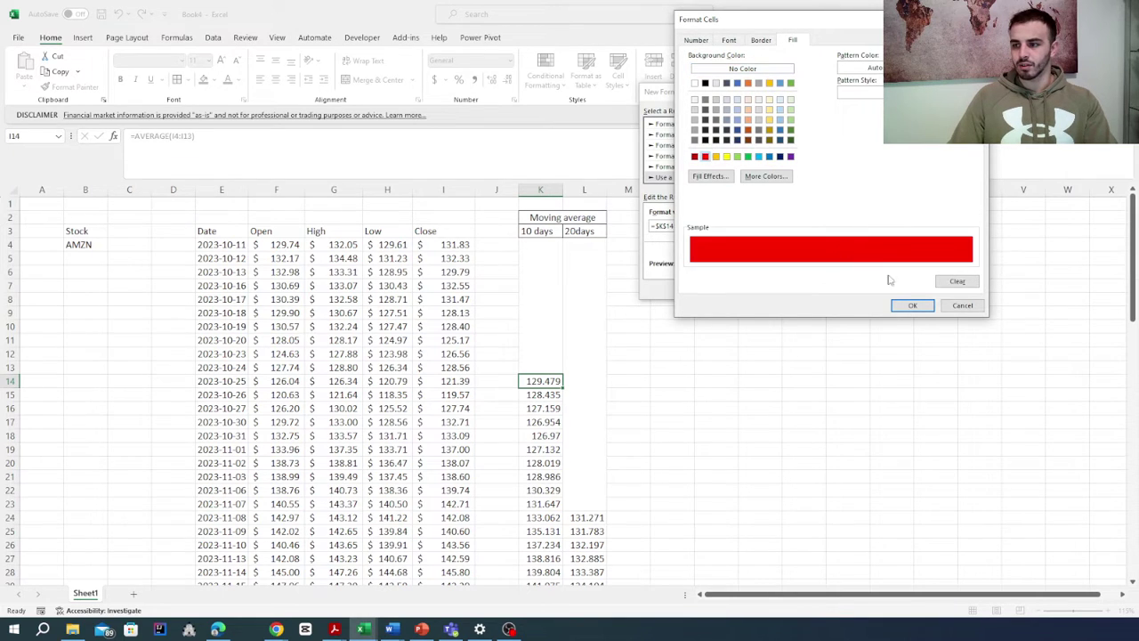
left_click(911, 305)
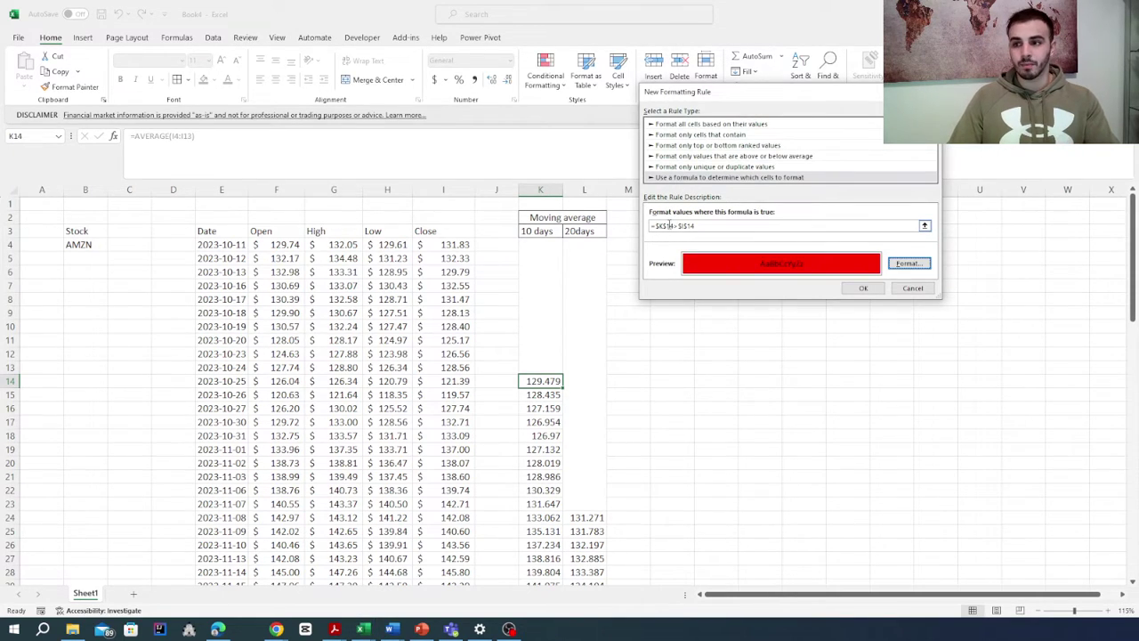
- Make the references in the red rule relative so it reads =K14>I14, and save the rule
left_click(660, 225)
key("BackSpace")
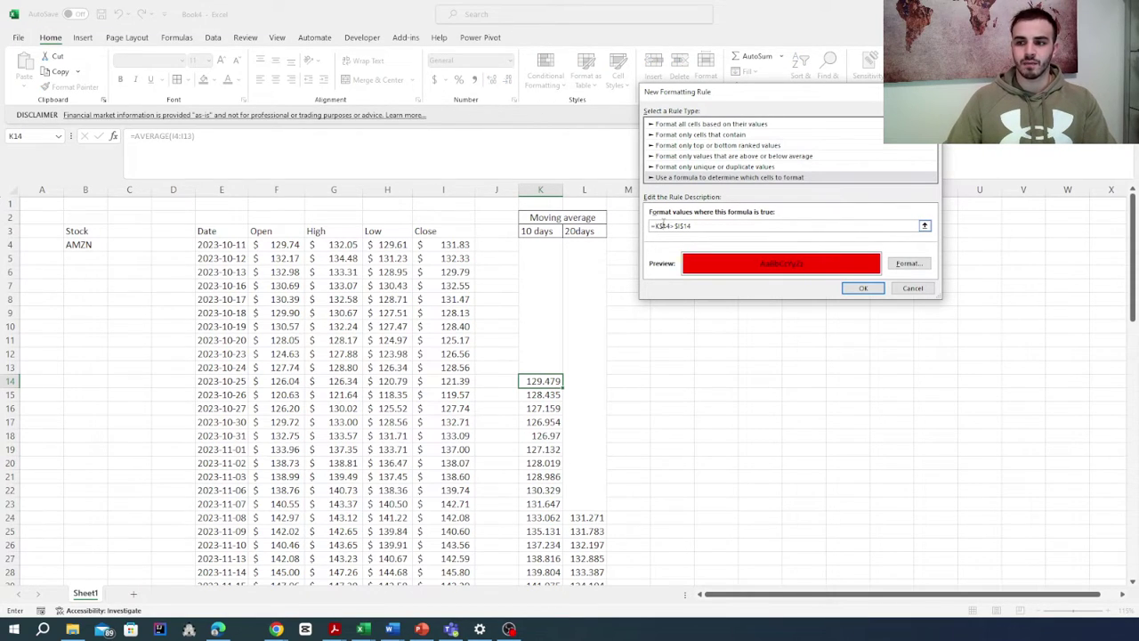
key("BackSpace")
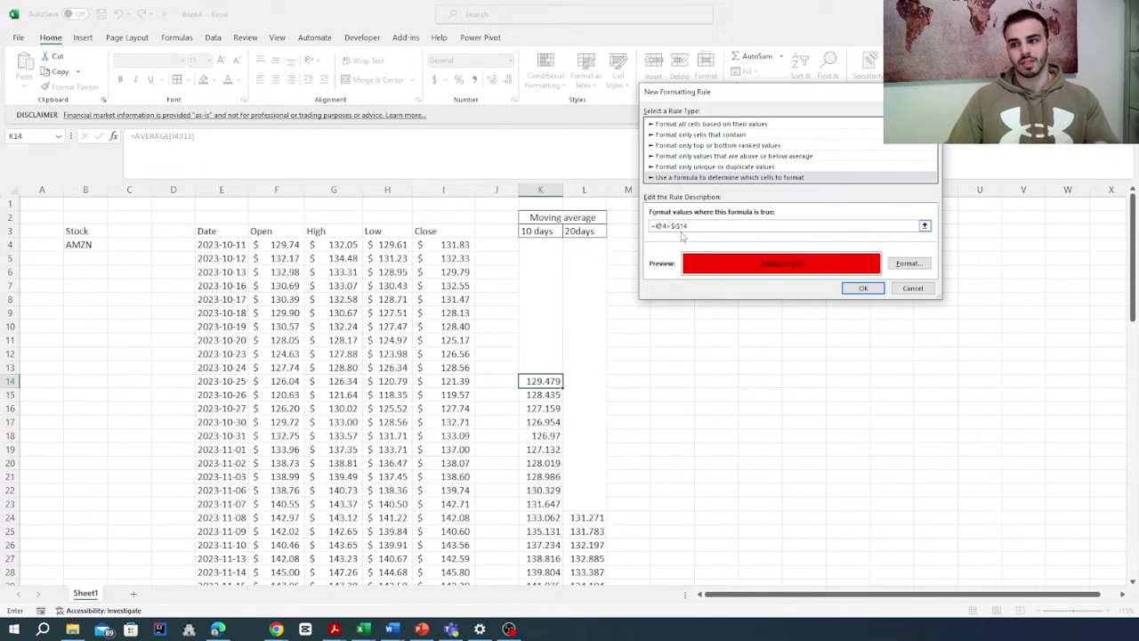
key("BackSpace")
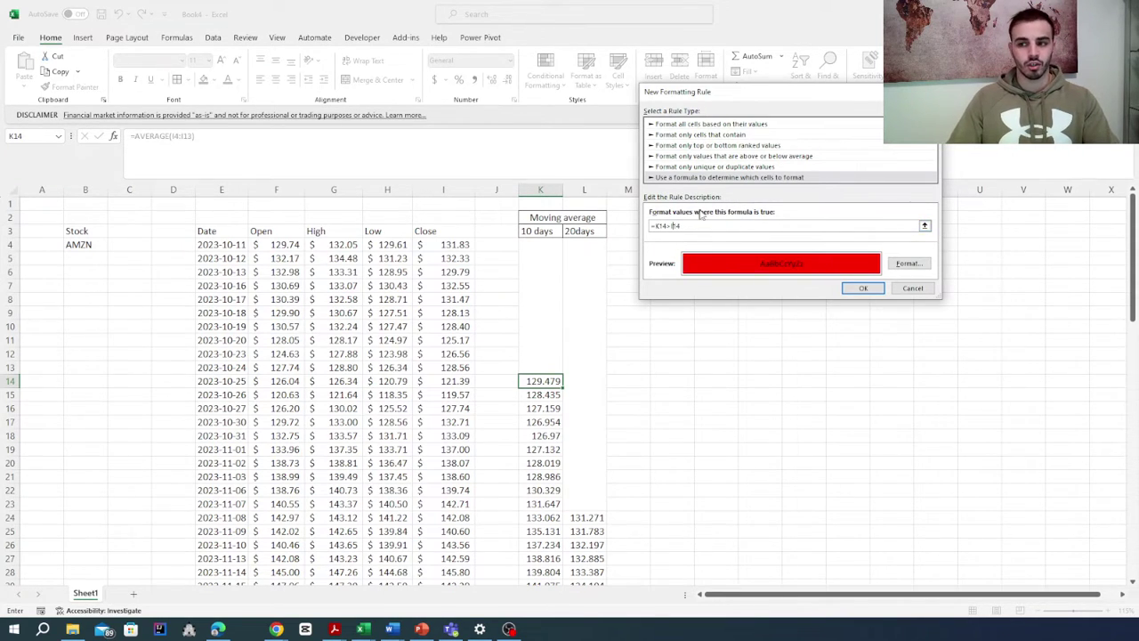
left_click(861, 289)
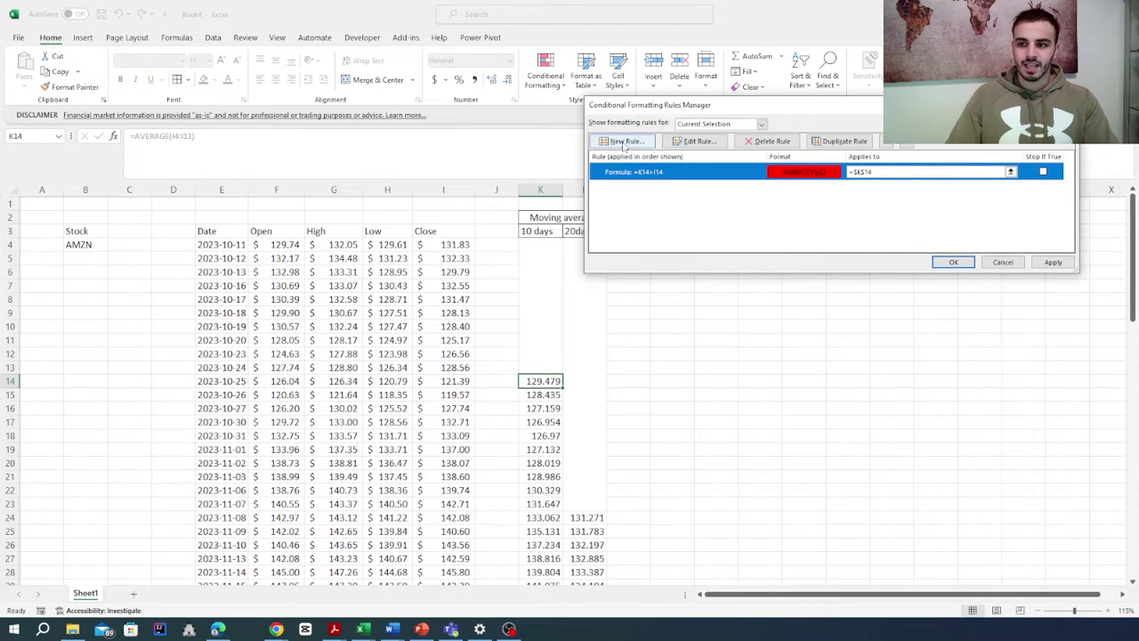
- Start a second formula-based rule for K14 with the condition =$K$14<$I$14
left_click(623, 143)
left_click(767, 159)
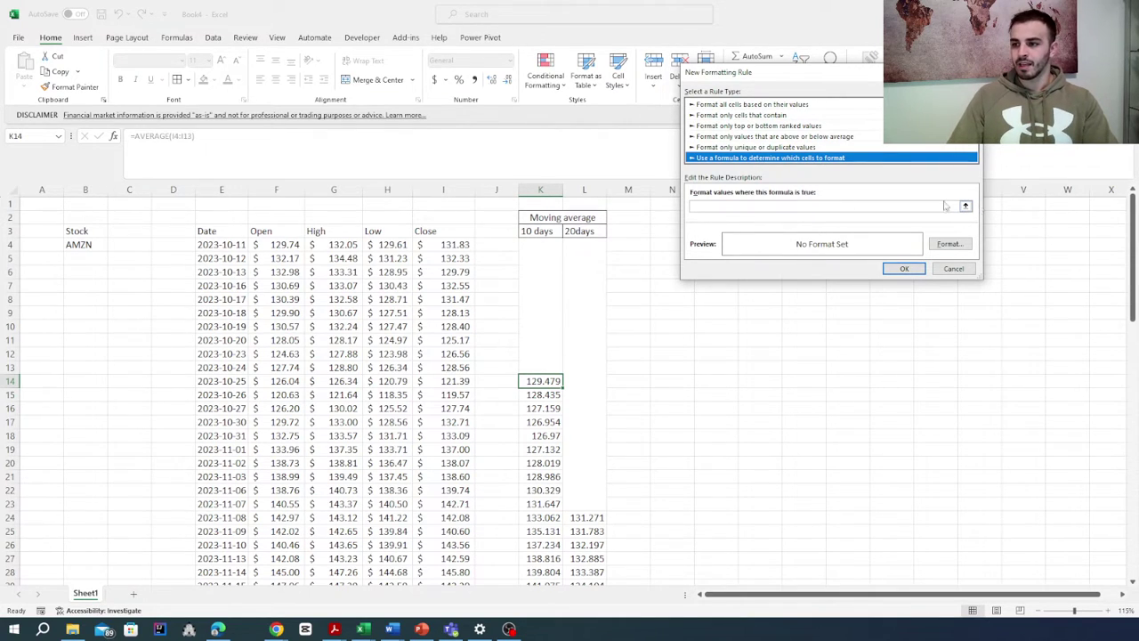
left_click(827, 206)
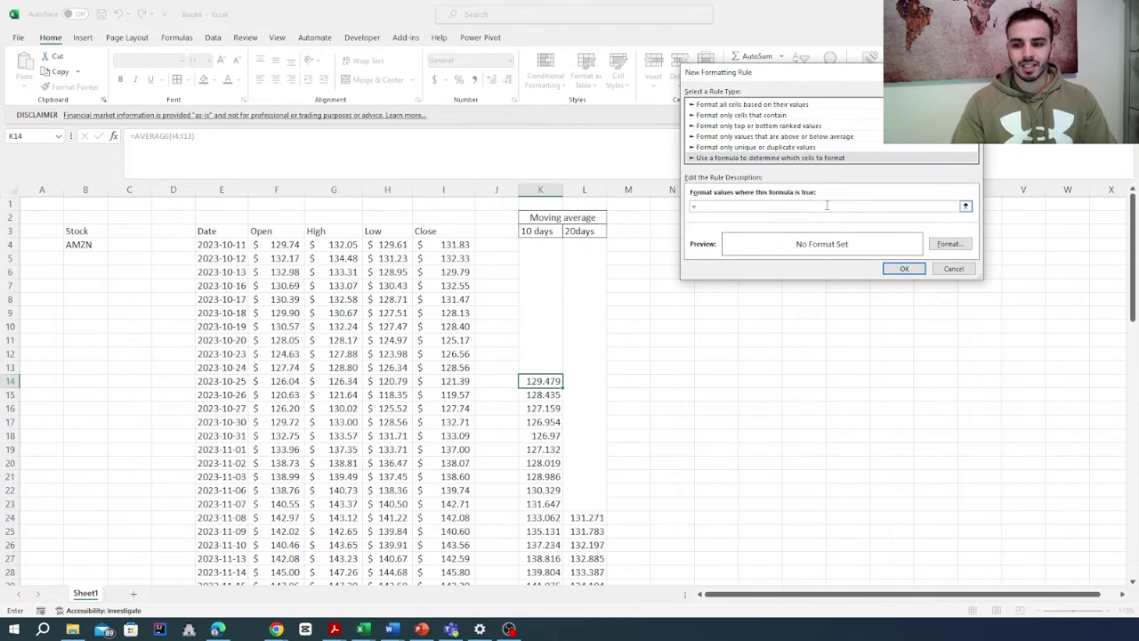
left_click(535, 381)
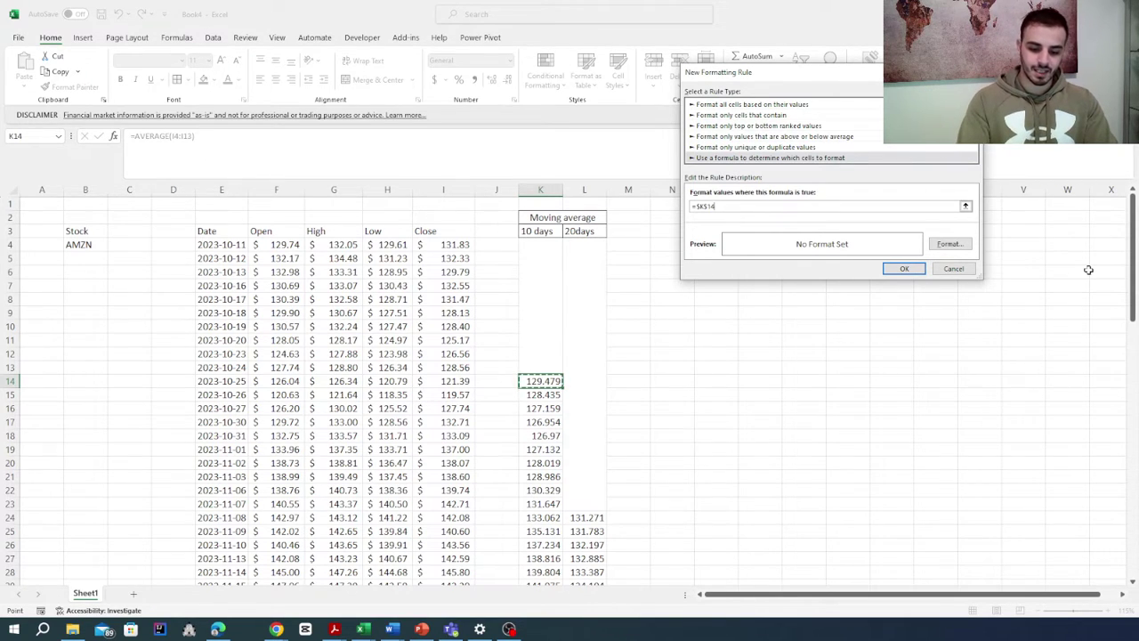
type("<")
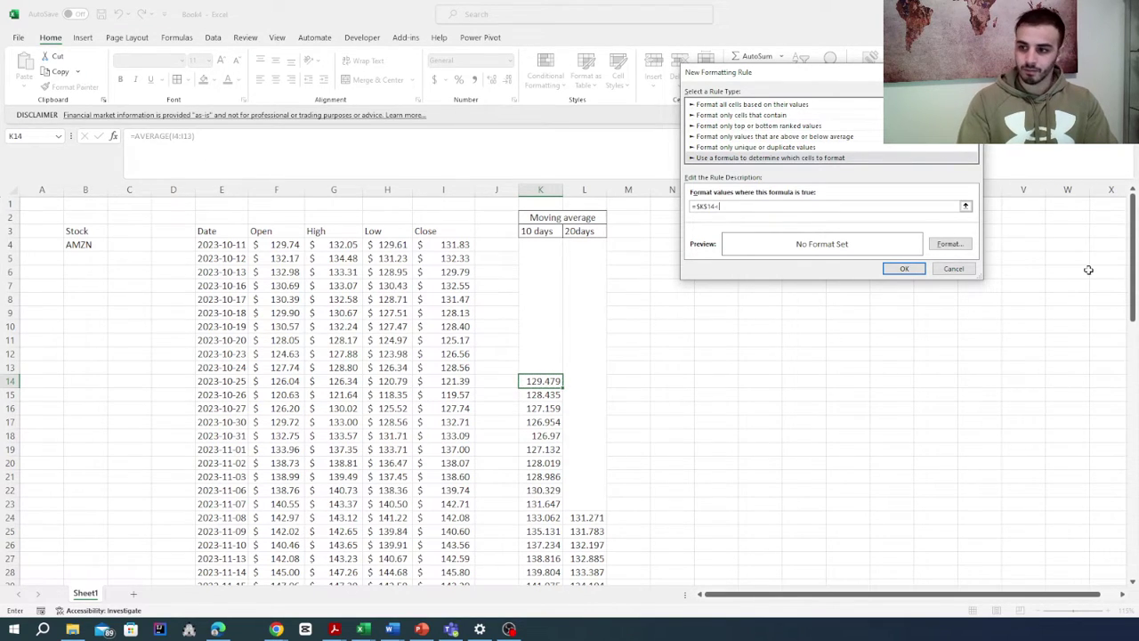
left_click(447, 381)
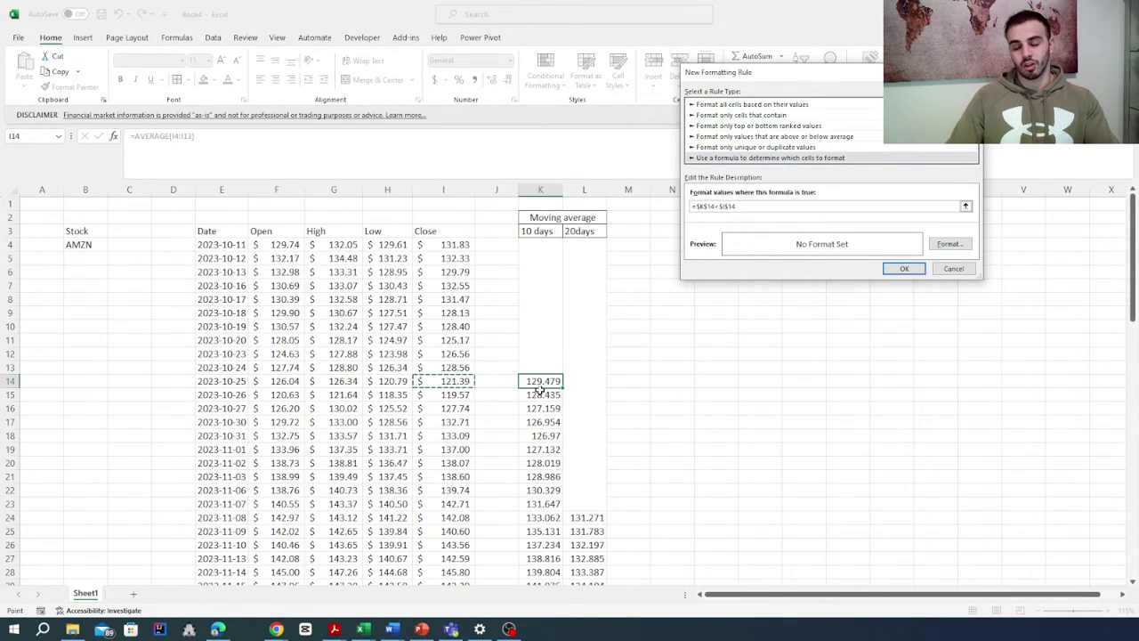
- Give the second rule a light green fill as its format
left_click(949, 243)
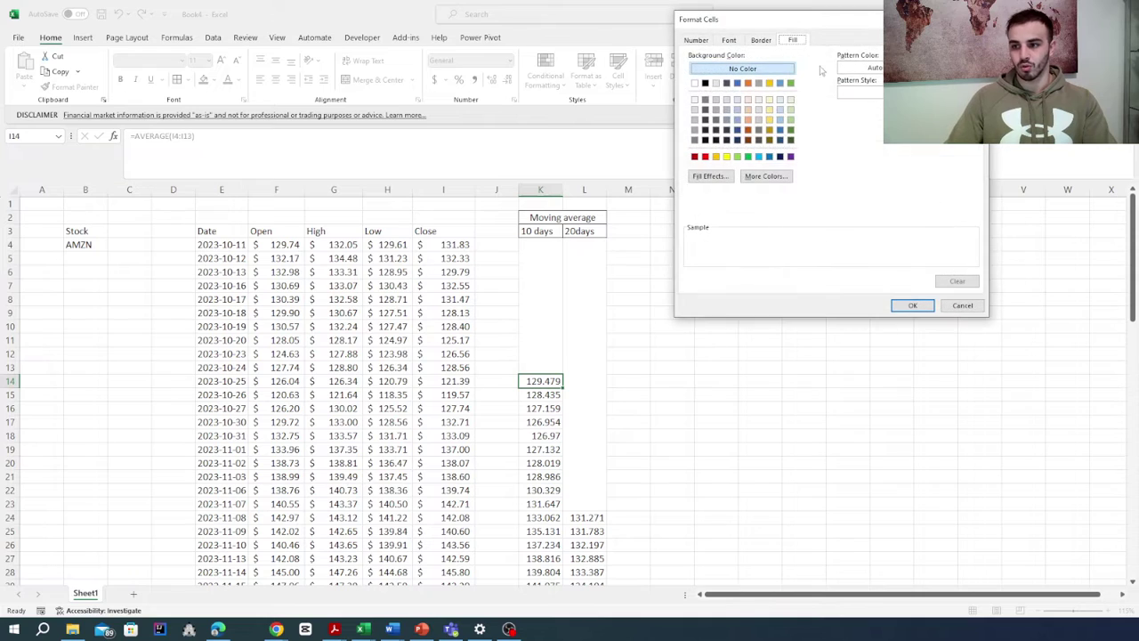
left_click(790, 119)
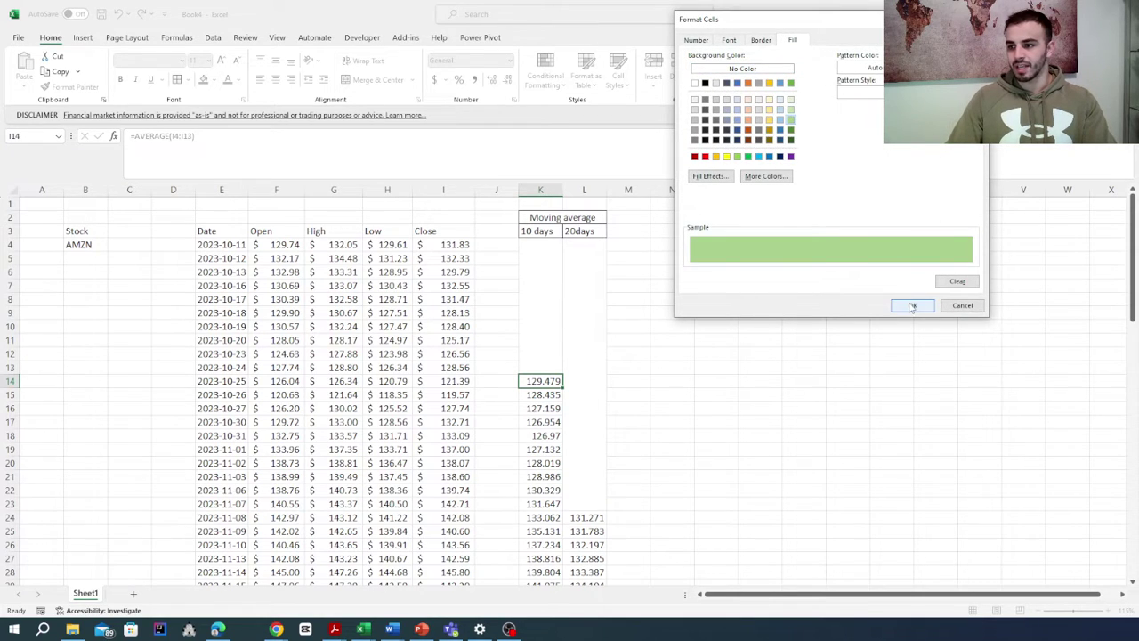
left_click(912, 305)
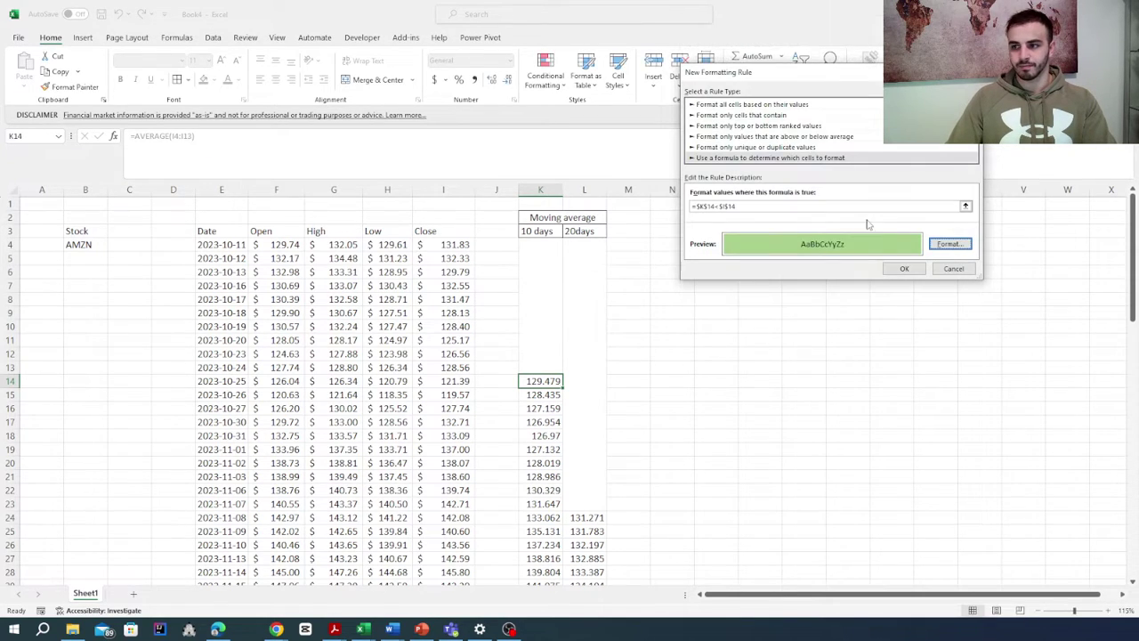
- Make the references in the green rule relative so it reads =K14<I14, and apply both rules to K14
left_click(703, 206)
key("F4")
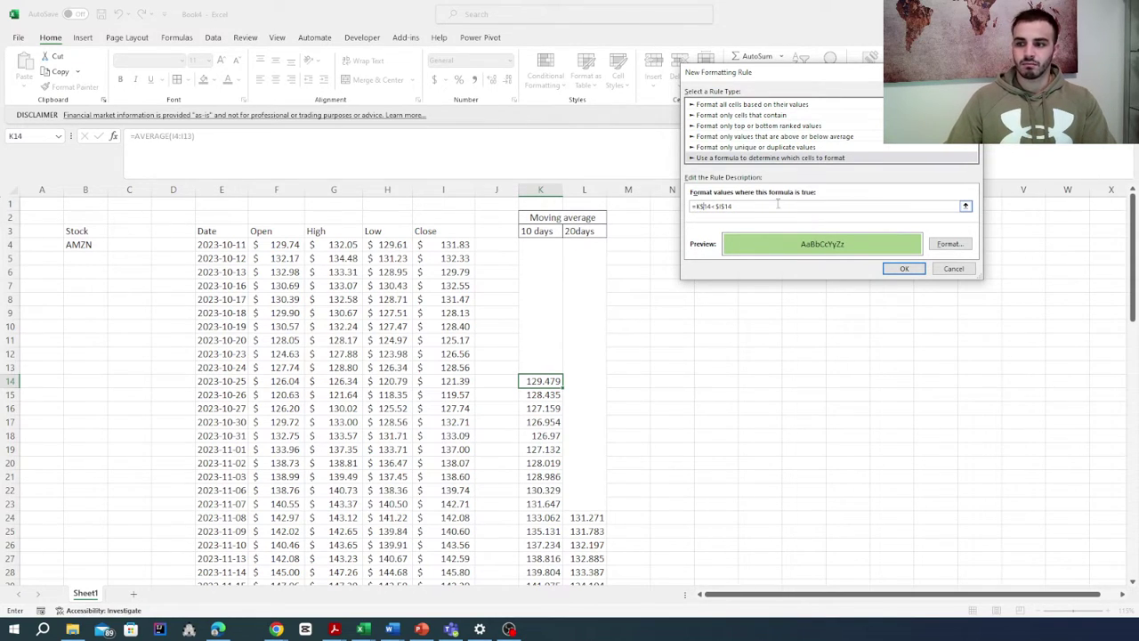
key("BackSpace")
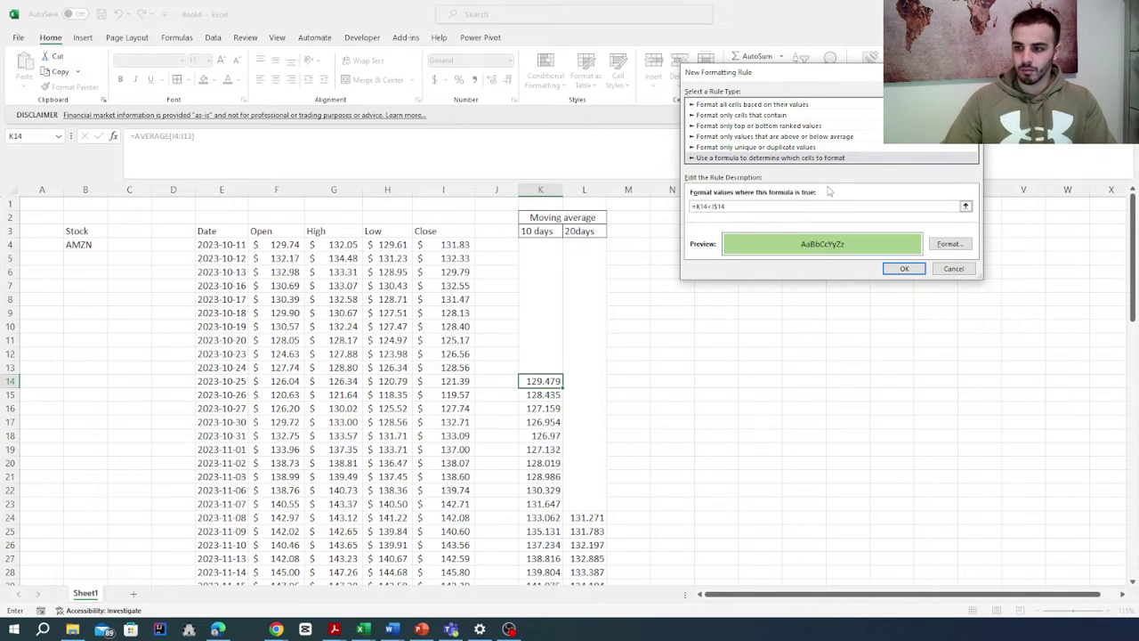
left_click(718, 206)
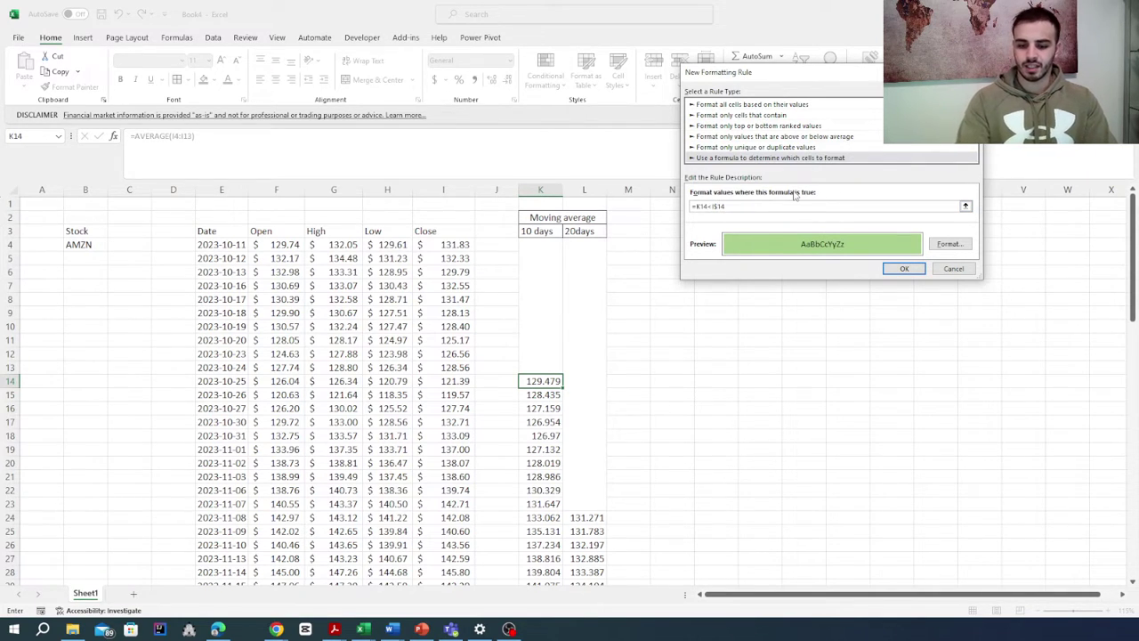
key("BackSpace")
left_click(903, 267)
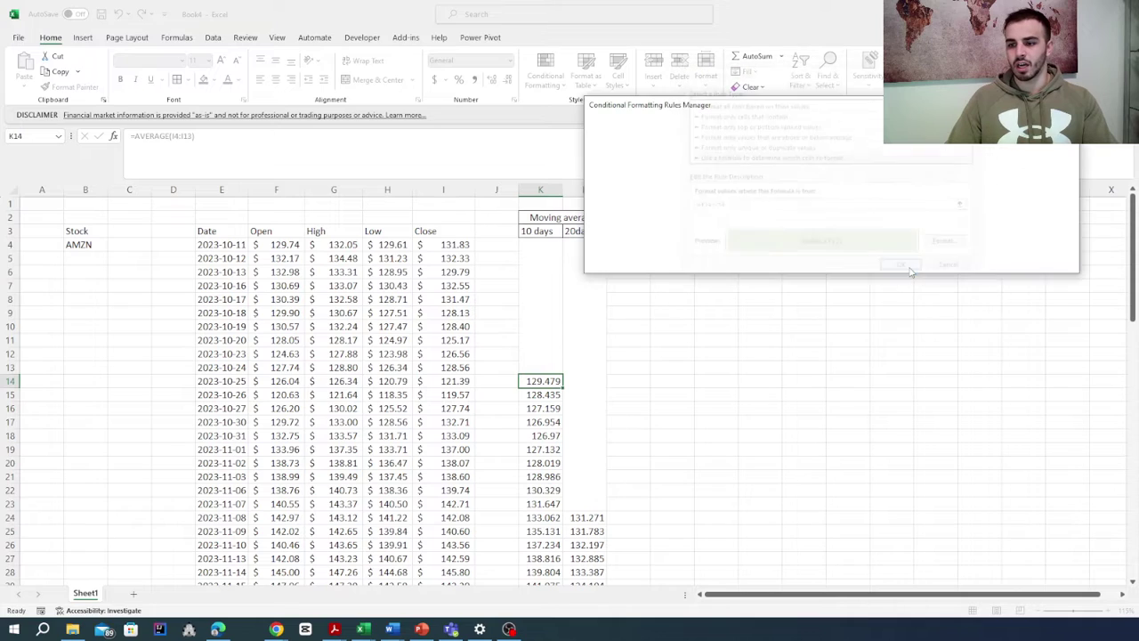
left_click(949, 262)
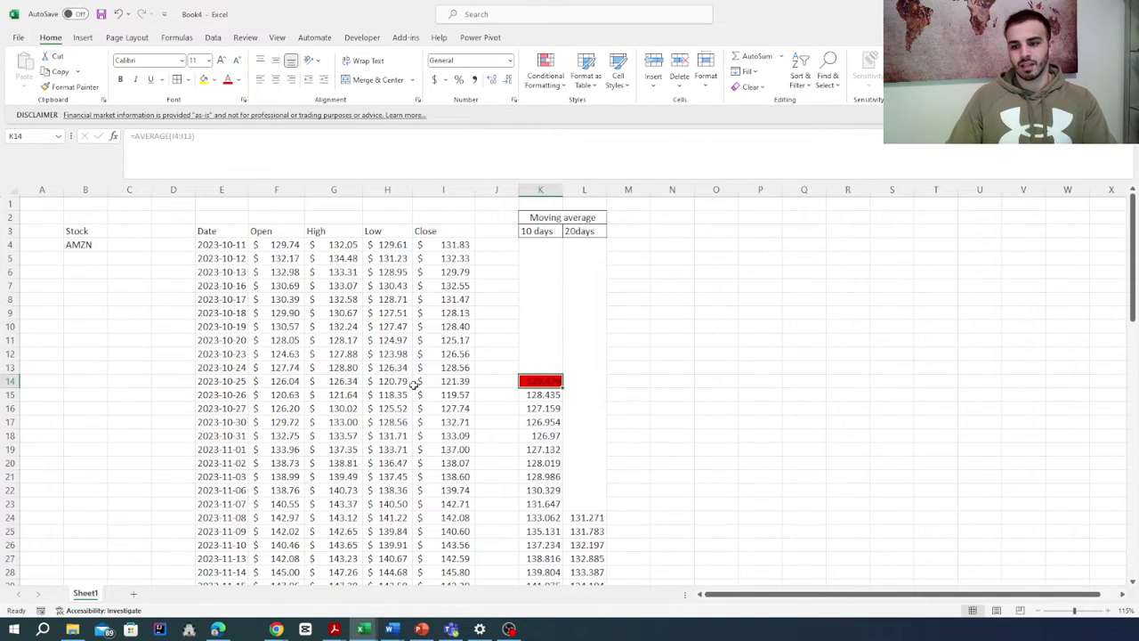
- Fill K14 with its conditional formatting down to K85, and return to K14
left_click(666, 397)
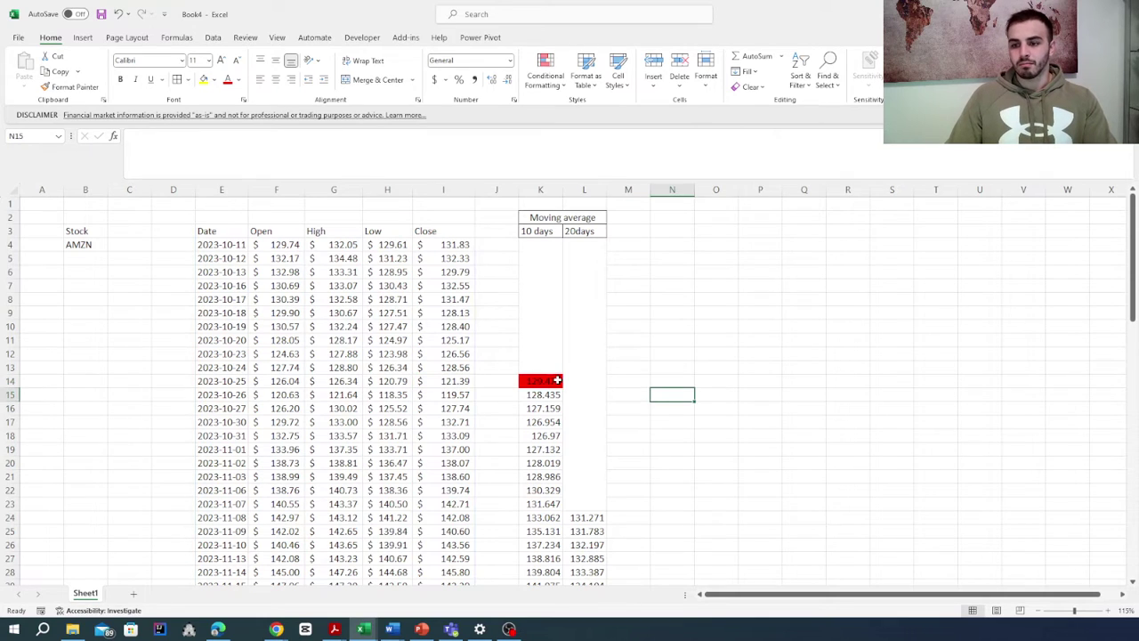
left_click(557, 381)
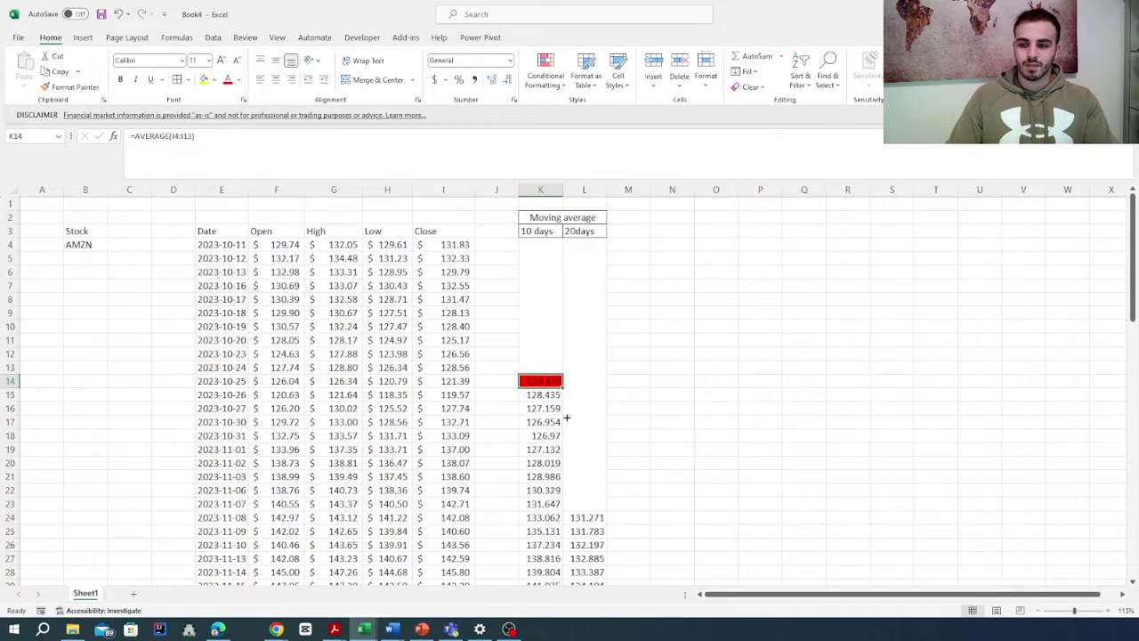
left_click_drag(566, 418, 558, 559)
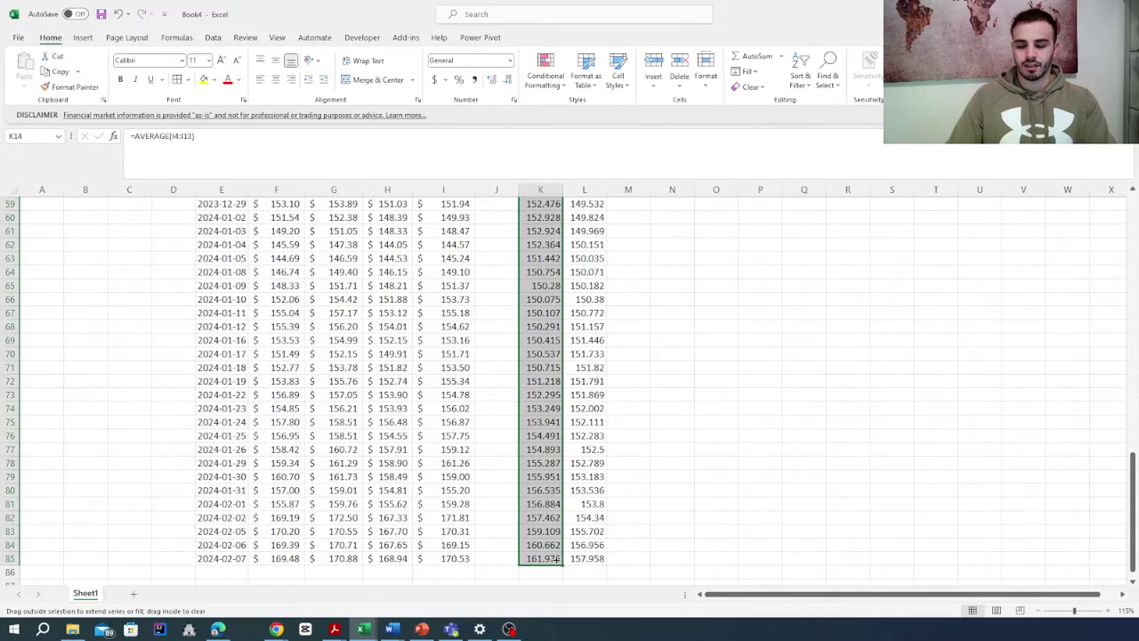
left_click(761, 340)
scroll(559, 358, "up", 20)
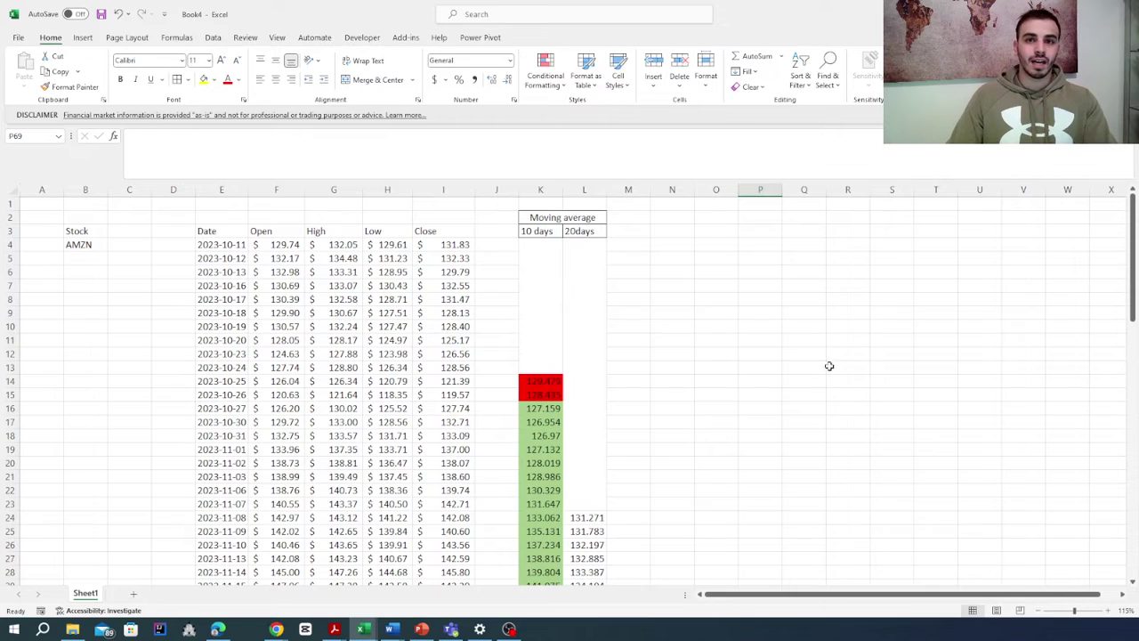
left_click(552, 381)
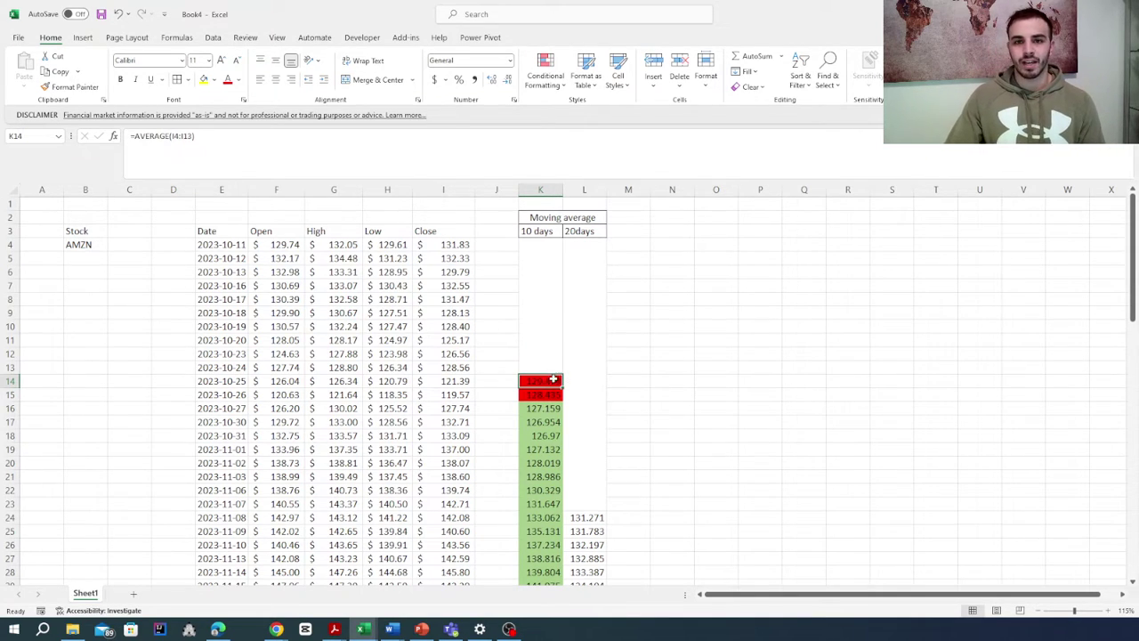
- Compare the colored 10-day averages in K14 and K16 with the closing prices in column I
left_click(455, 382)
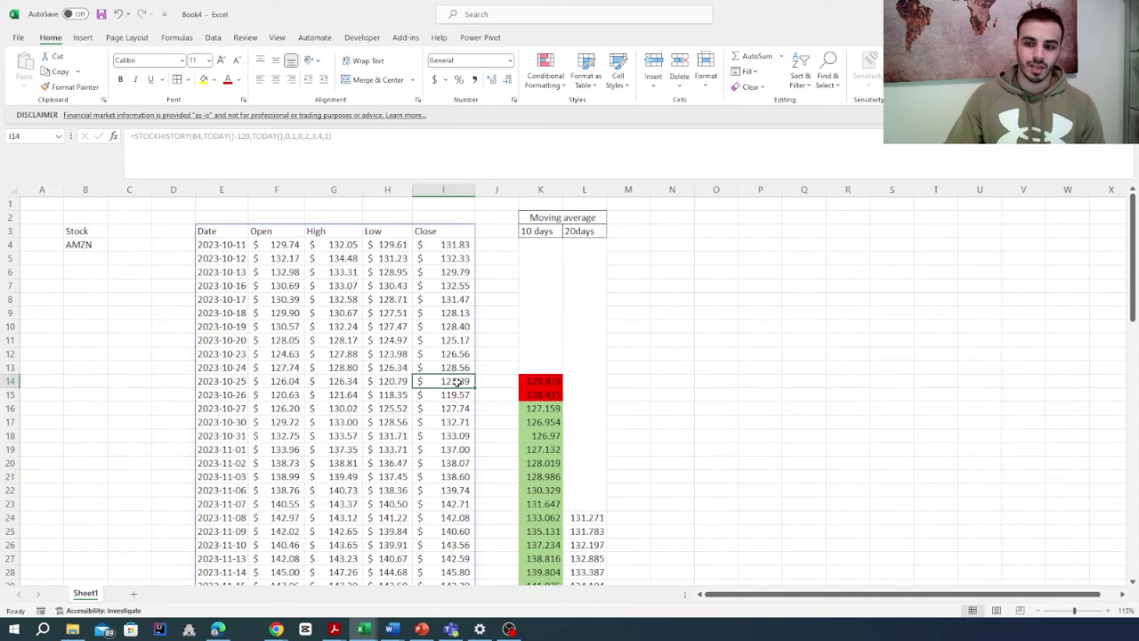
left_click(538, 377)
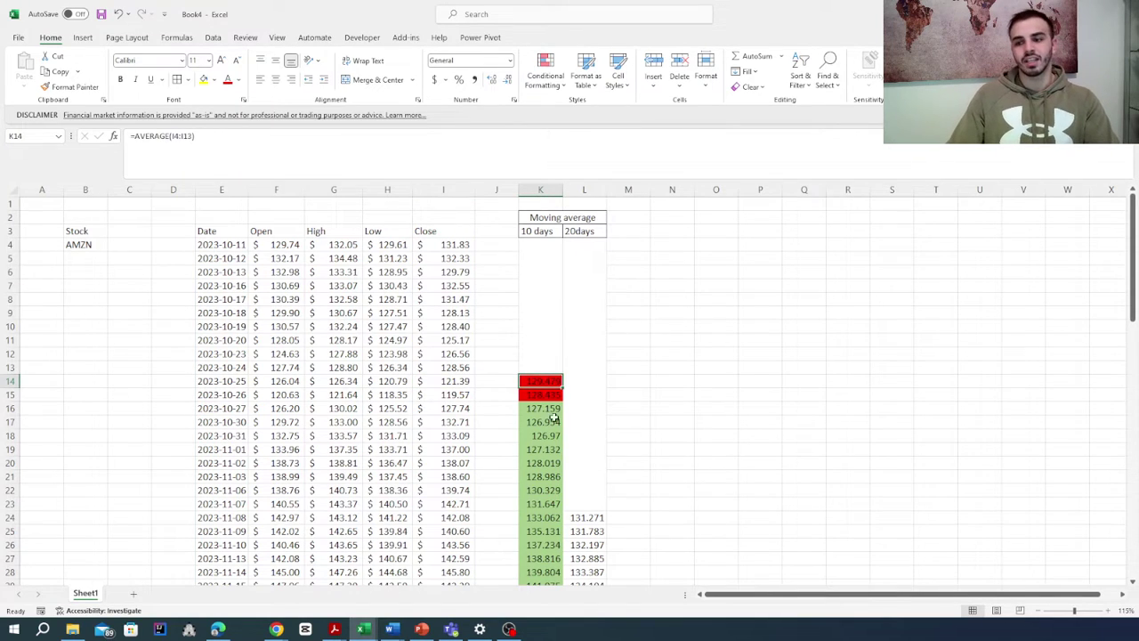
left_click(546, 408)
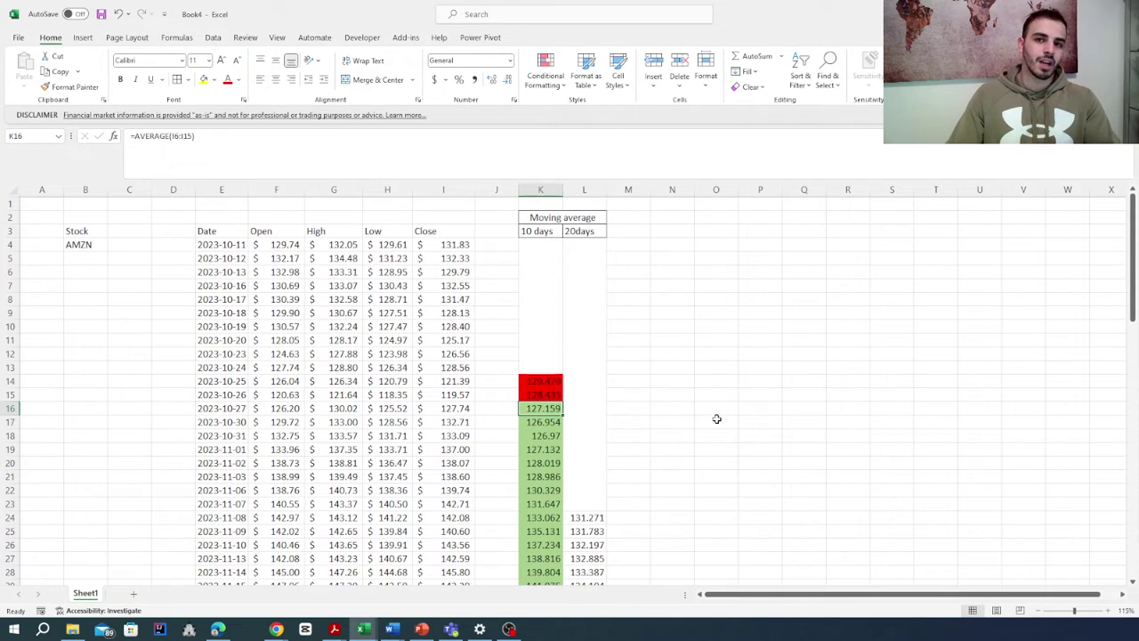
scroll(587, 253, "down", 3)
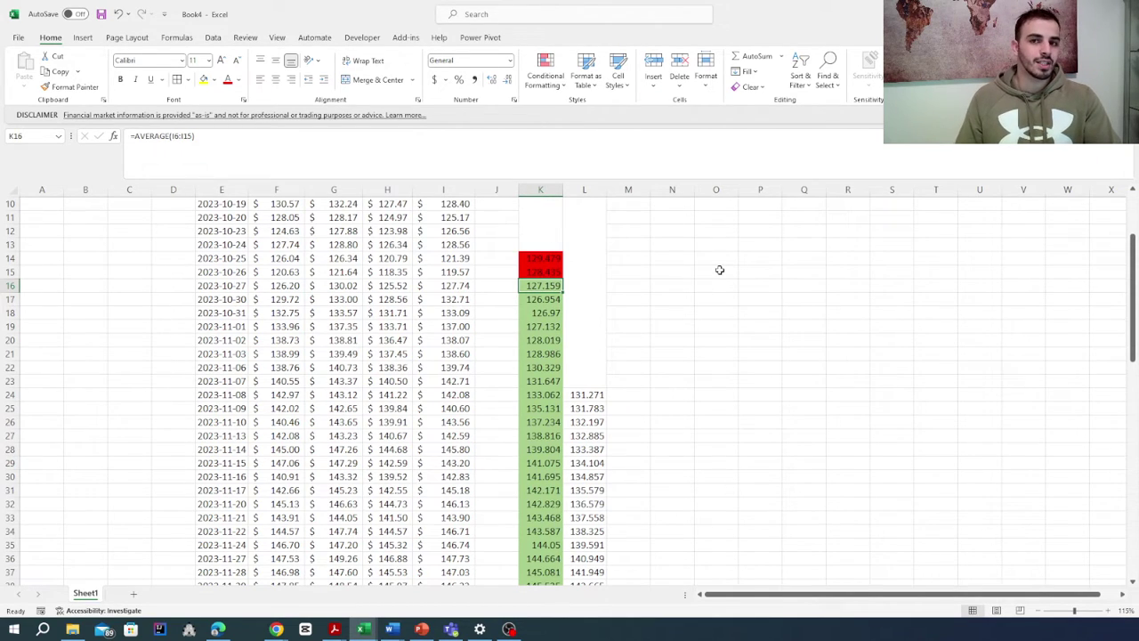
left_click(540, 257)
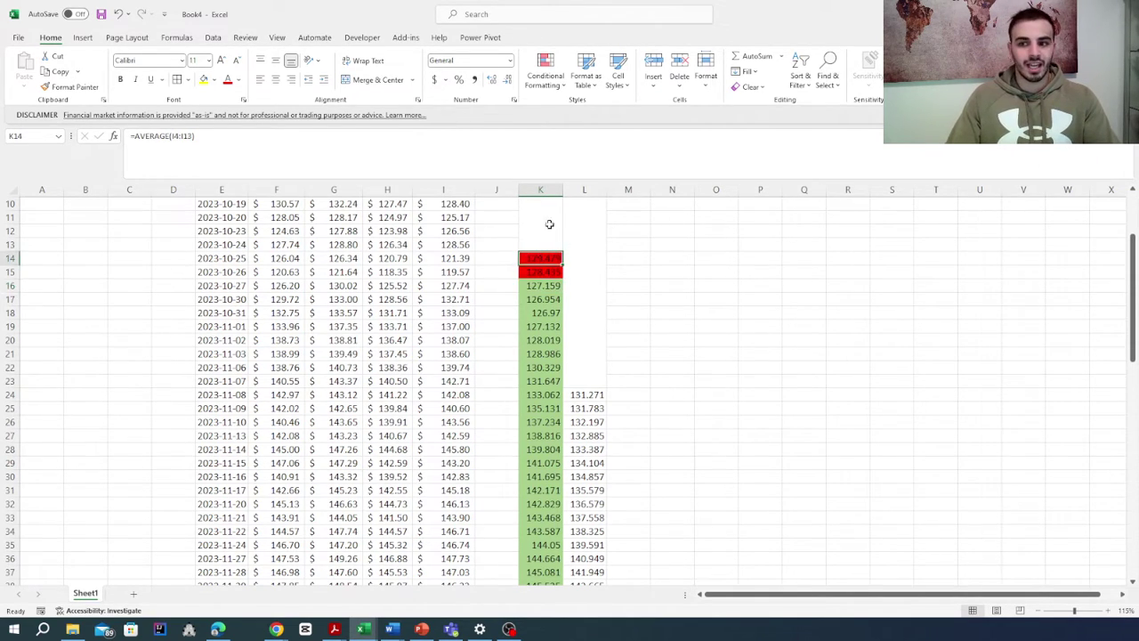
left_click(531, 283)
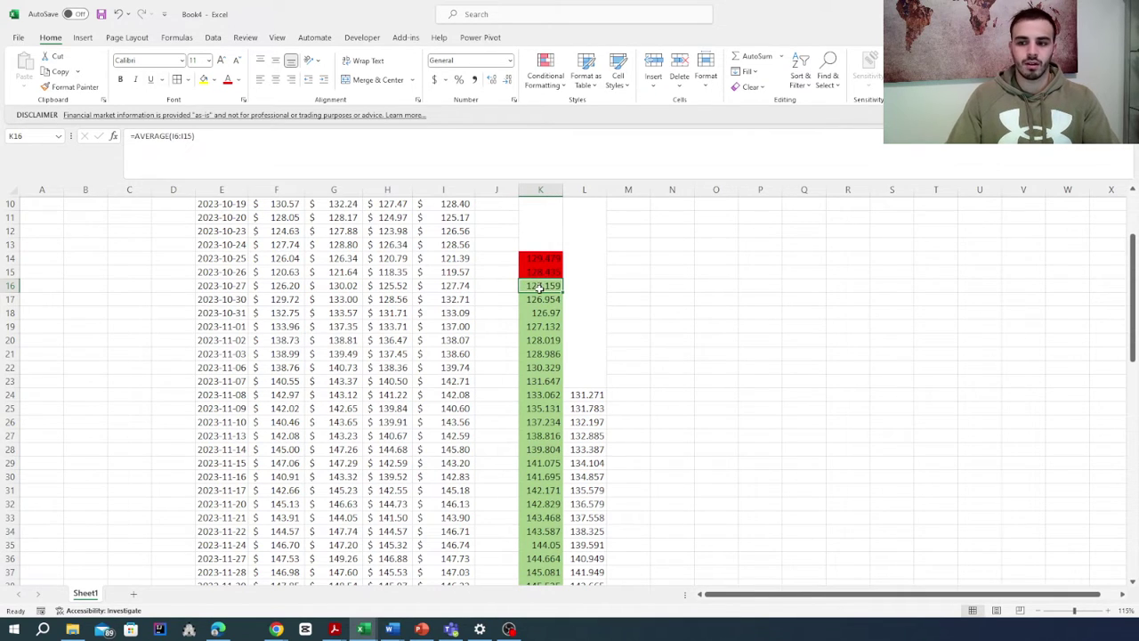
- Examine the red and green changes in the 10-day averages from K41 to K58
scroll(552, 445, "down", 5)
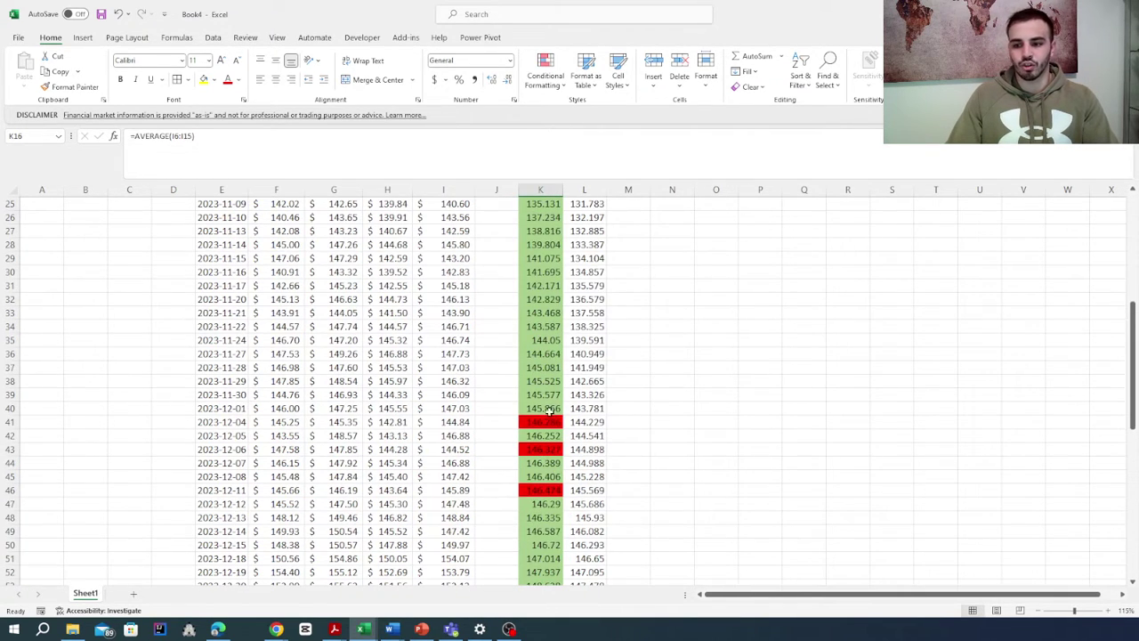
left_click(546, 420)
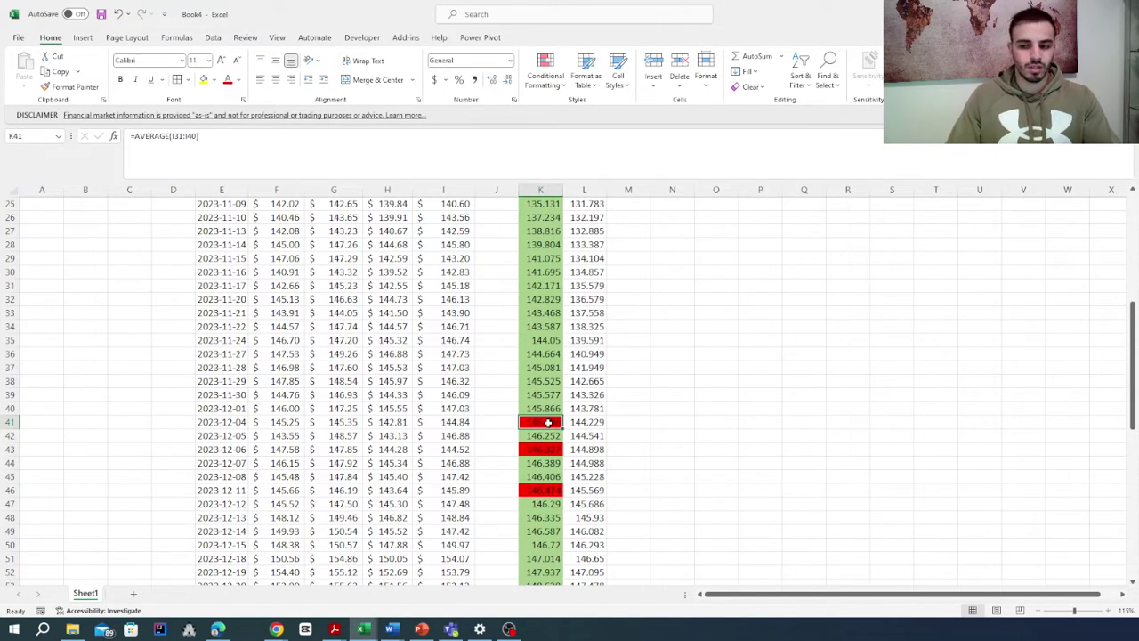
left_click(525, 436)
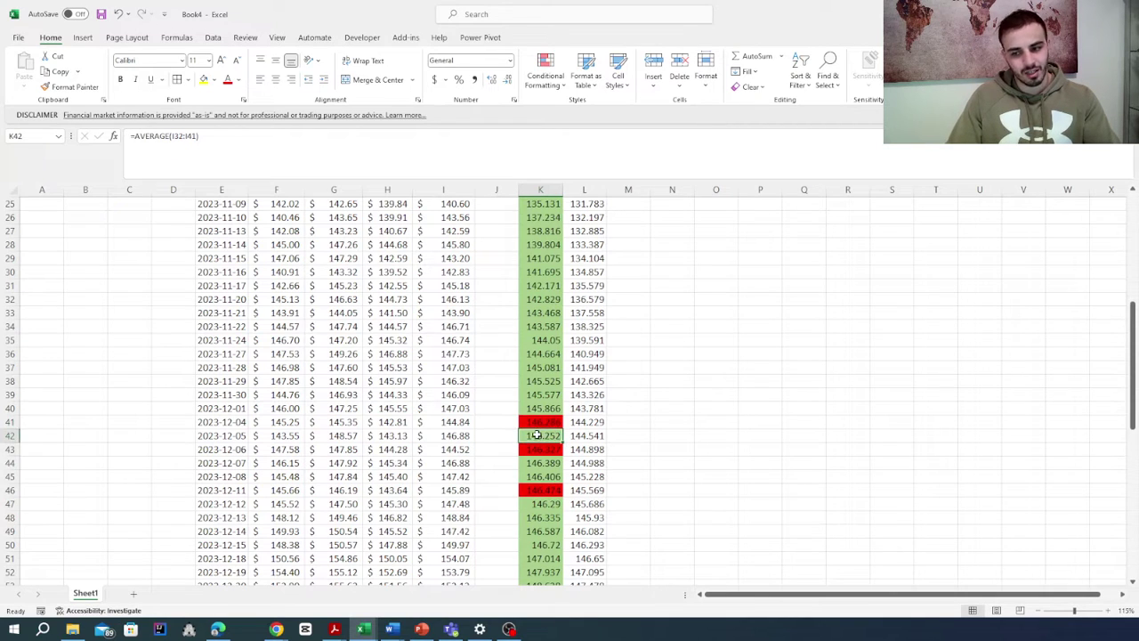
left_click(534, 459)
scroll(534, 459, "down", 5)
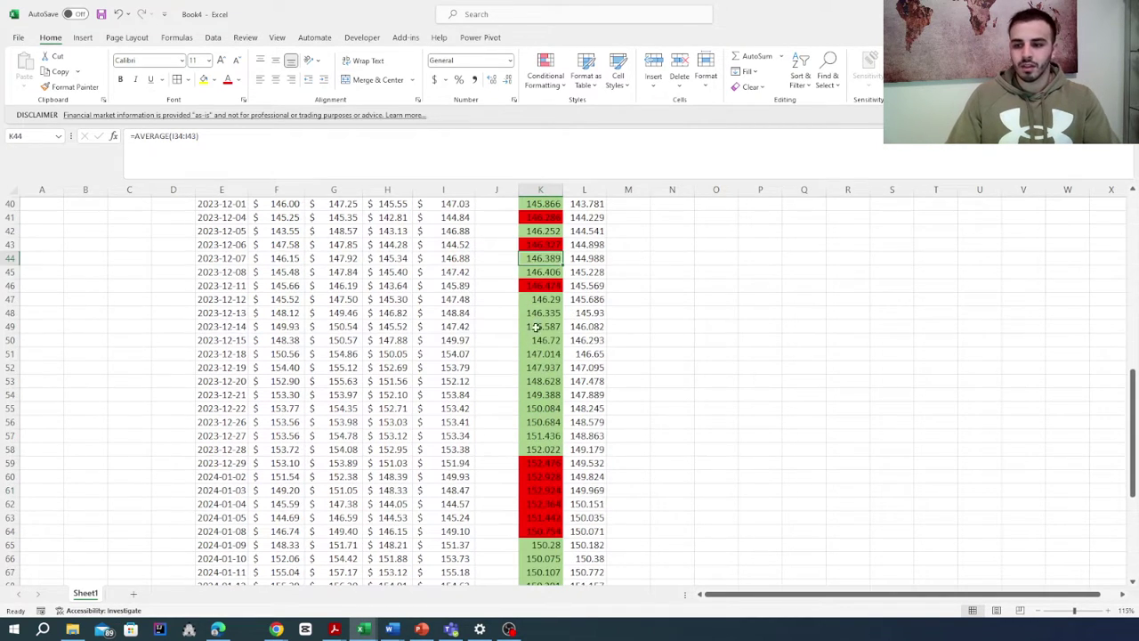
left_click_drag(534, 299, 536, 353)
left_click_drag(537, 416, 542, 449)
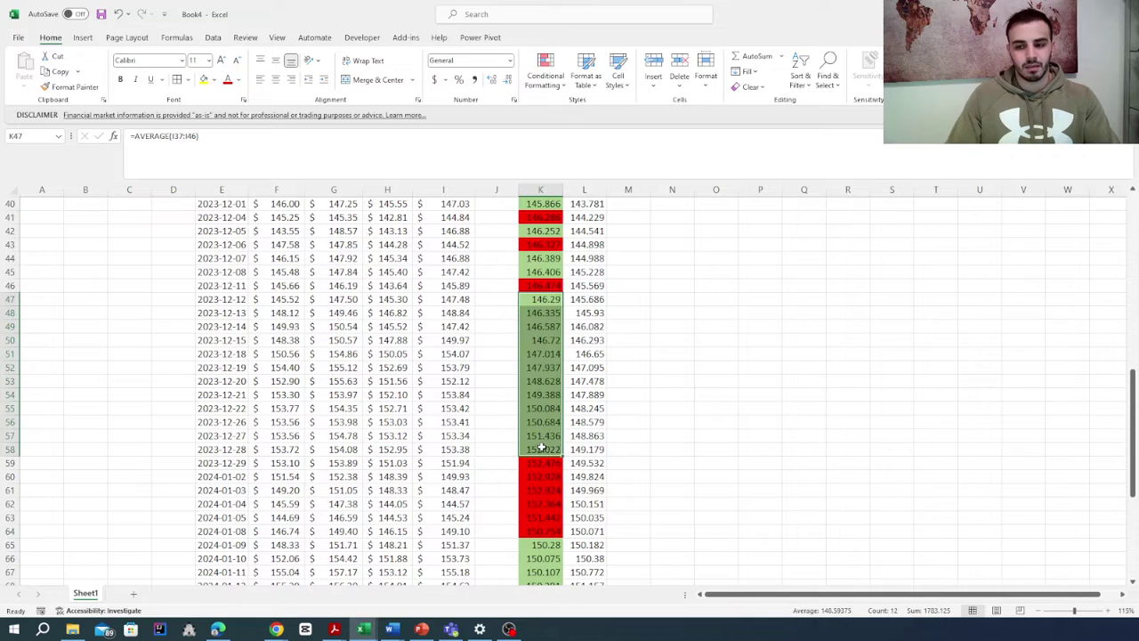
- Review the remaining 10-day average colors down to row 85, and check the start of the 20-day column
left_click(835, 368)
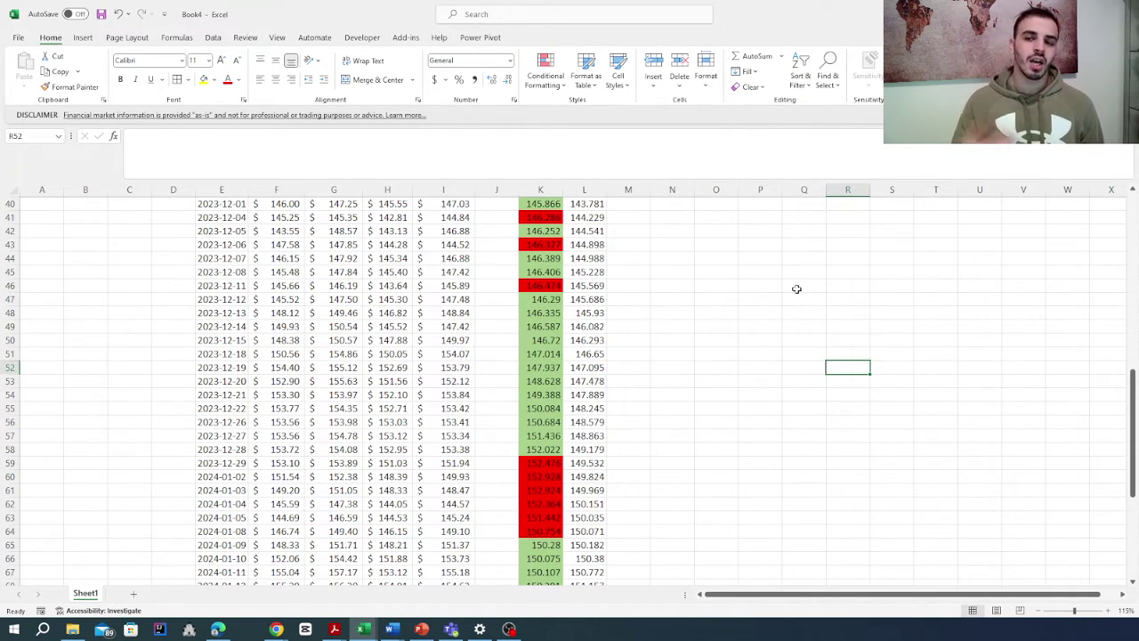
scroll(653, 356, "down", 6)
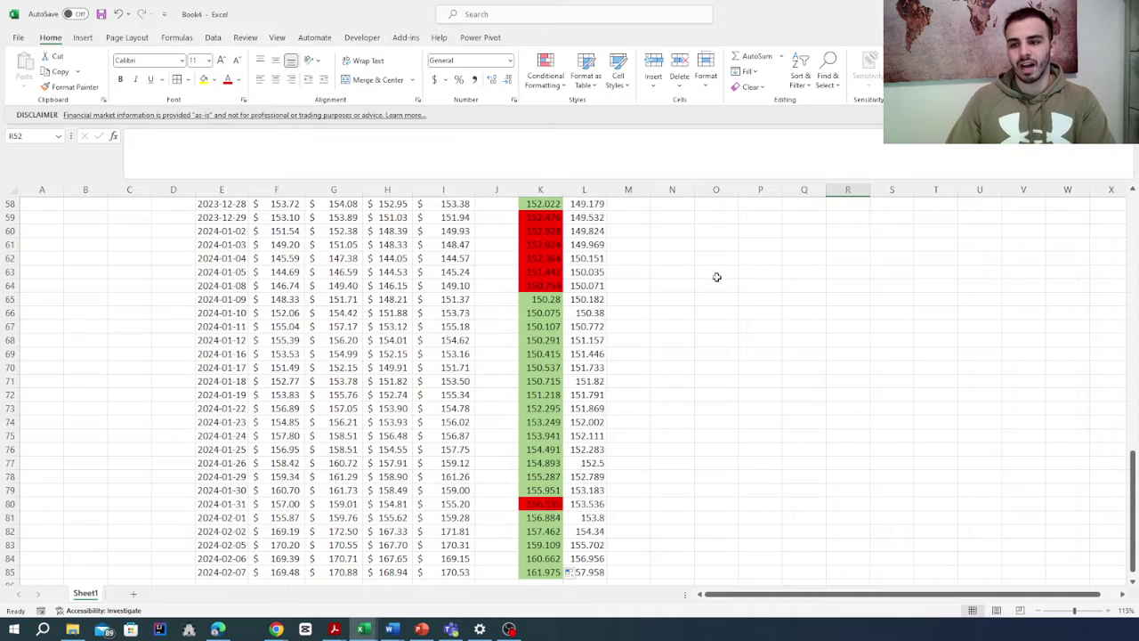
scroll(712, 249, "up", 1)
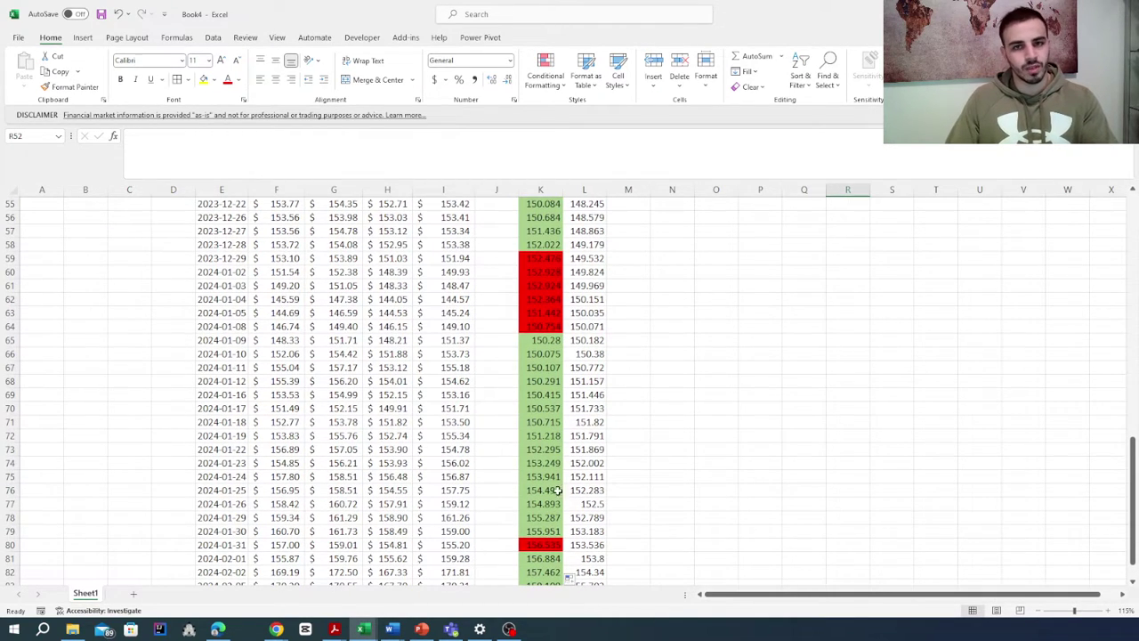
scroll(924, 336, "up", 17)
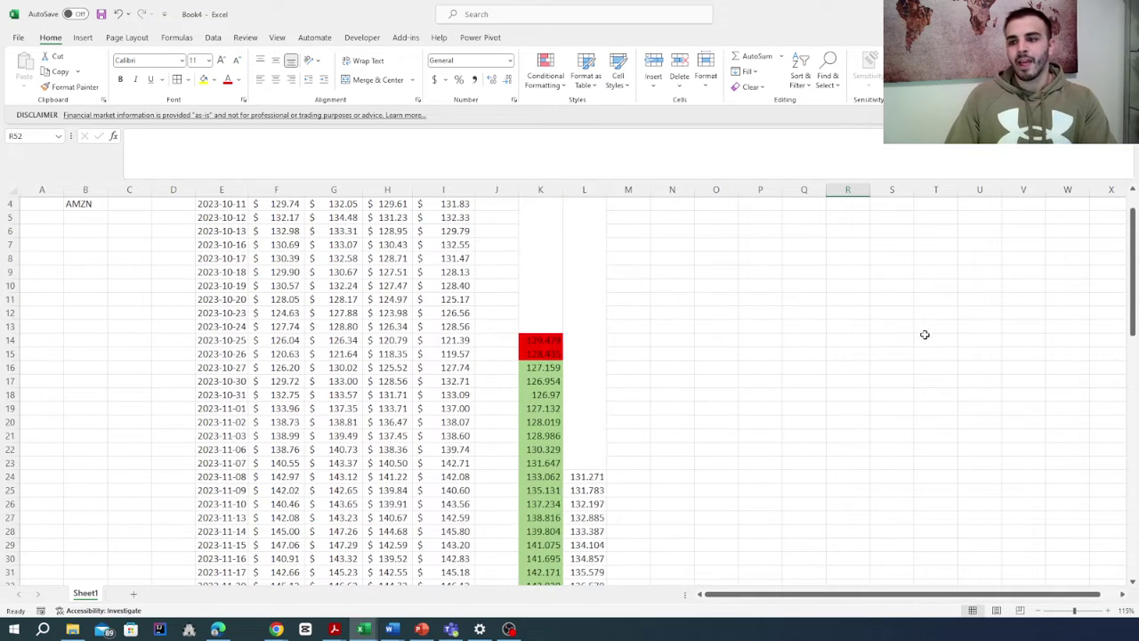
scroll(679, 358, "up", 1)
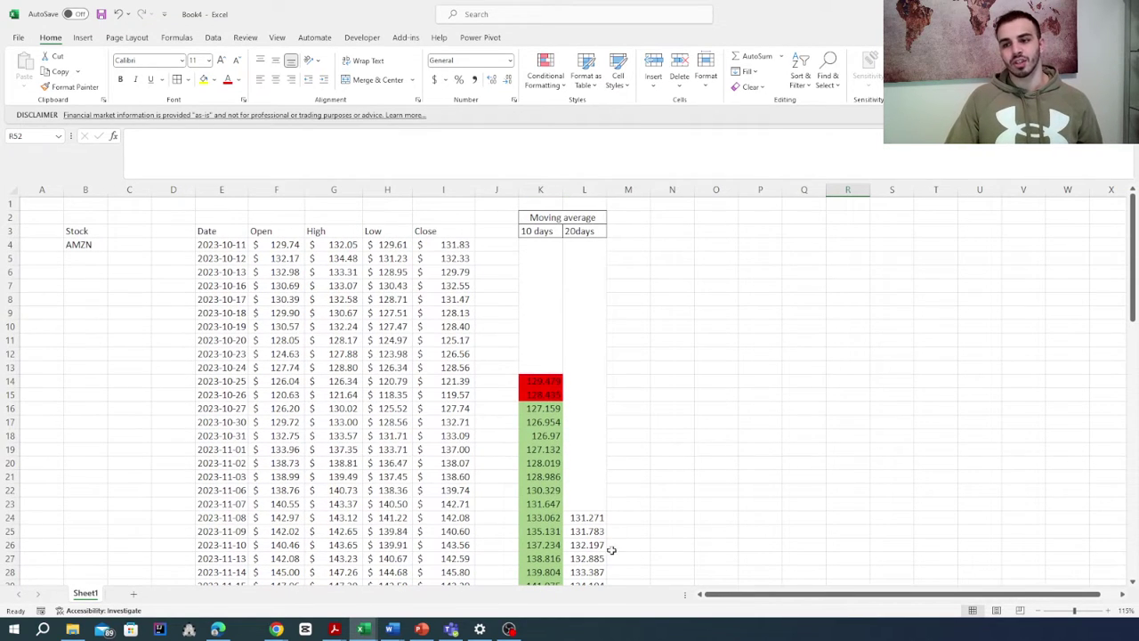
scroll(578, 521, "down", 2)
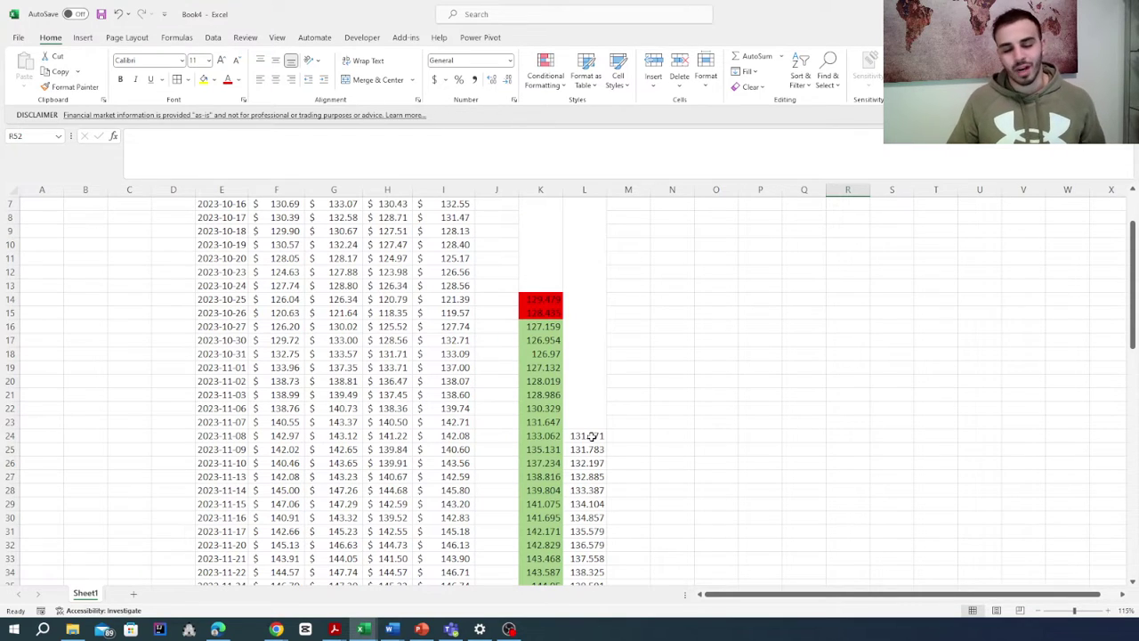
scroll(767, 414, "up", 2)
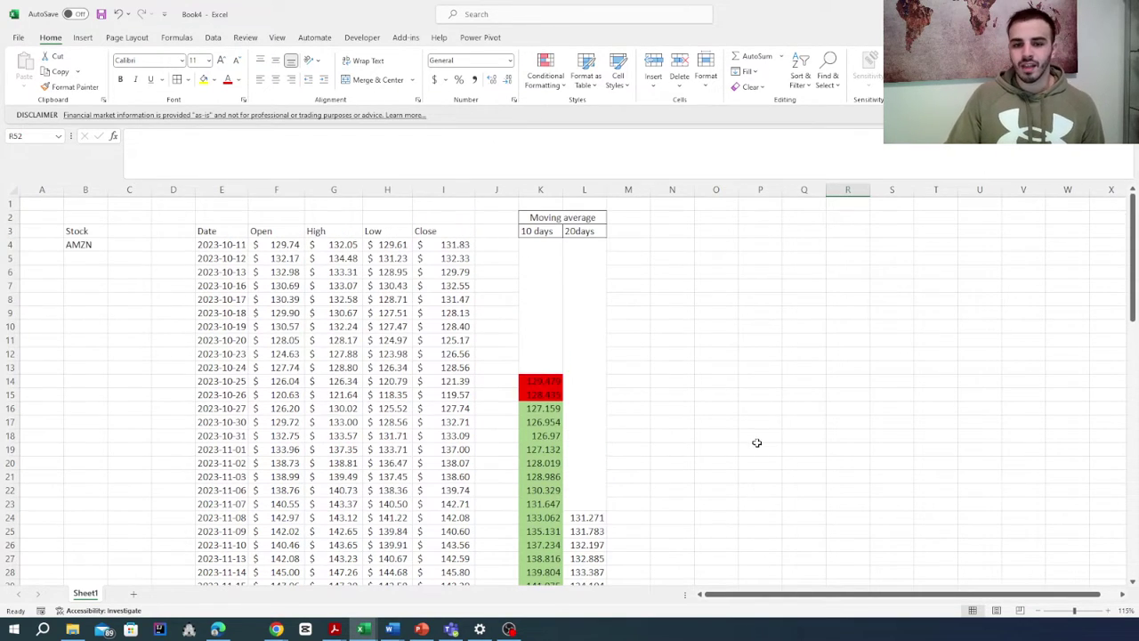
- Change the stock ticker in B4 to AAPL
left_click(73, 247)
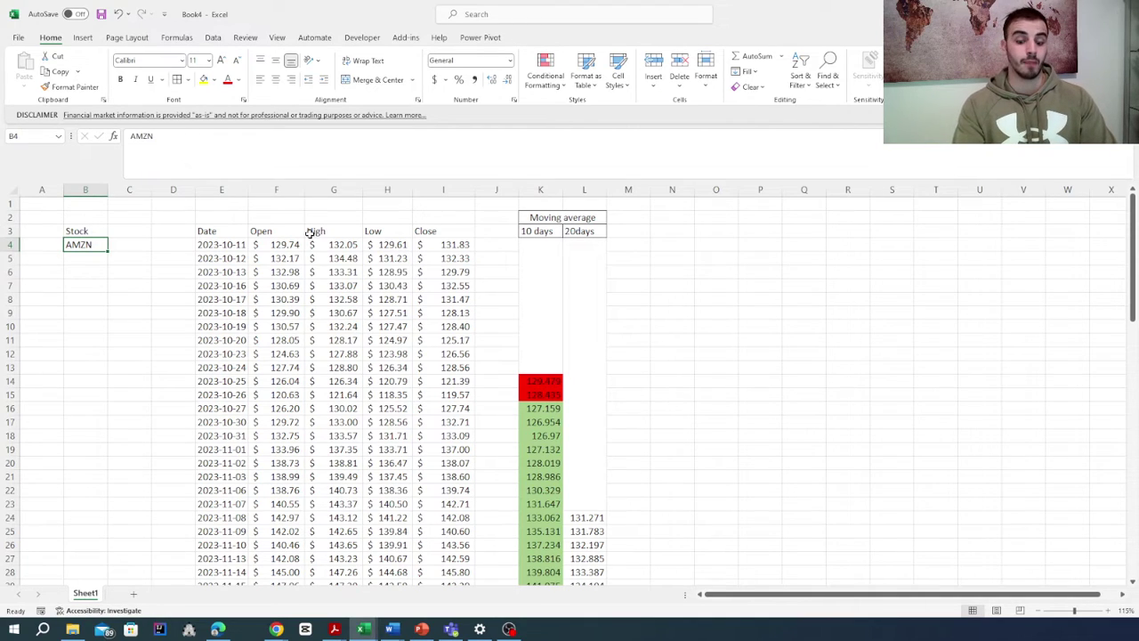
type("AAPL")
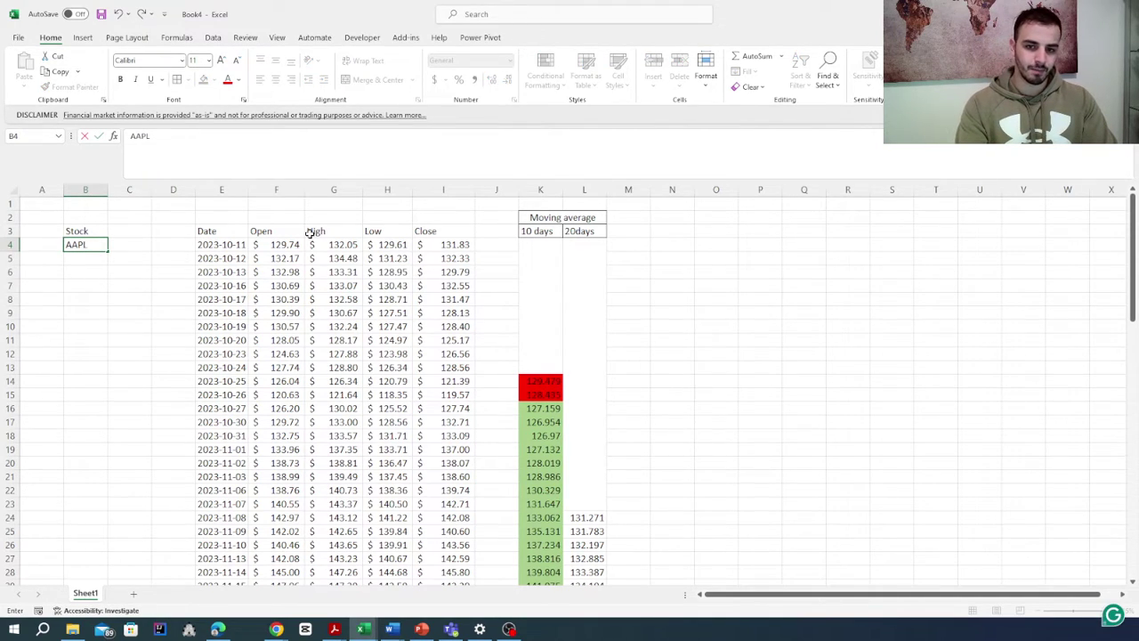
key("Escape")
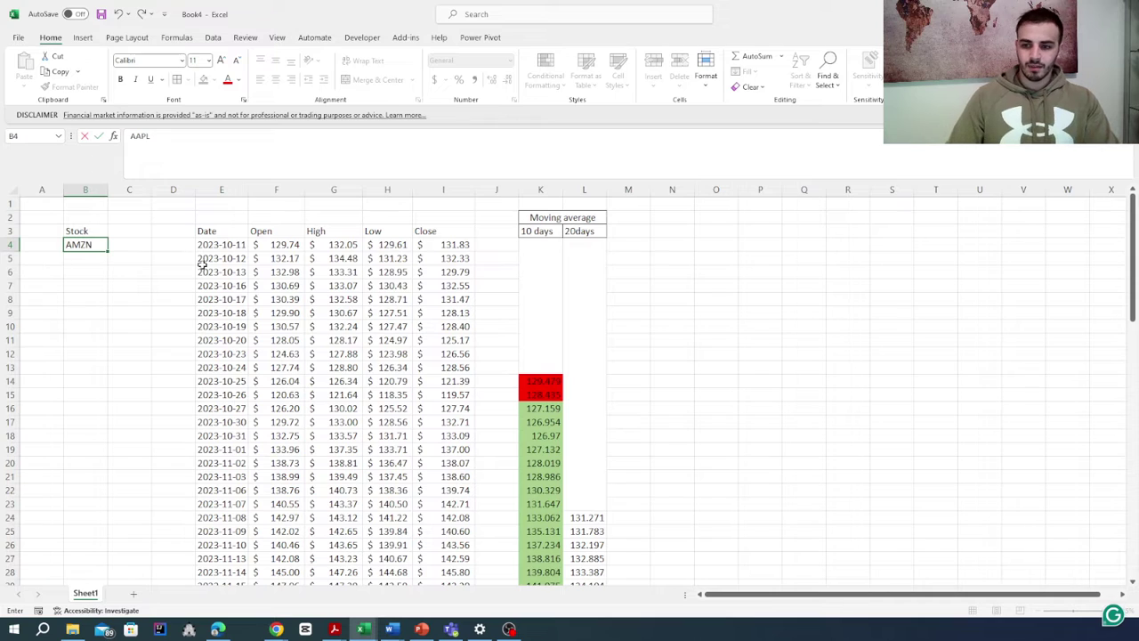
key("Return")
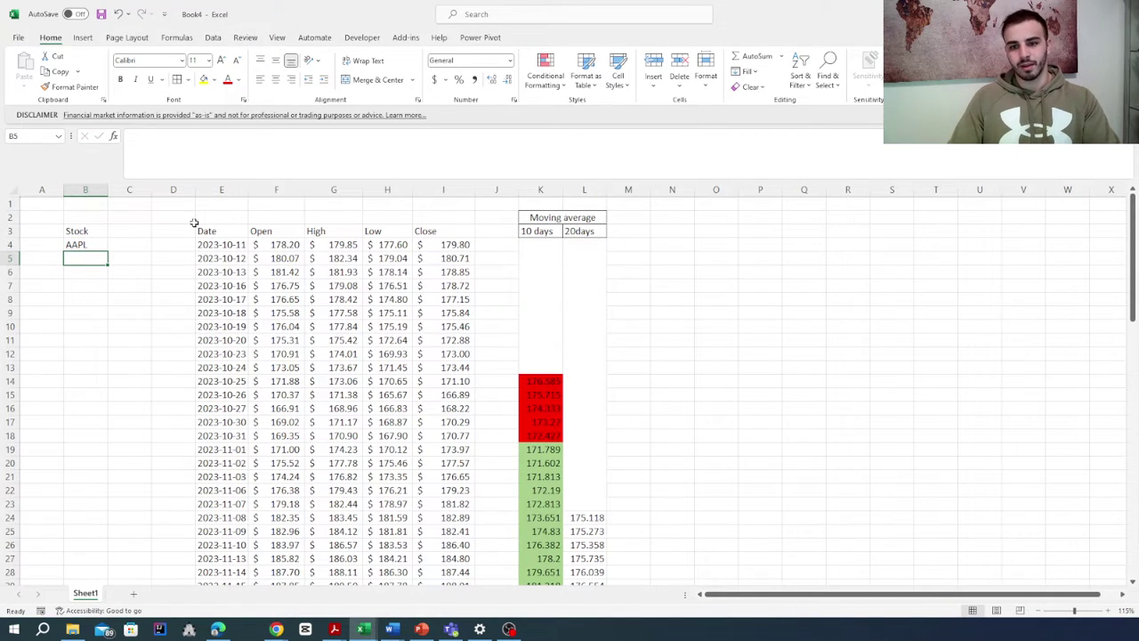
- Review the AAPL prices and the colored 10-day averages down to the last data row
scroll(496, 234, "down", 8)
scroll(649, 308, "up", 7)
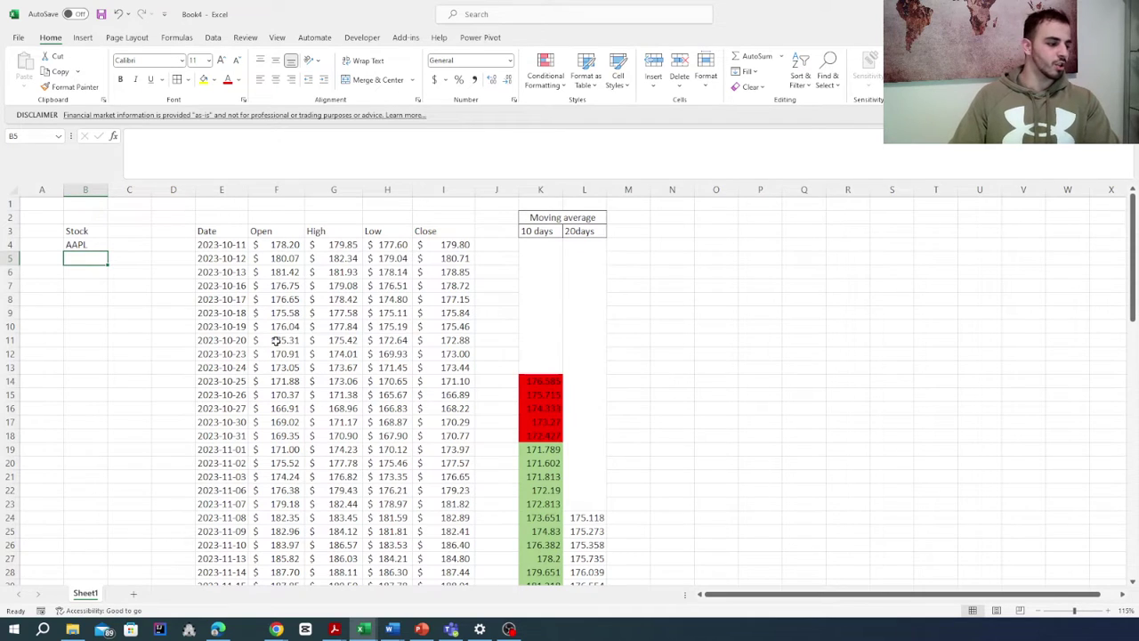
scroll(577, 344, "down", 3)
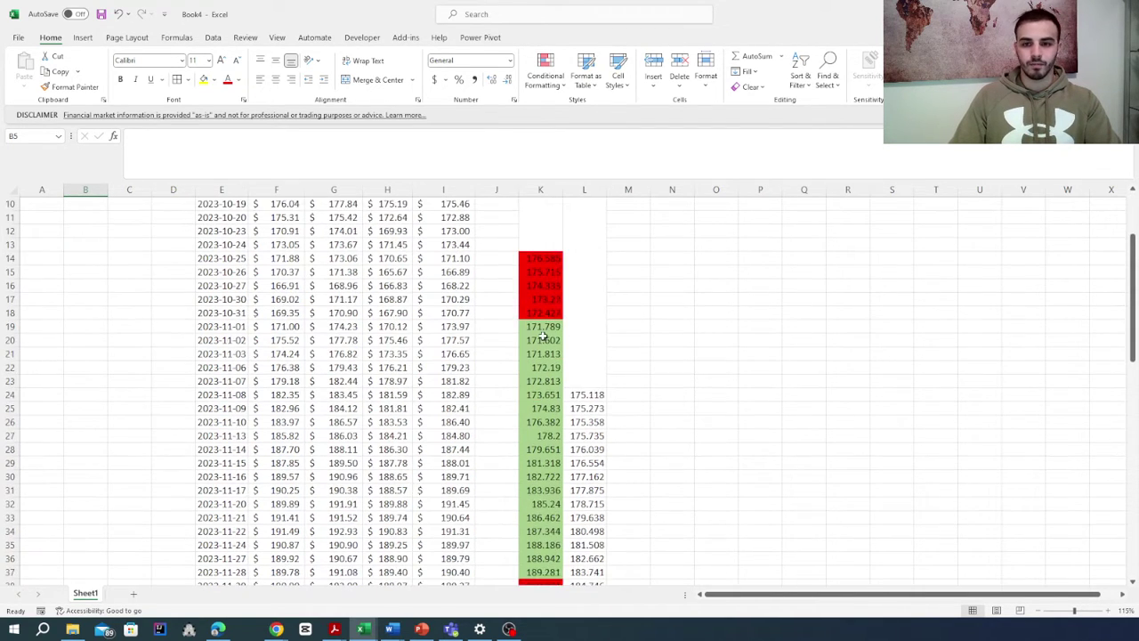
scroll(575, 341, "down", 19)
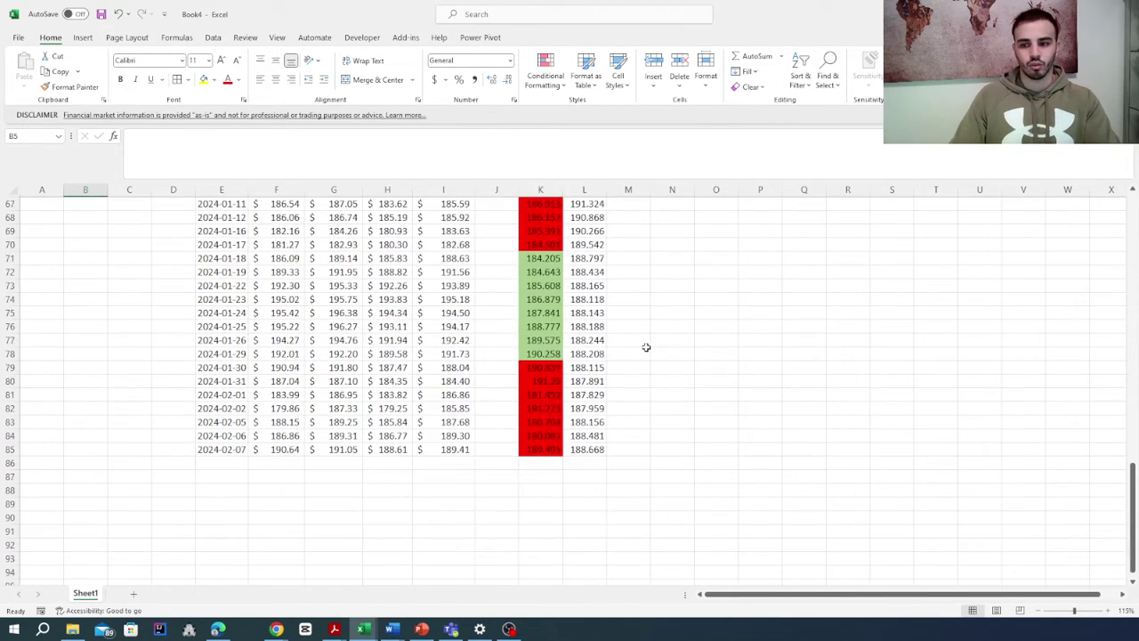
scroll(646, 347, "up", 6)
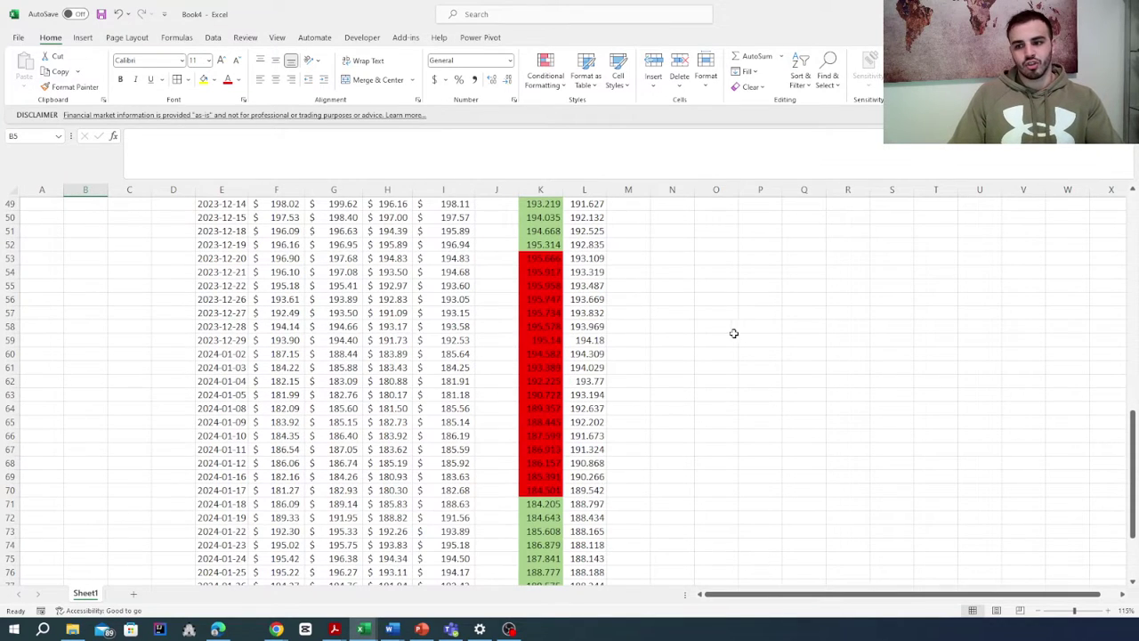
scroll(734, 333, "up", 1)
- Examine the color switches in the AAPL 10-day averages at K52, K53 and K71
left_click(533, 301)
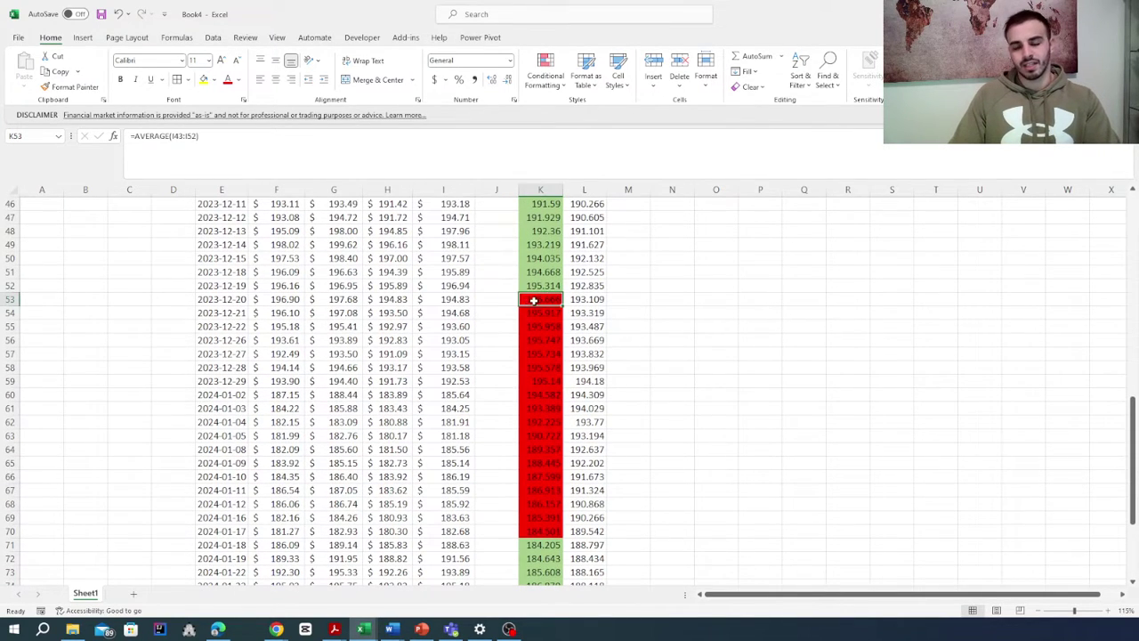
left_click(532, 286)
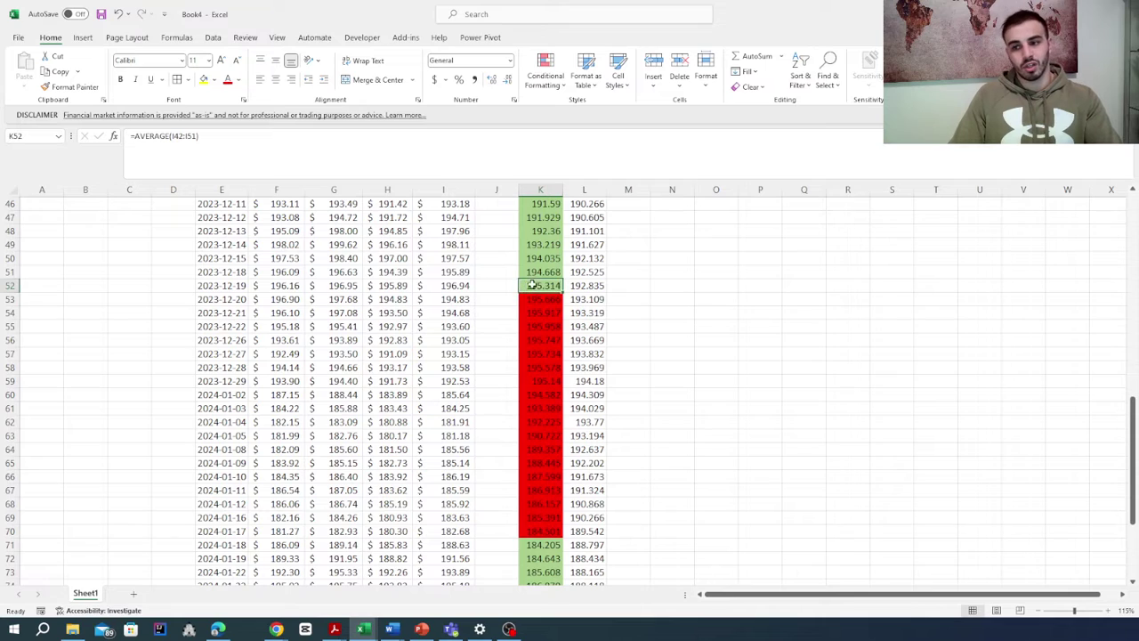
left_click(542, 300)
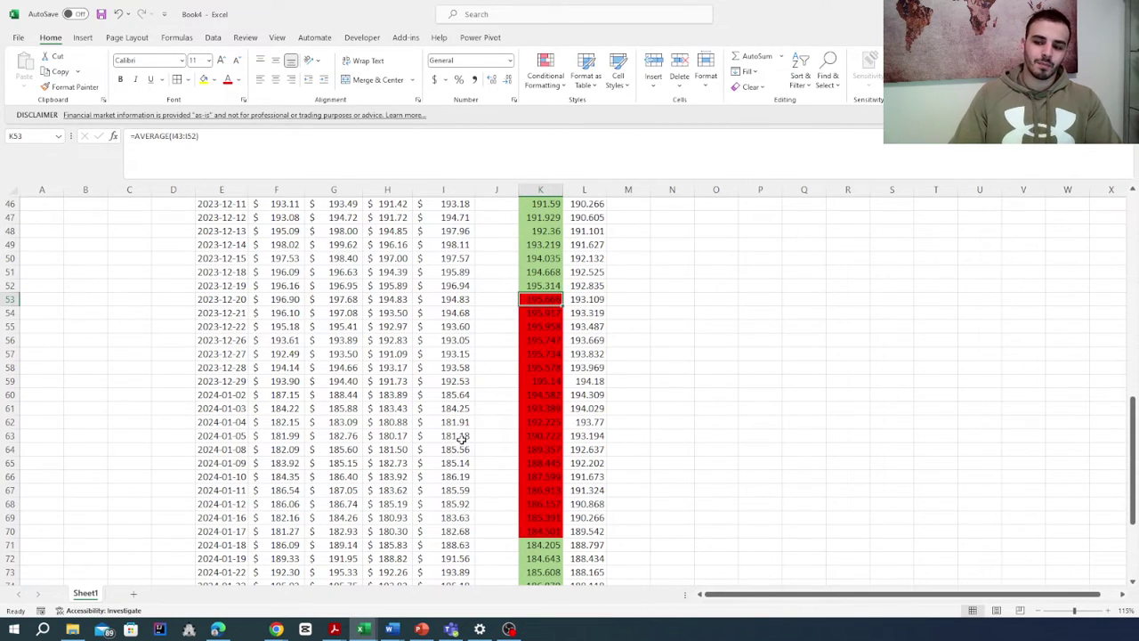
left_click(548, 544)
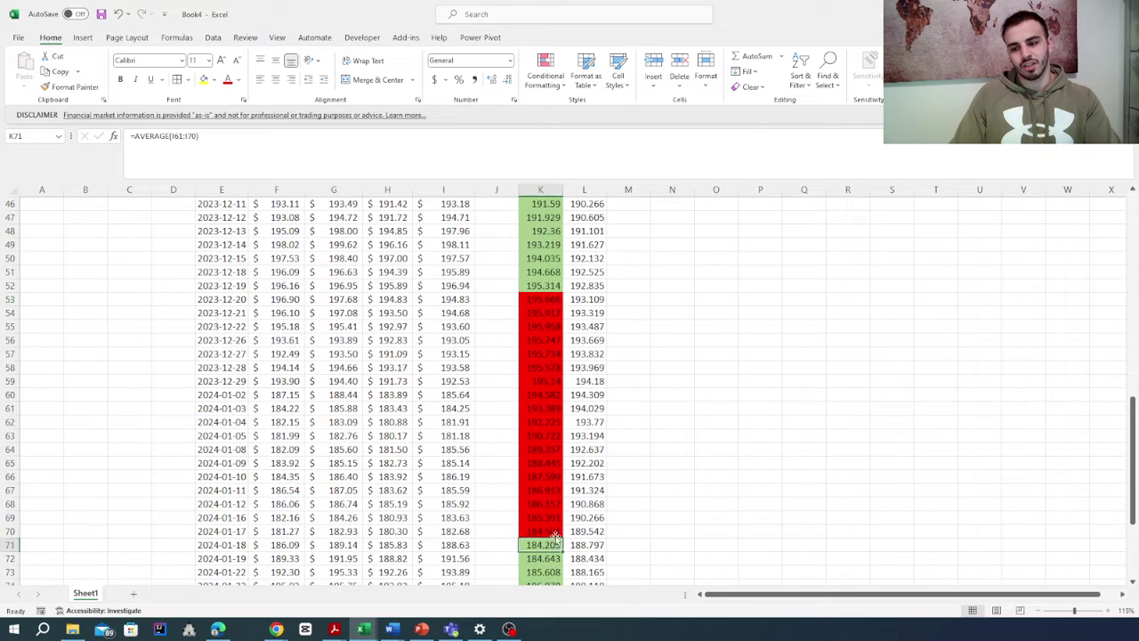
scroll(547, 538, "down", 2)
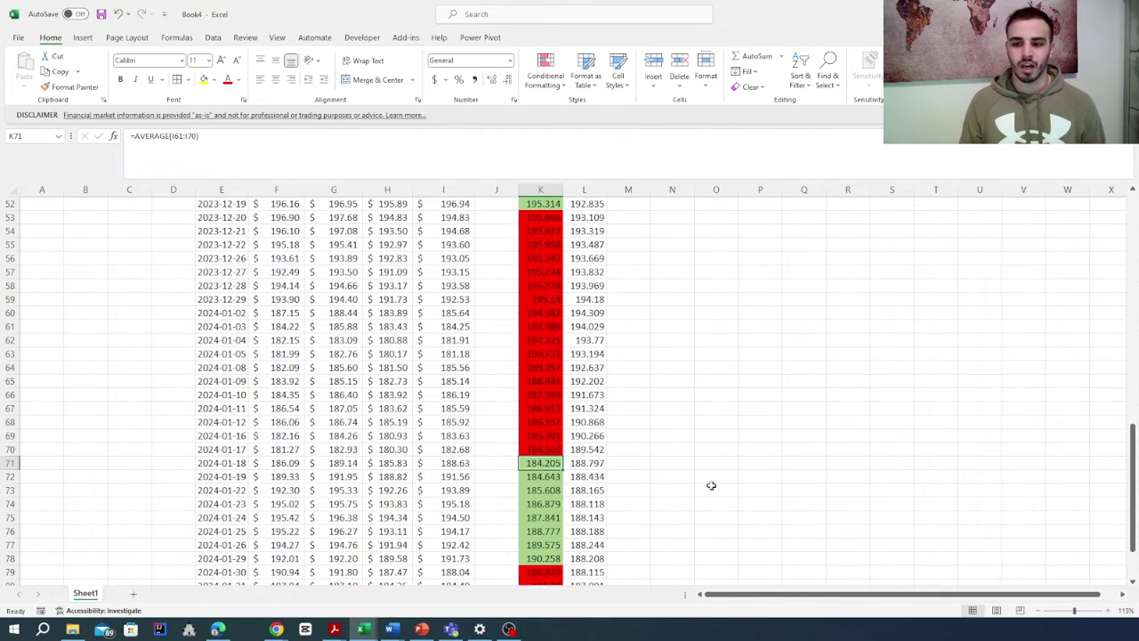
scroll(711, 485, "up", 17)
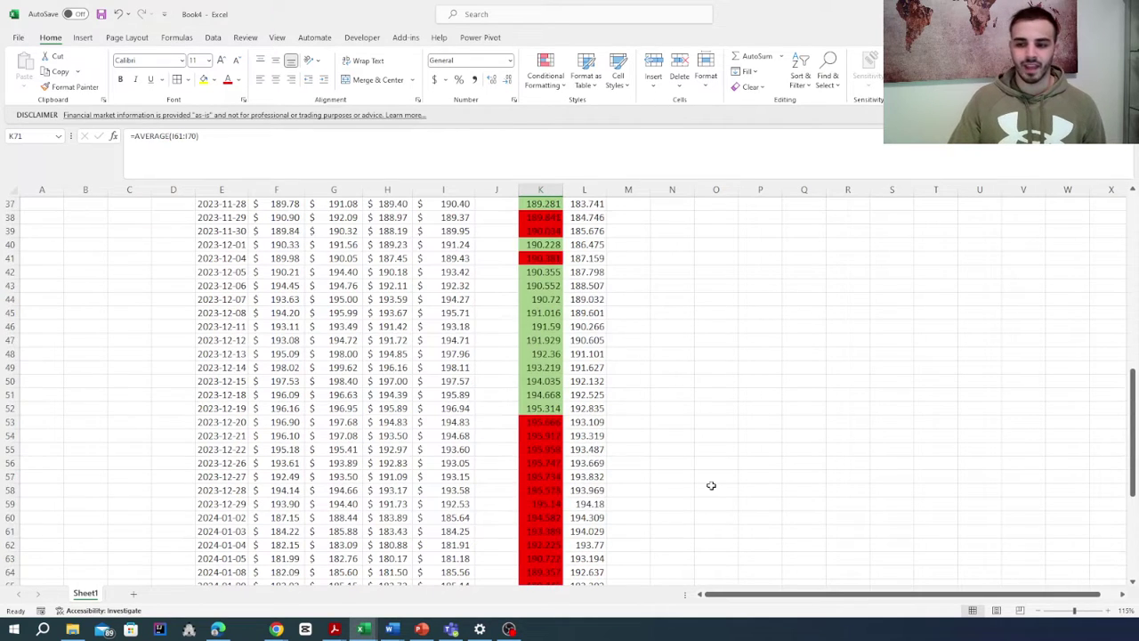